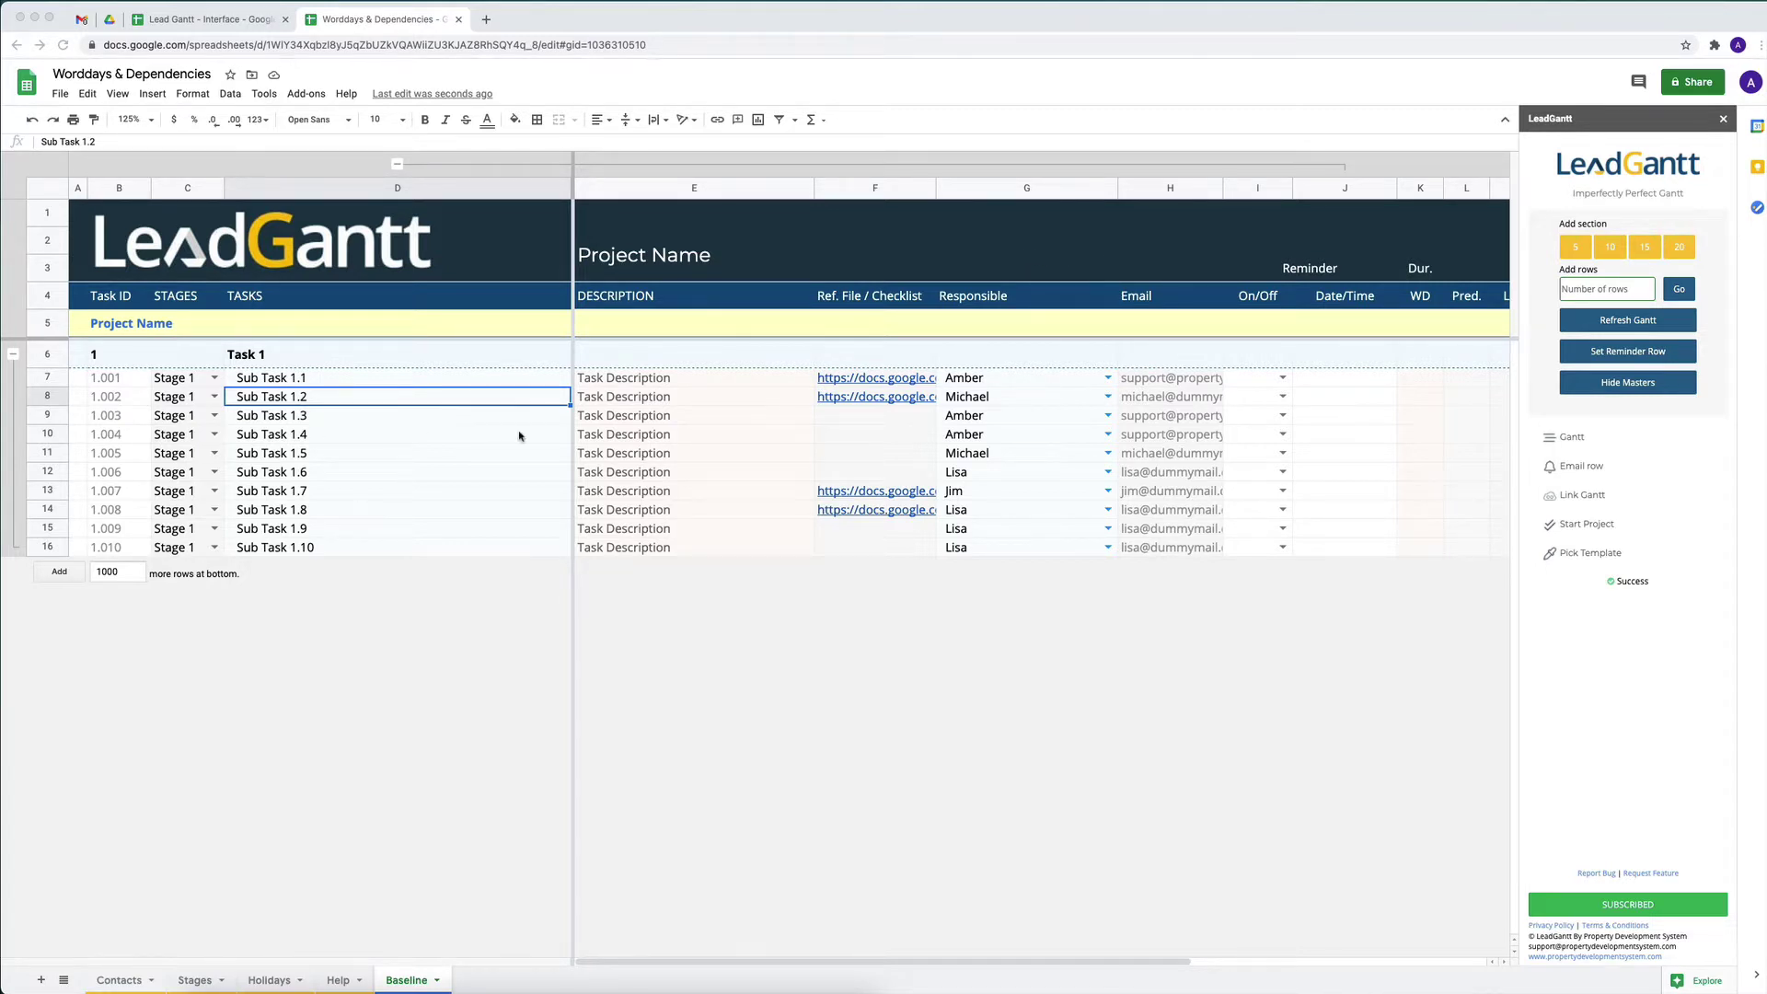
pyautogui.hscroll(3, 1005, 487)
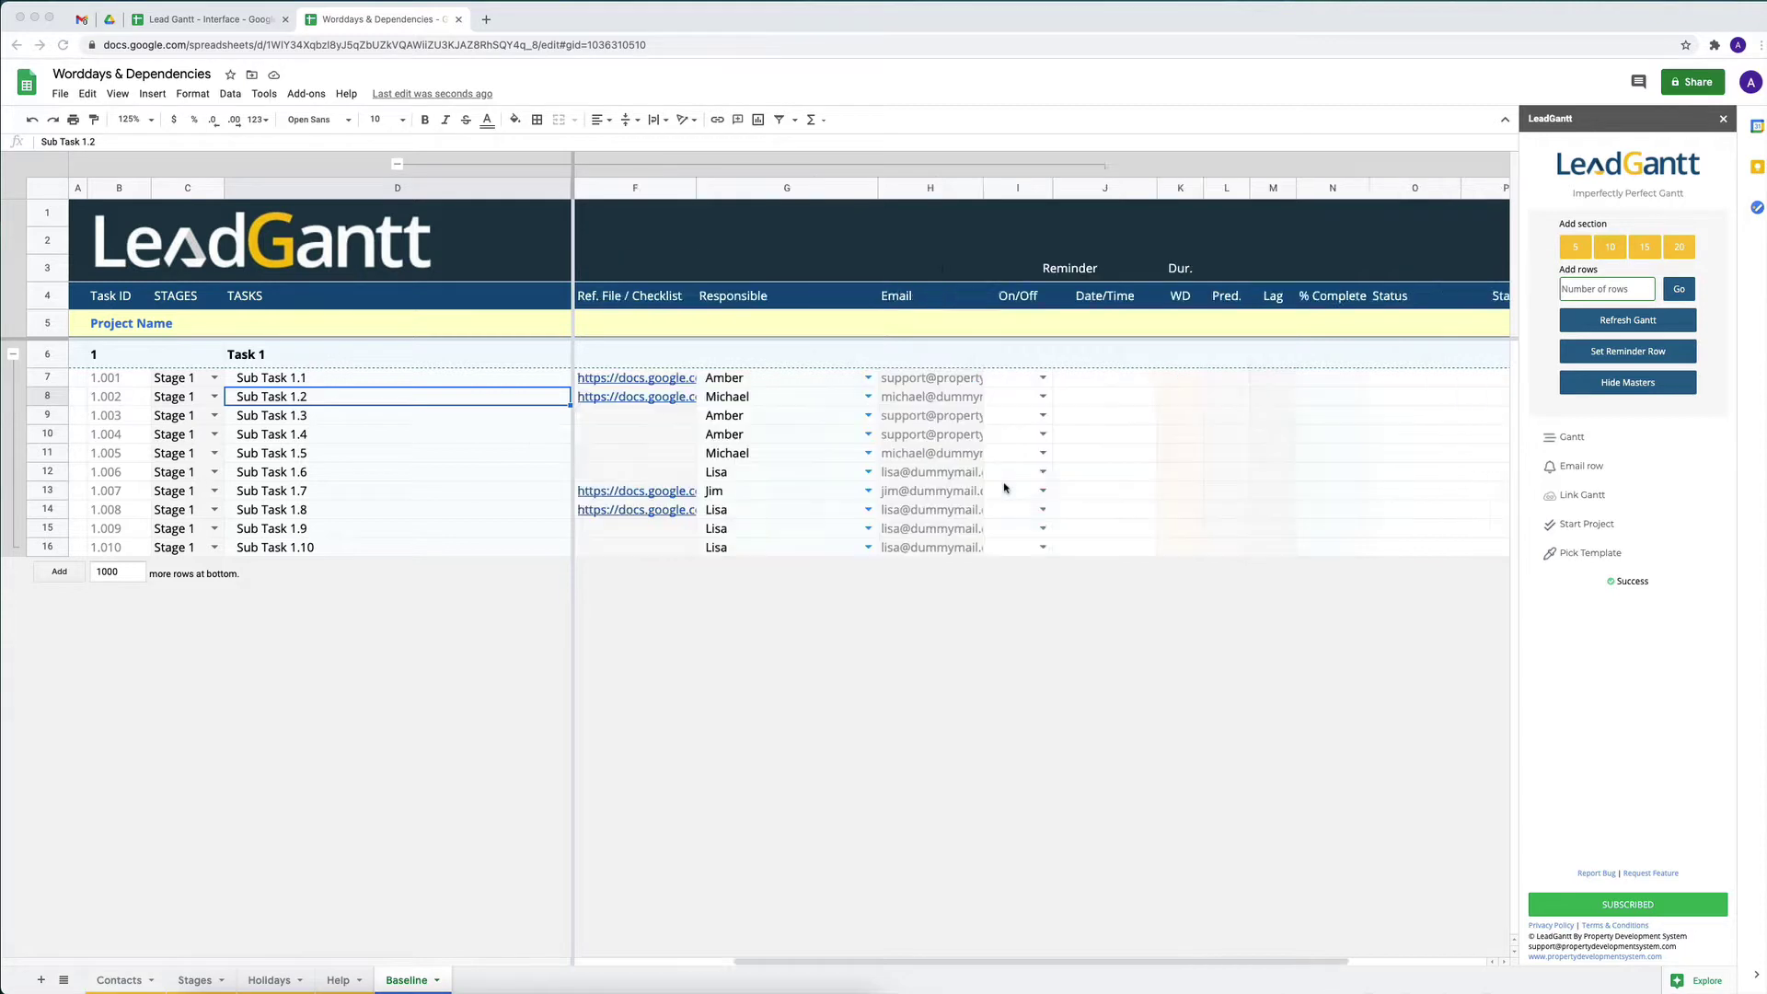
pyautogui.hscroll(2, 1005, 488)
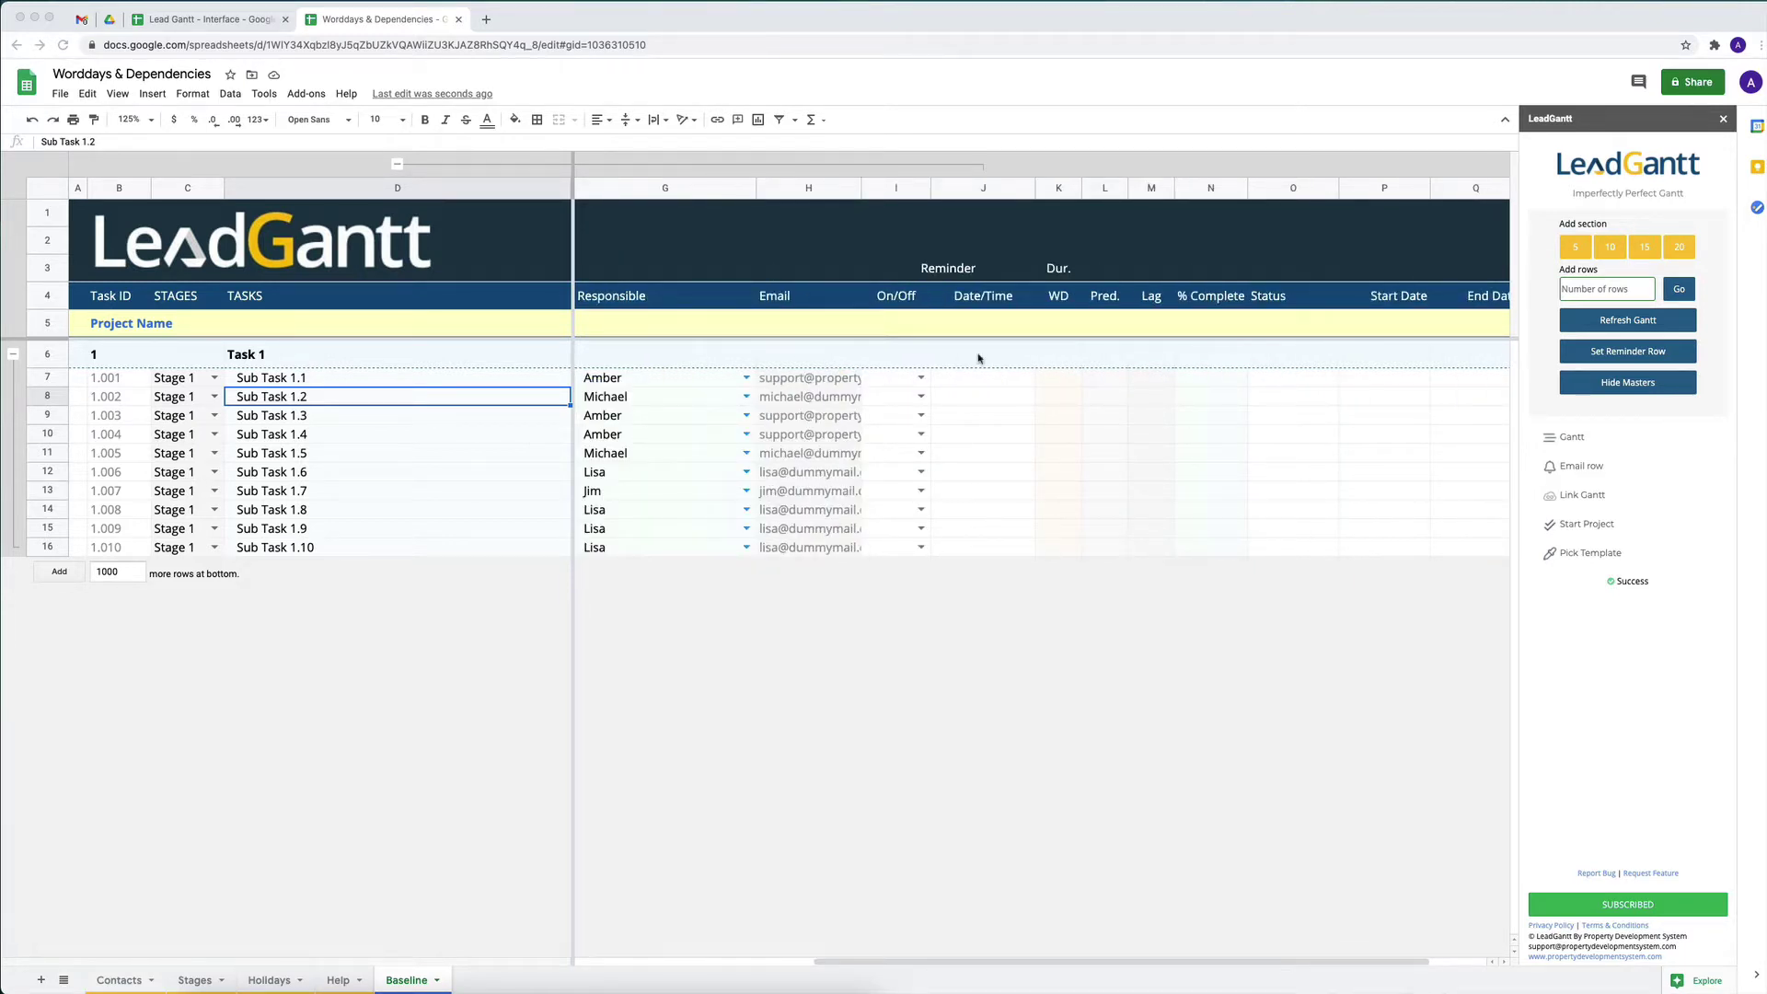
pyautogui.hscroll(2, 964, 471)
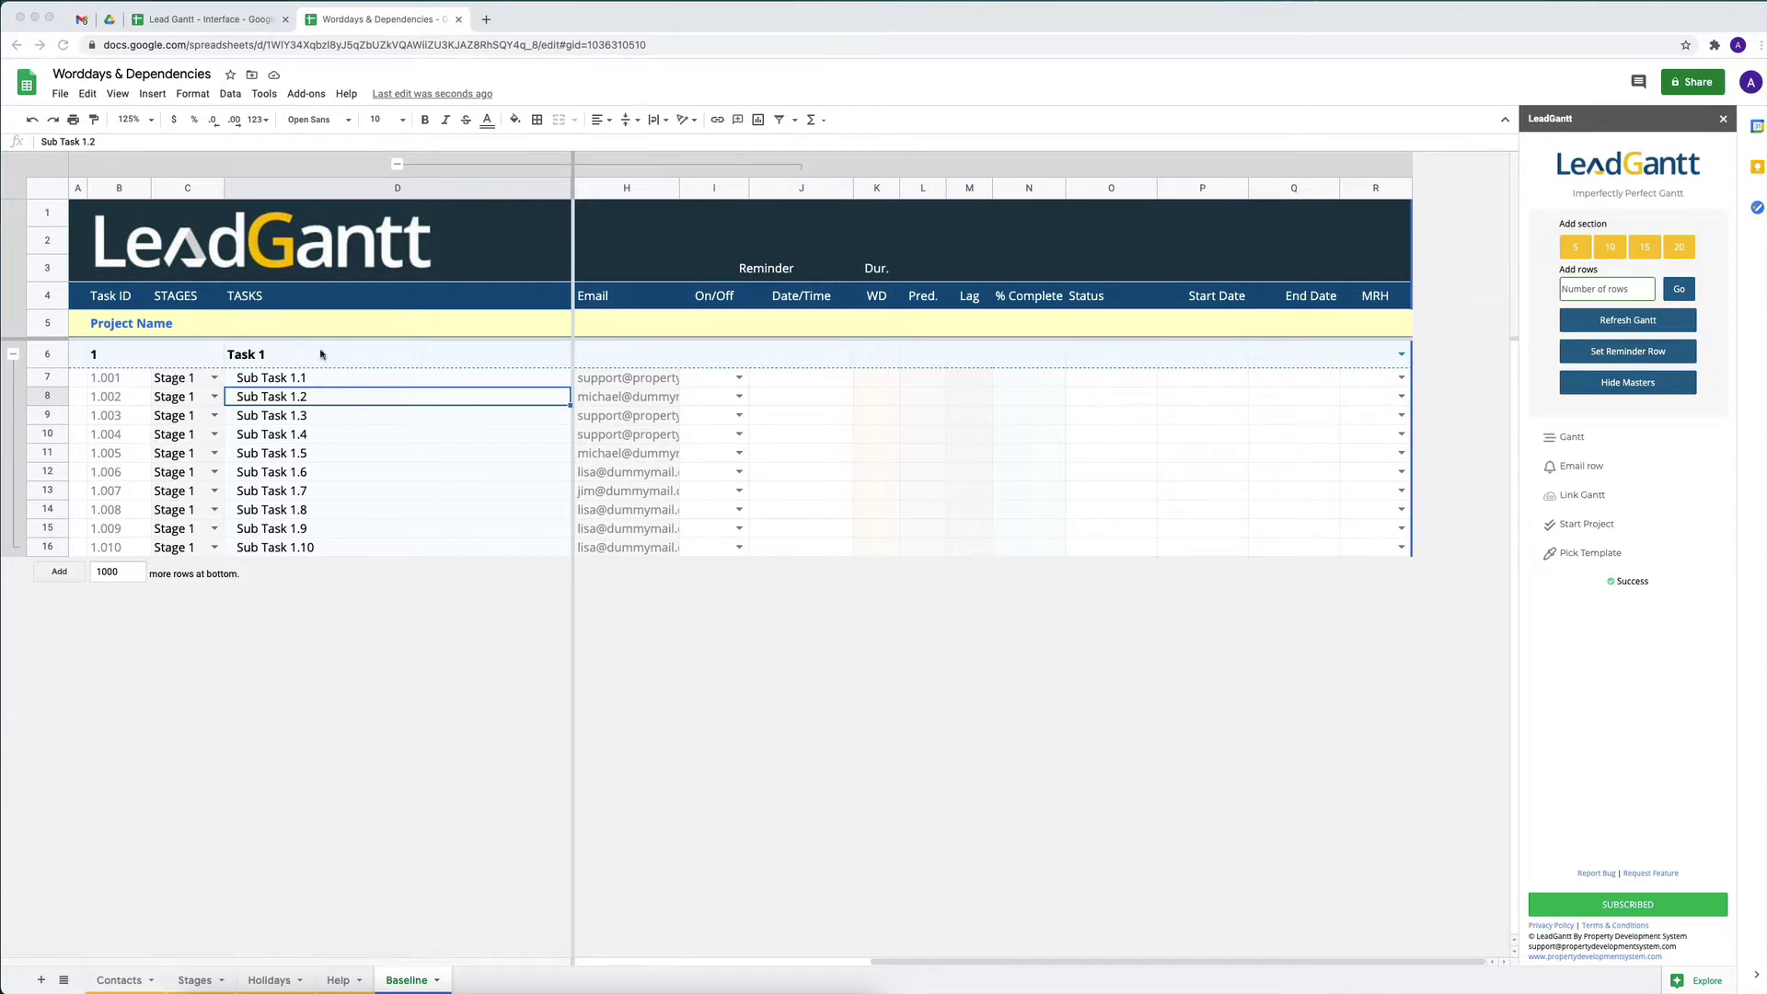
pyautogui.click(1199, 379)
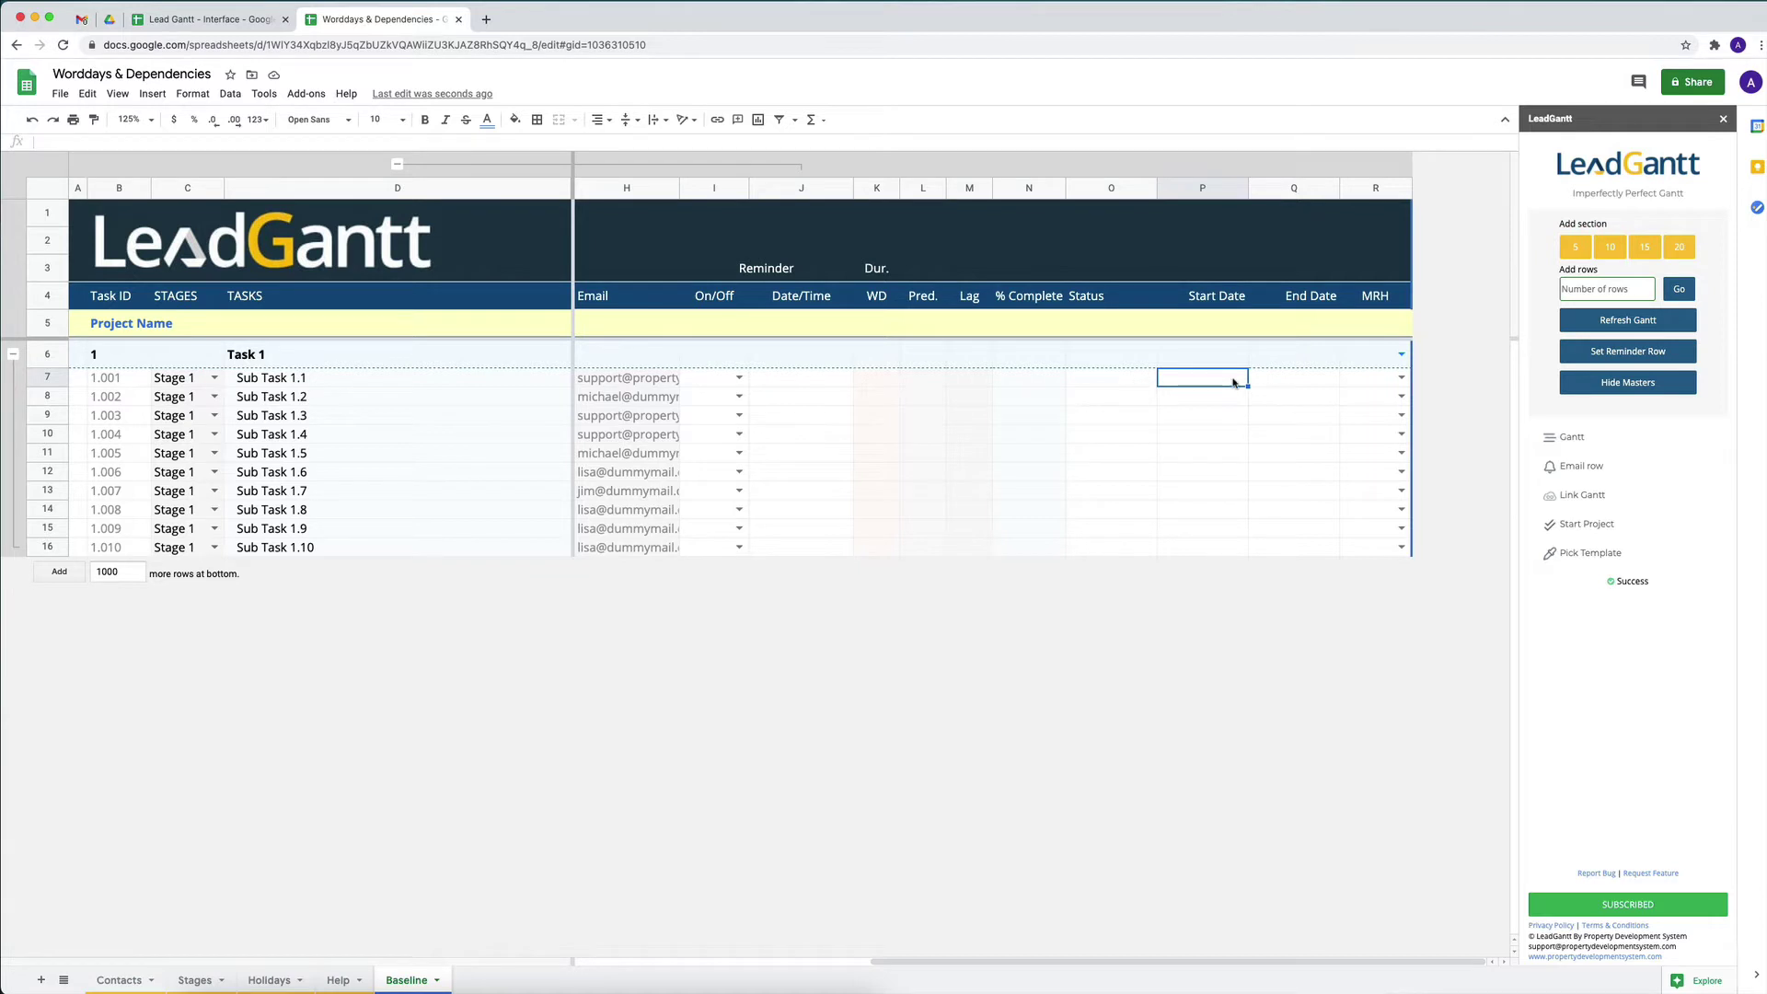
pyautogui.doubleClick(1234, 378)
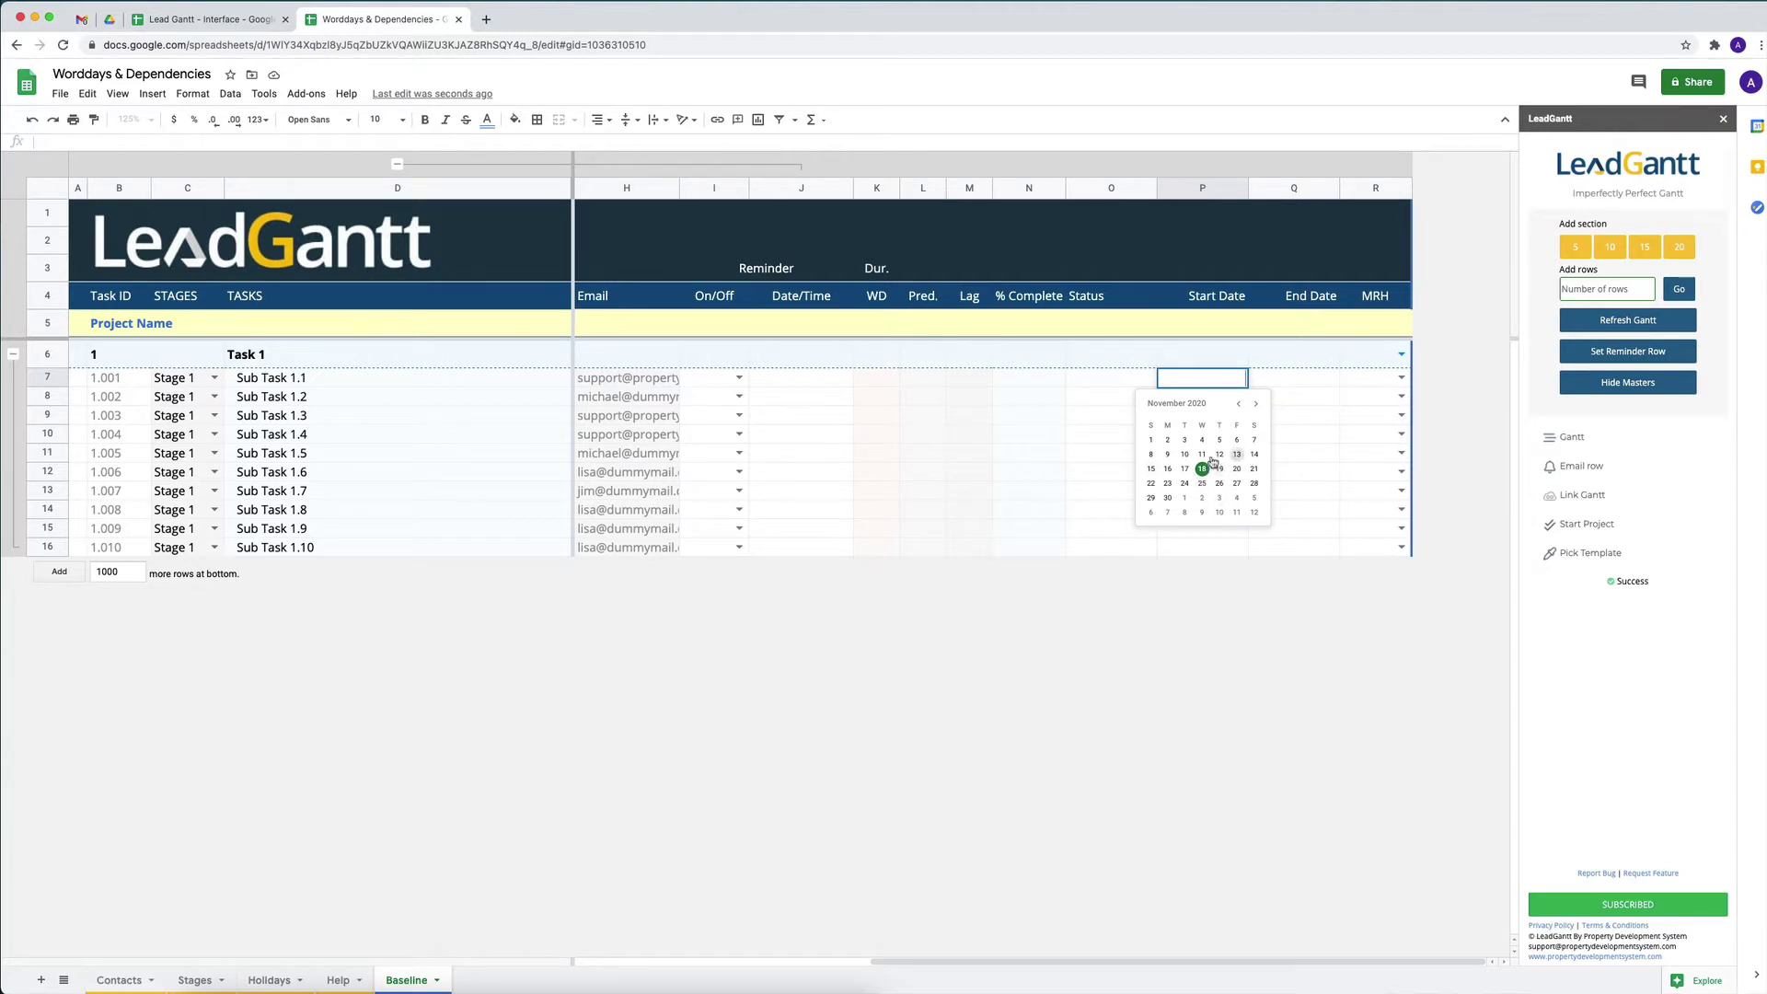
pyautogui.click(1168, 440)
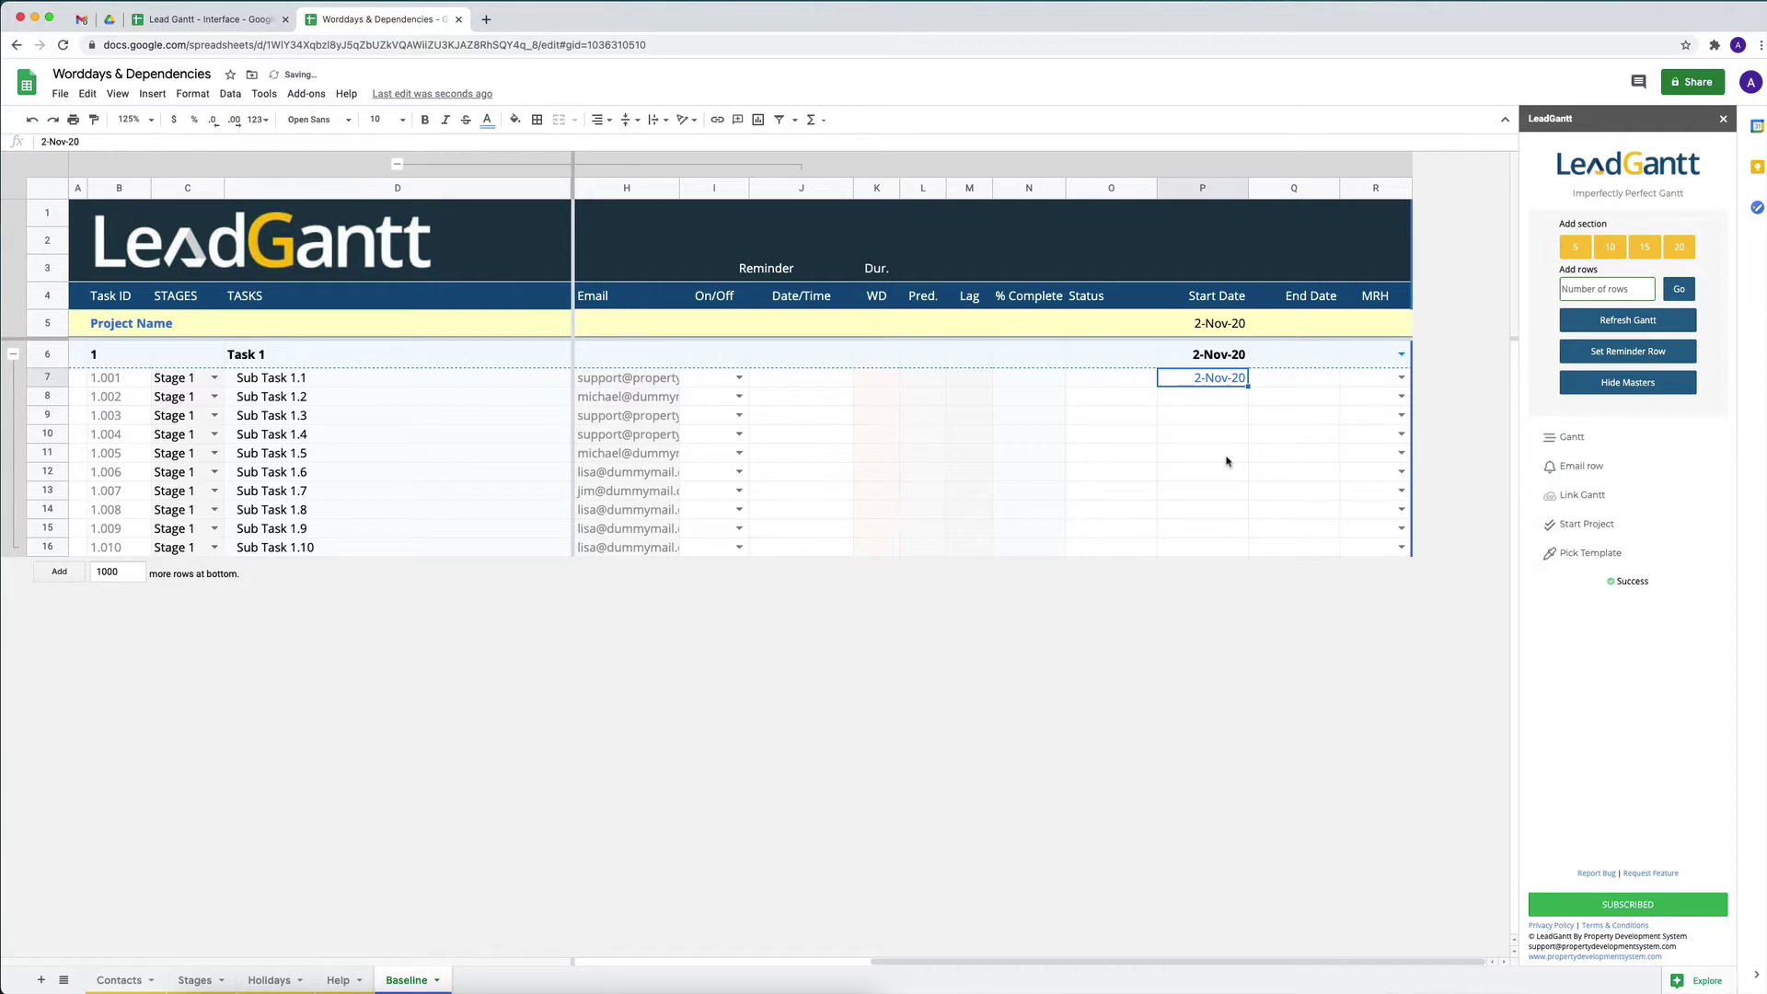
pyautogui.press('Delete')
pyautogui.click(867, 381)
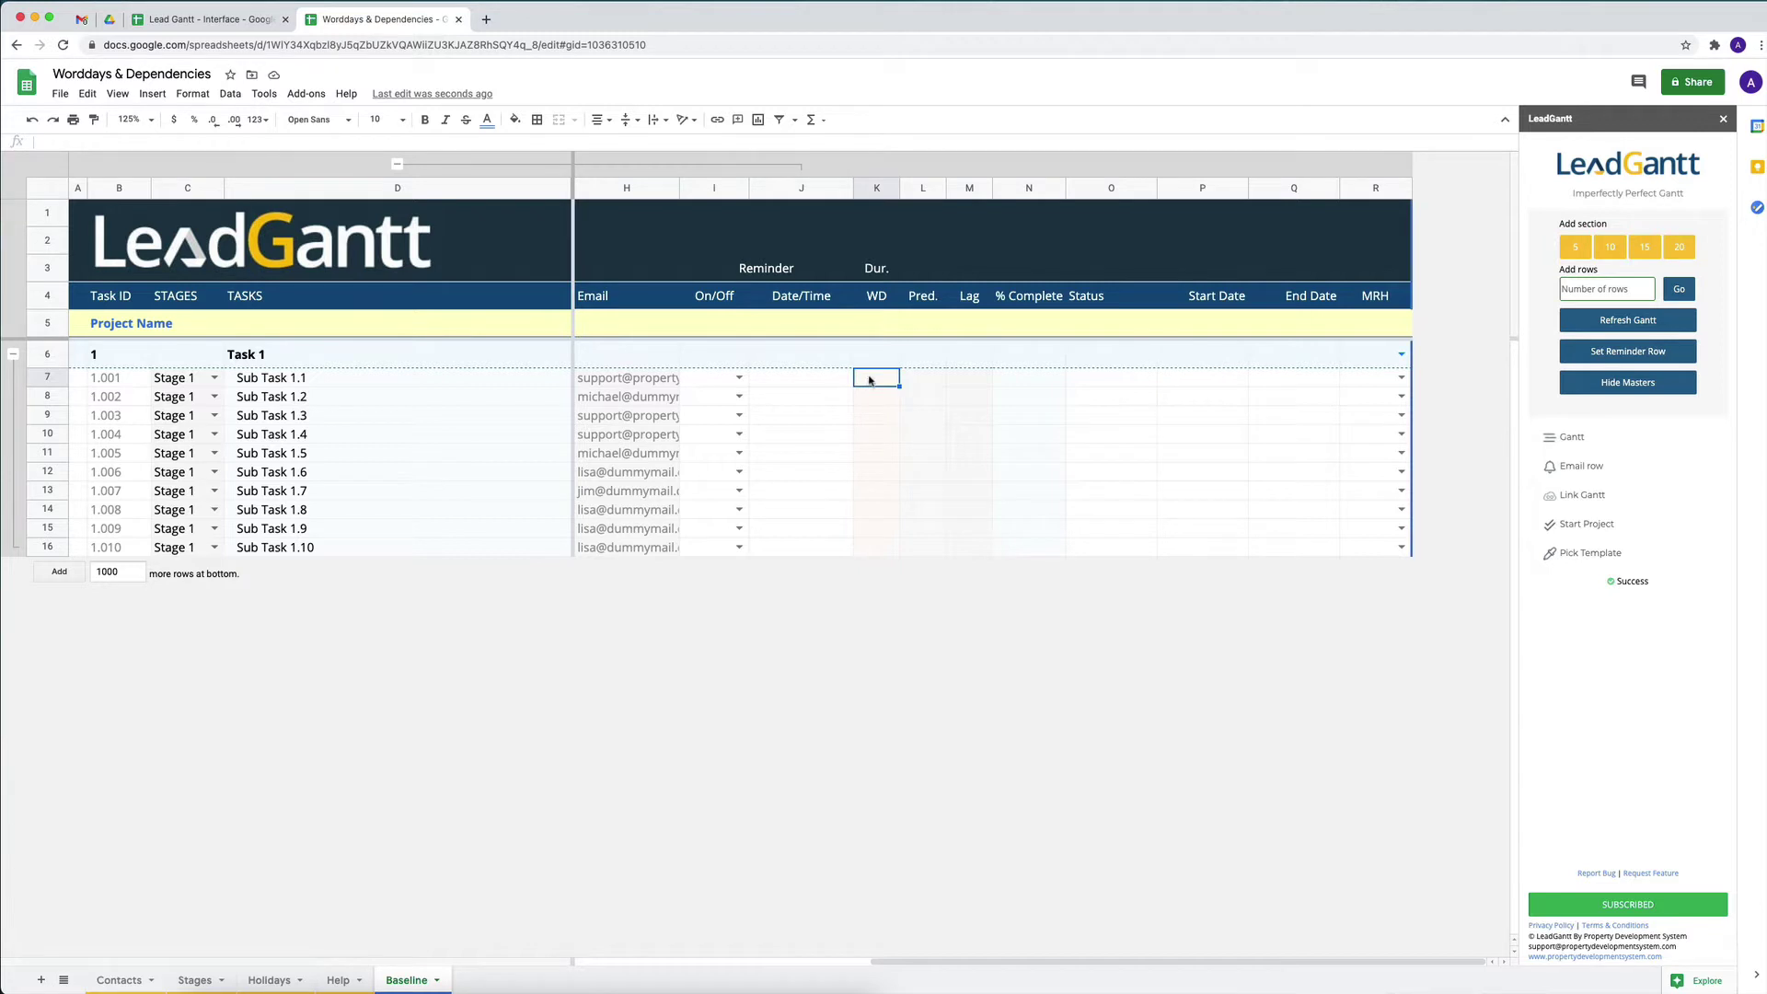
pyautogui.moveTo(867, 381); pyautogui.dragTo(869, 545)
pyautogui.click(876, 385)
pyautogui.click(873, 401)
pyautogui.click(870, 416)
pyautogui.click(869, 434)
pyautogui.click(866, 472)
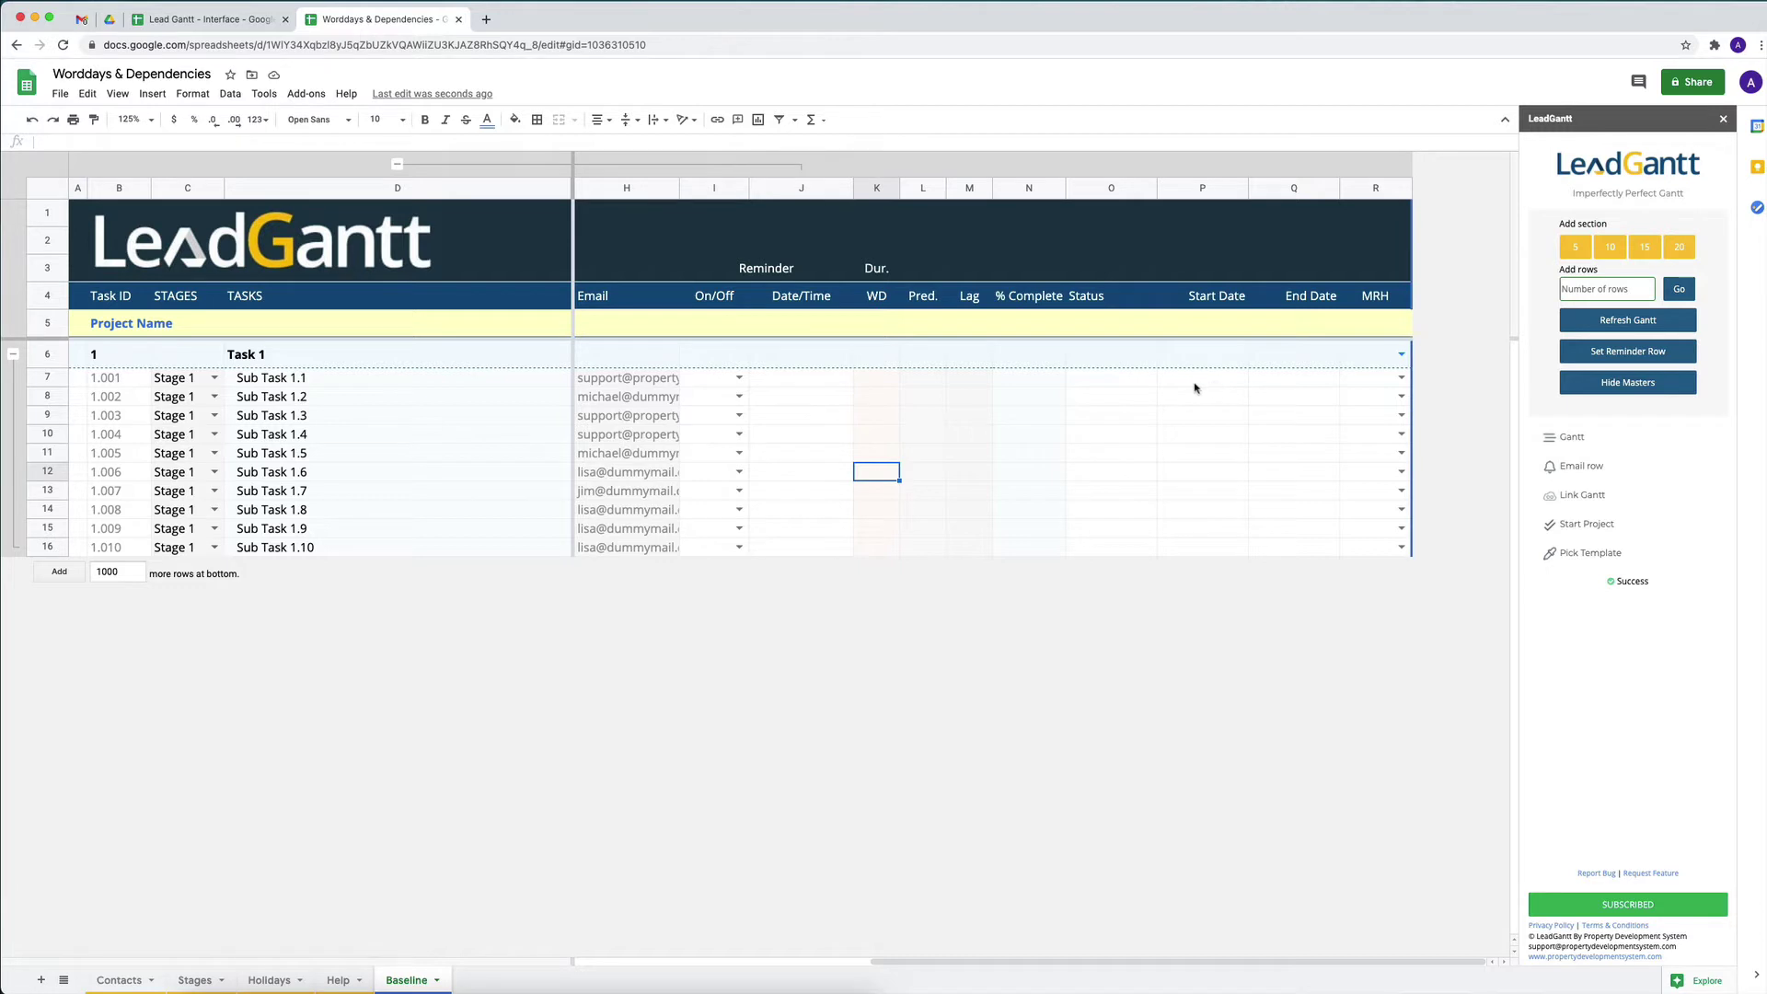
# Give Sub Task 1.1 a duration of 1 workday and a start date of 2-Nov-20
pyautogui.click(886, 383)
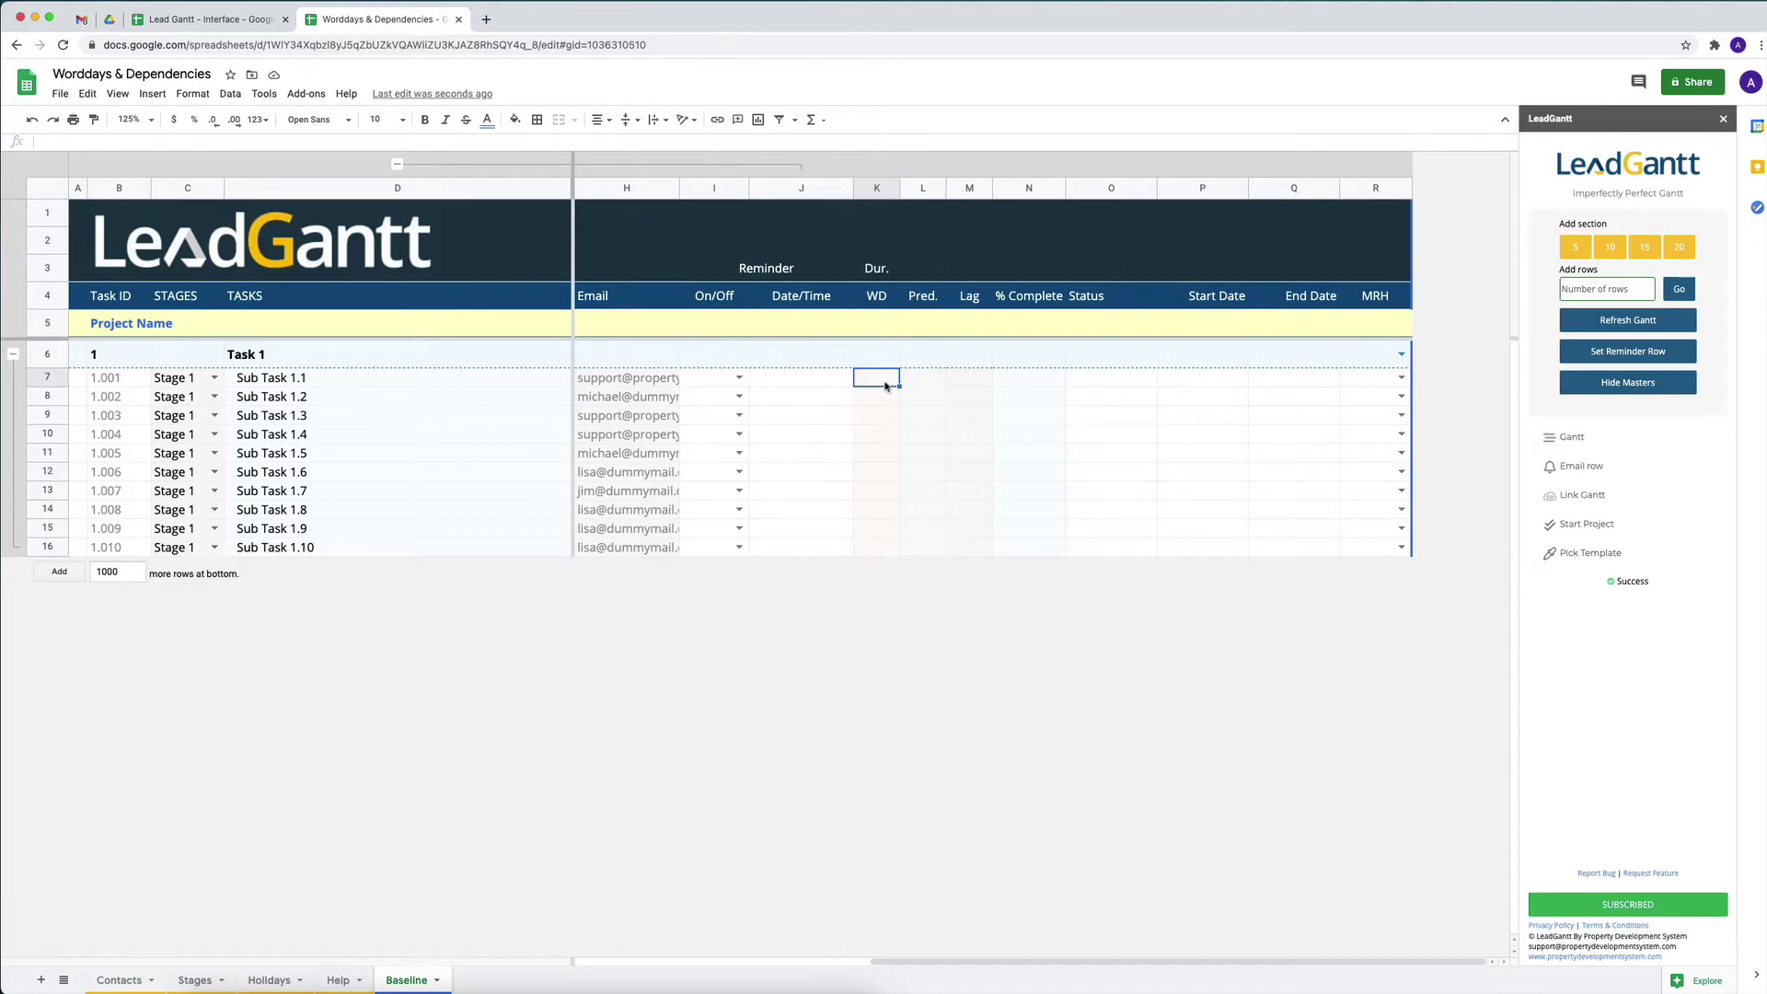
pyautogui.write('1')
pyautogui.press('Return')
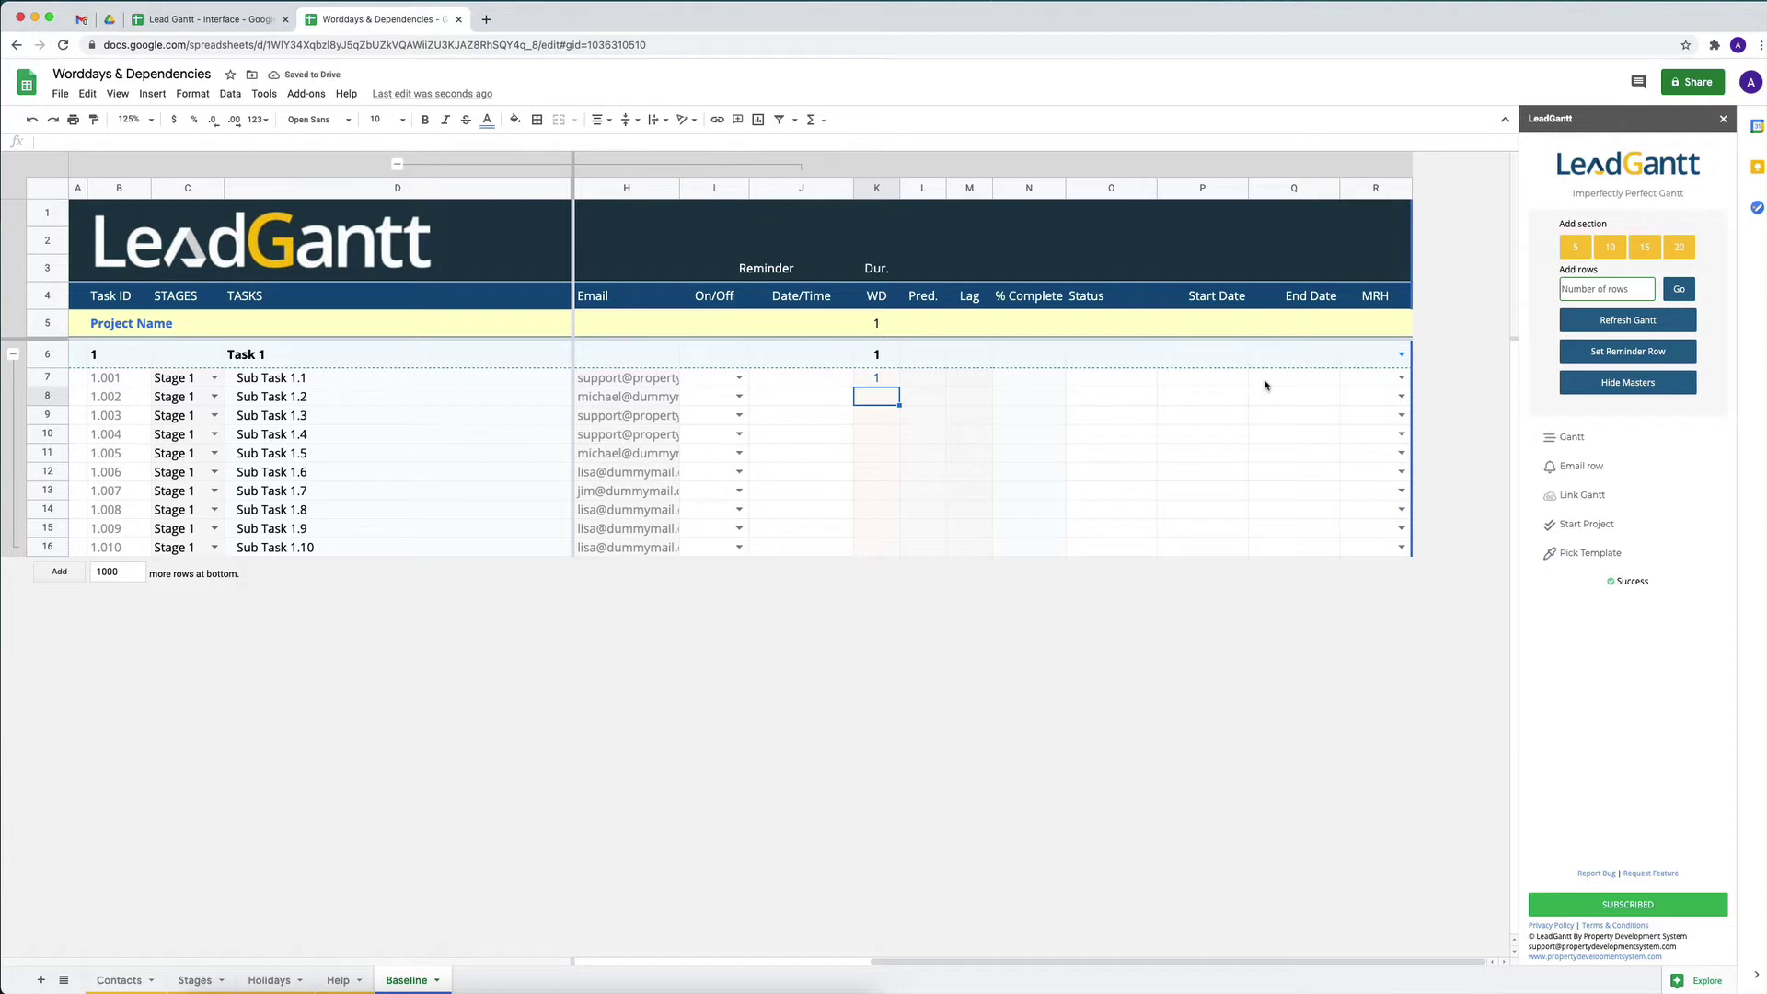
pyautogui.doubleClick(1231, 382)
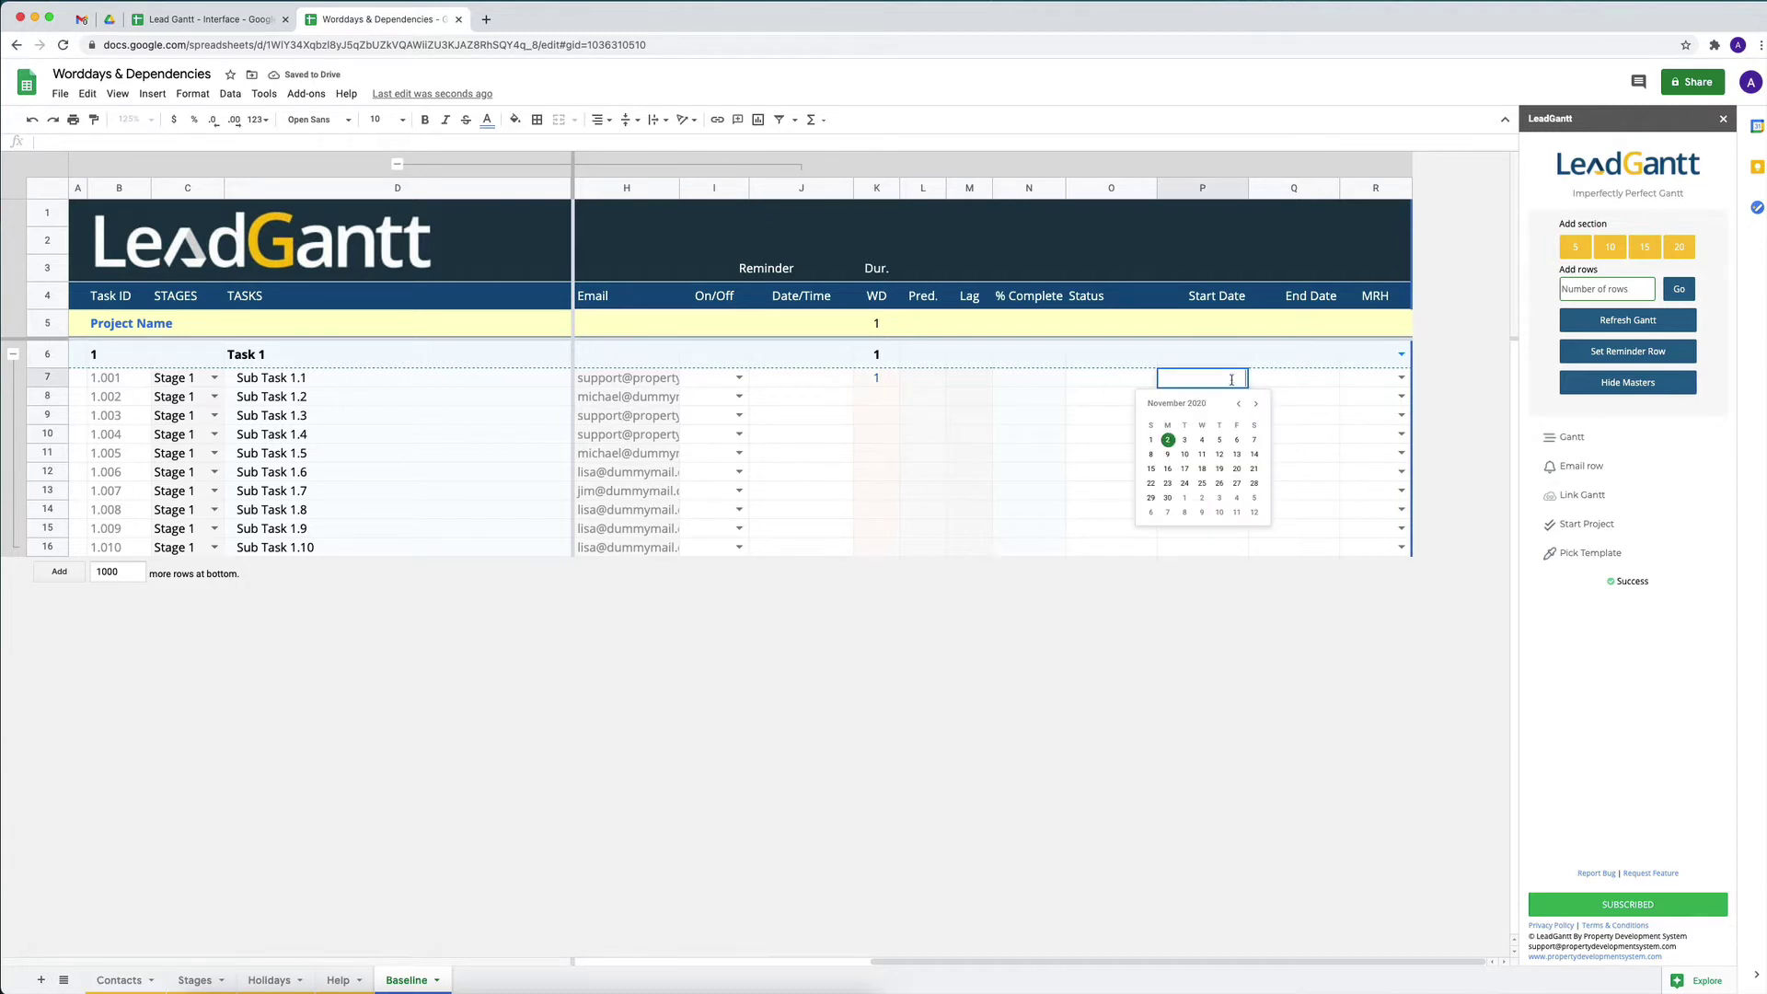
pyautogui.click(1168, 441)
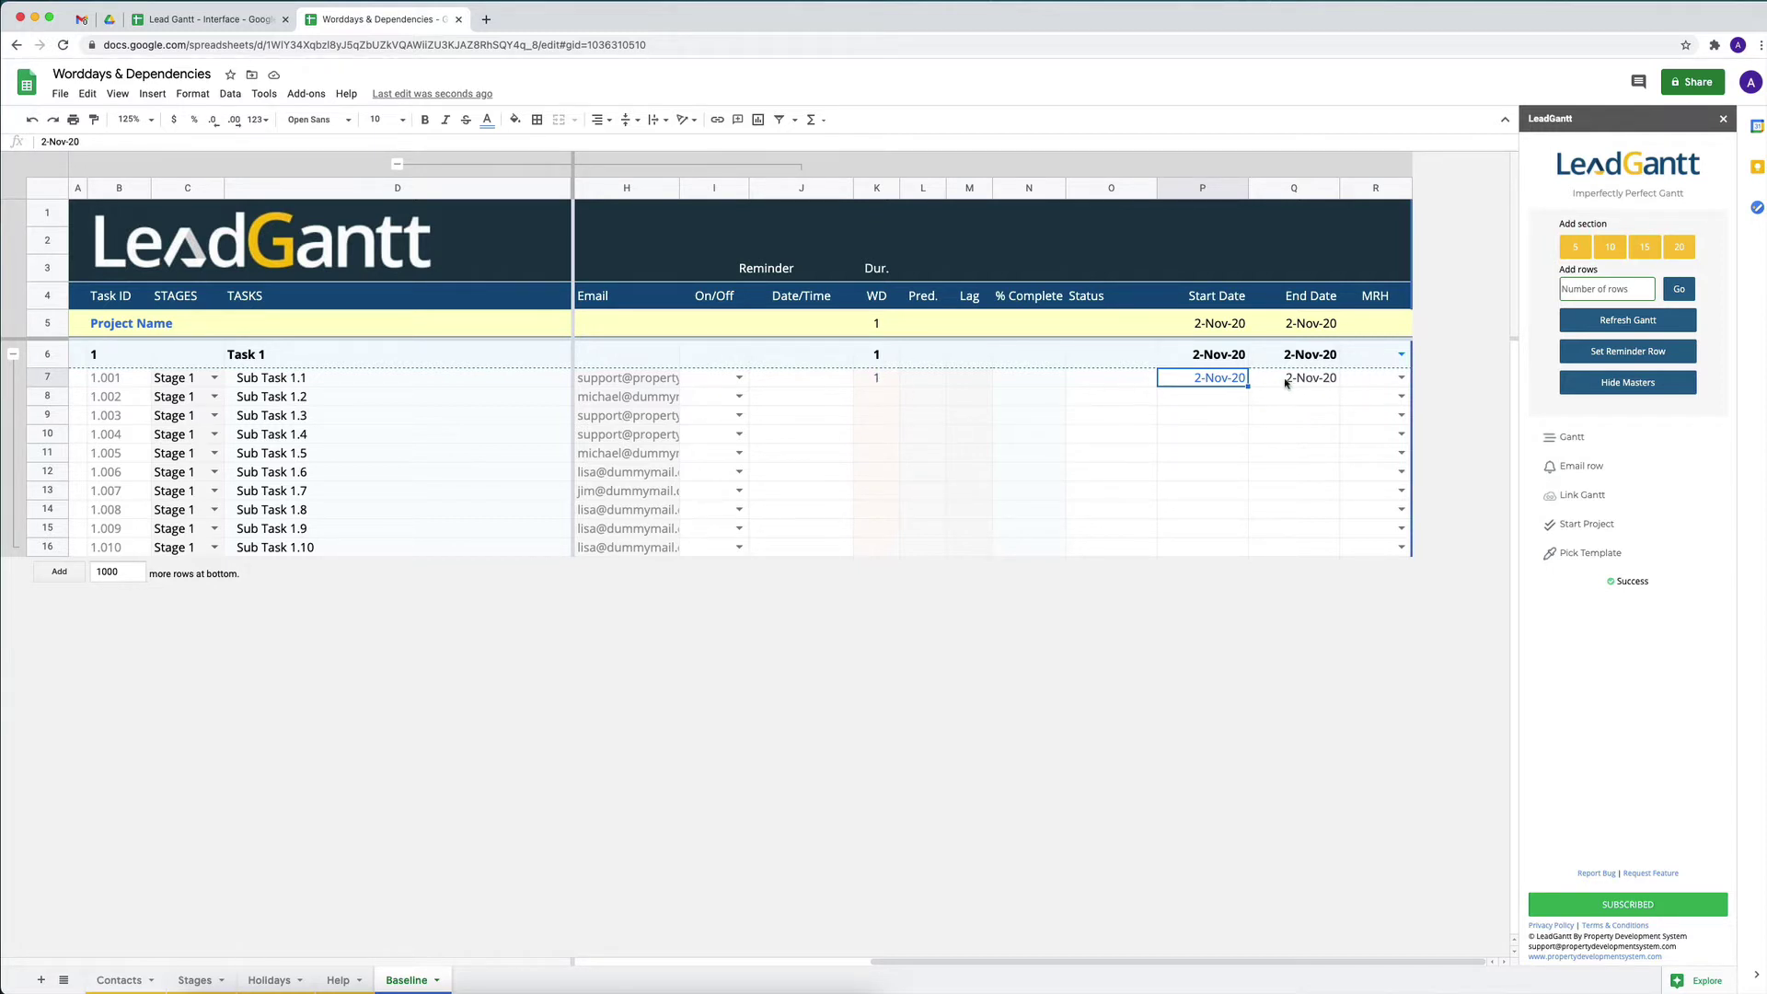
pyautogui.click(1298, 190)
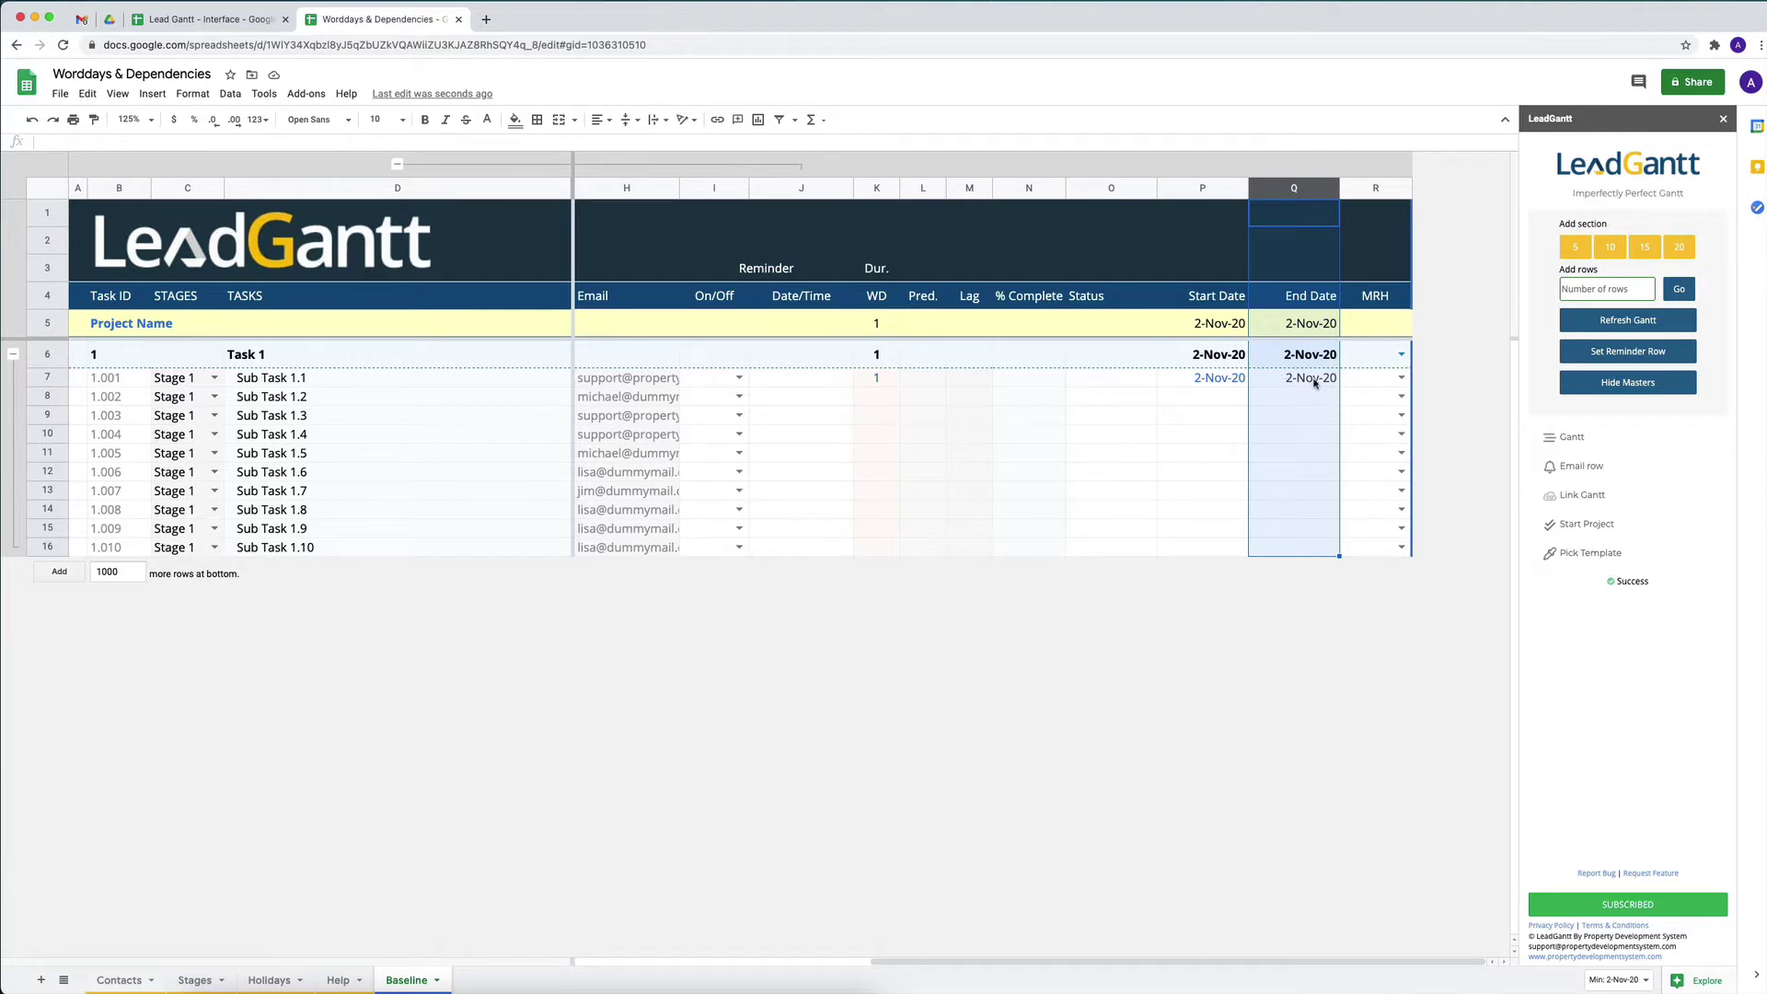
pyautogui.click(1224, 383)
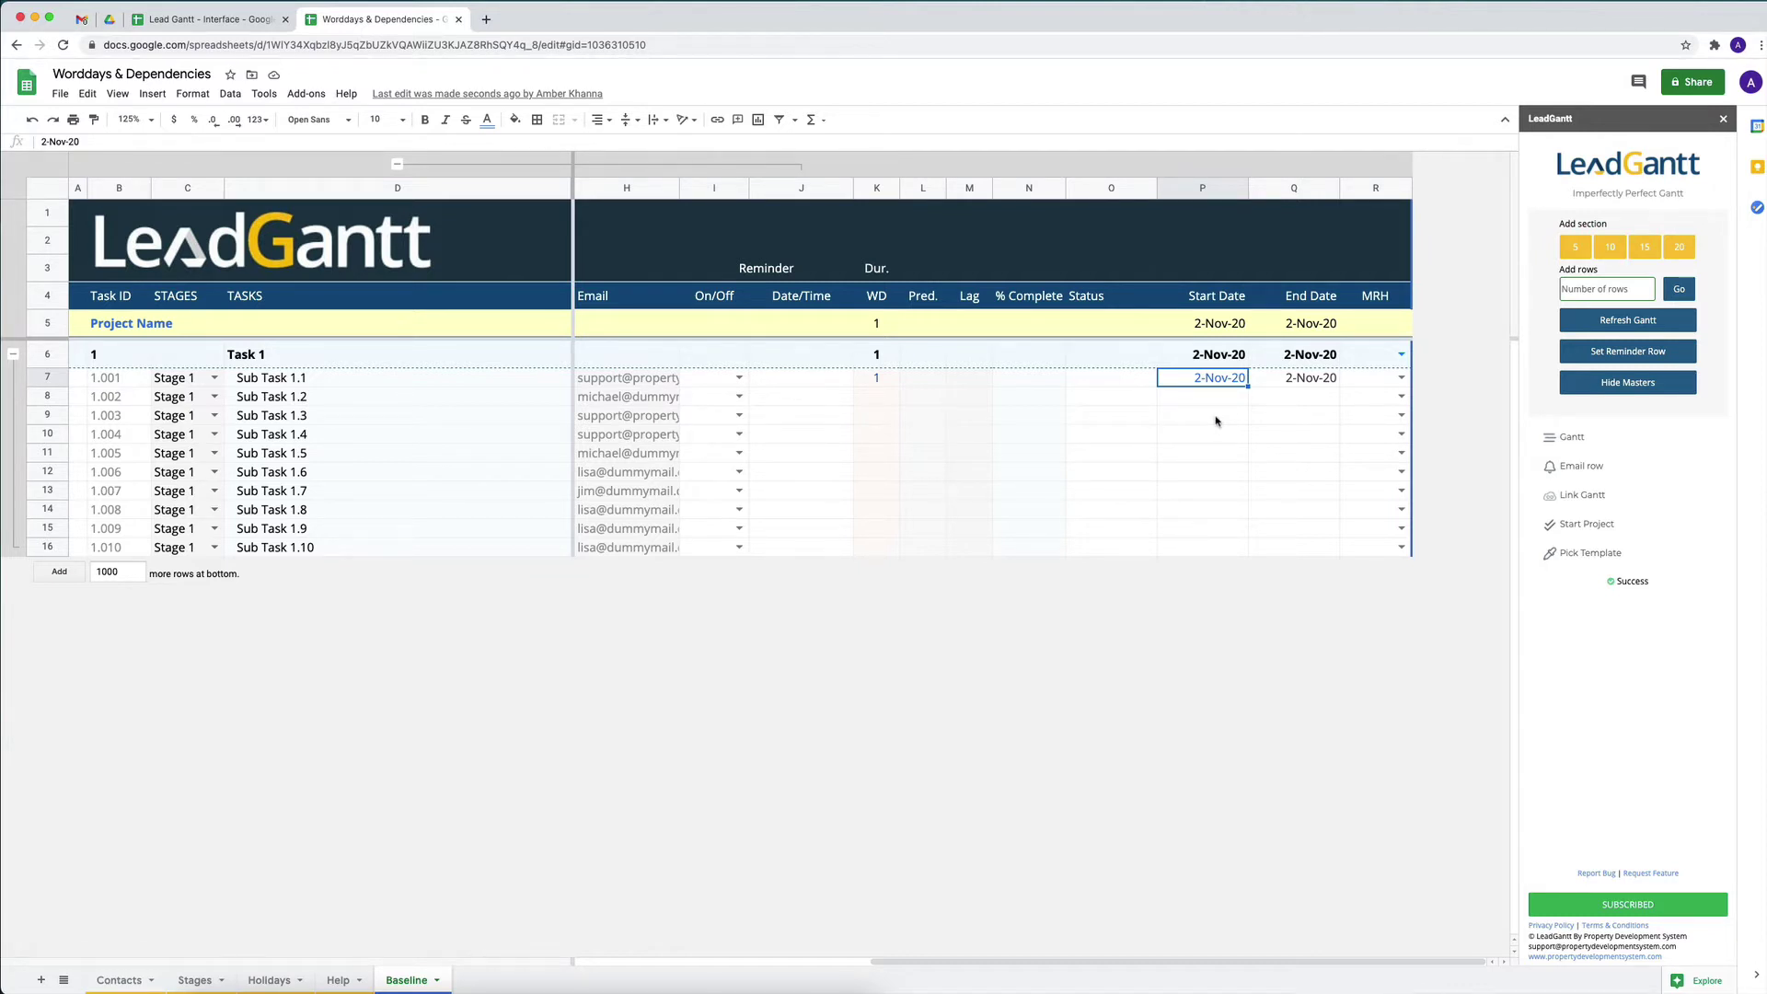
# Give Sub Task 1.2 a duration of 2 workdays and move its start date to 9-Nov-20
pyautogui.click(871, 399)
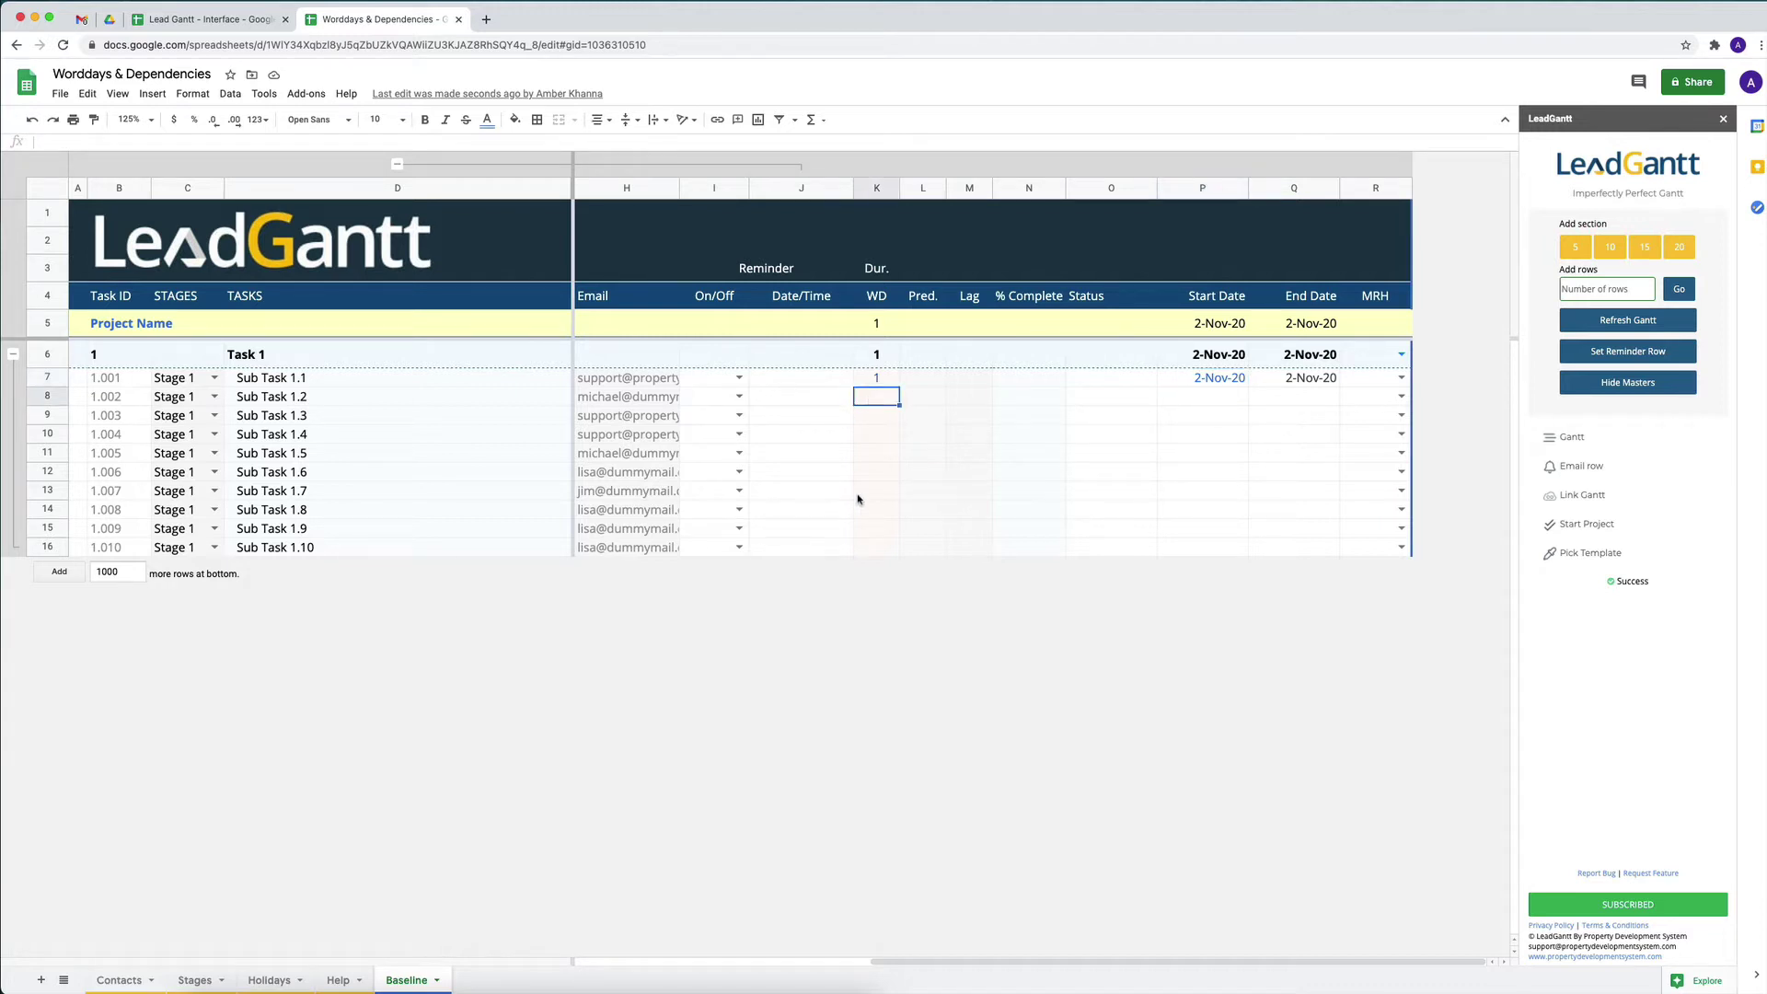
pyautogui.write('2')
pyautogui.press('Return')
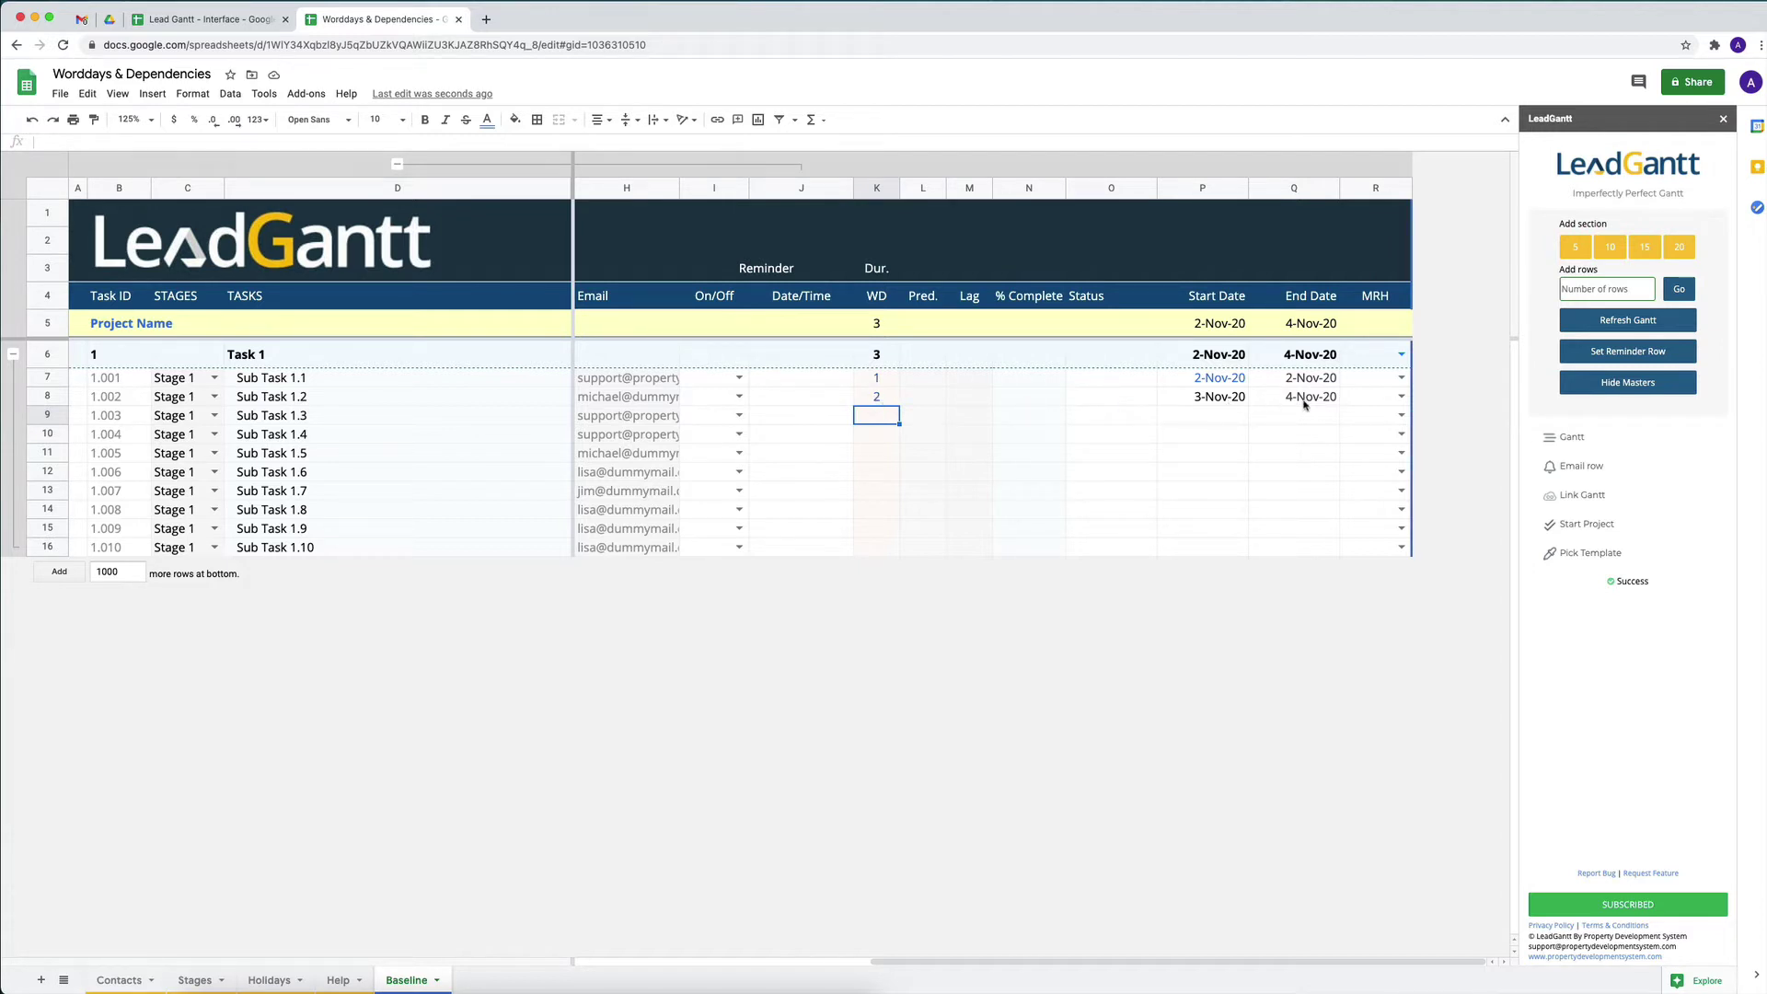
pyautogui.doubleClick(1189, 397)
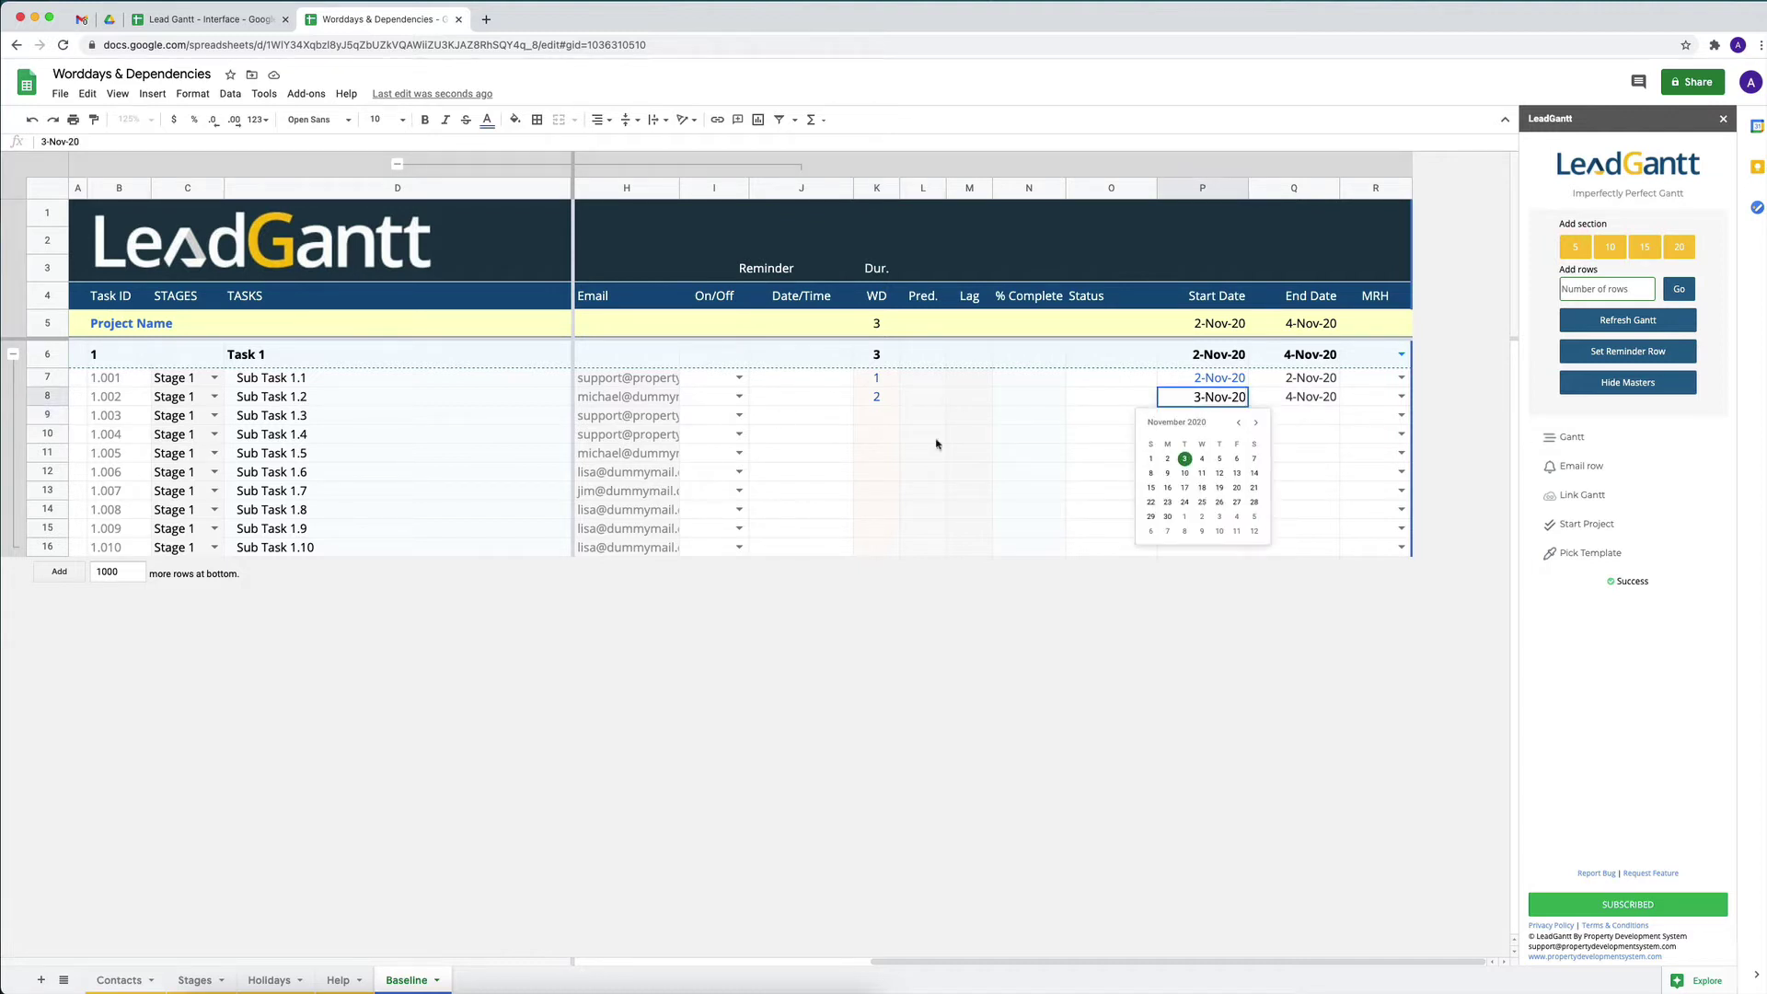
pyautogui.click(1169, 475)
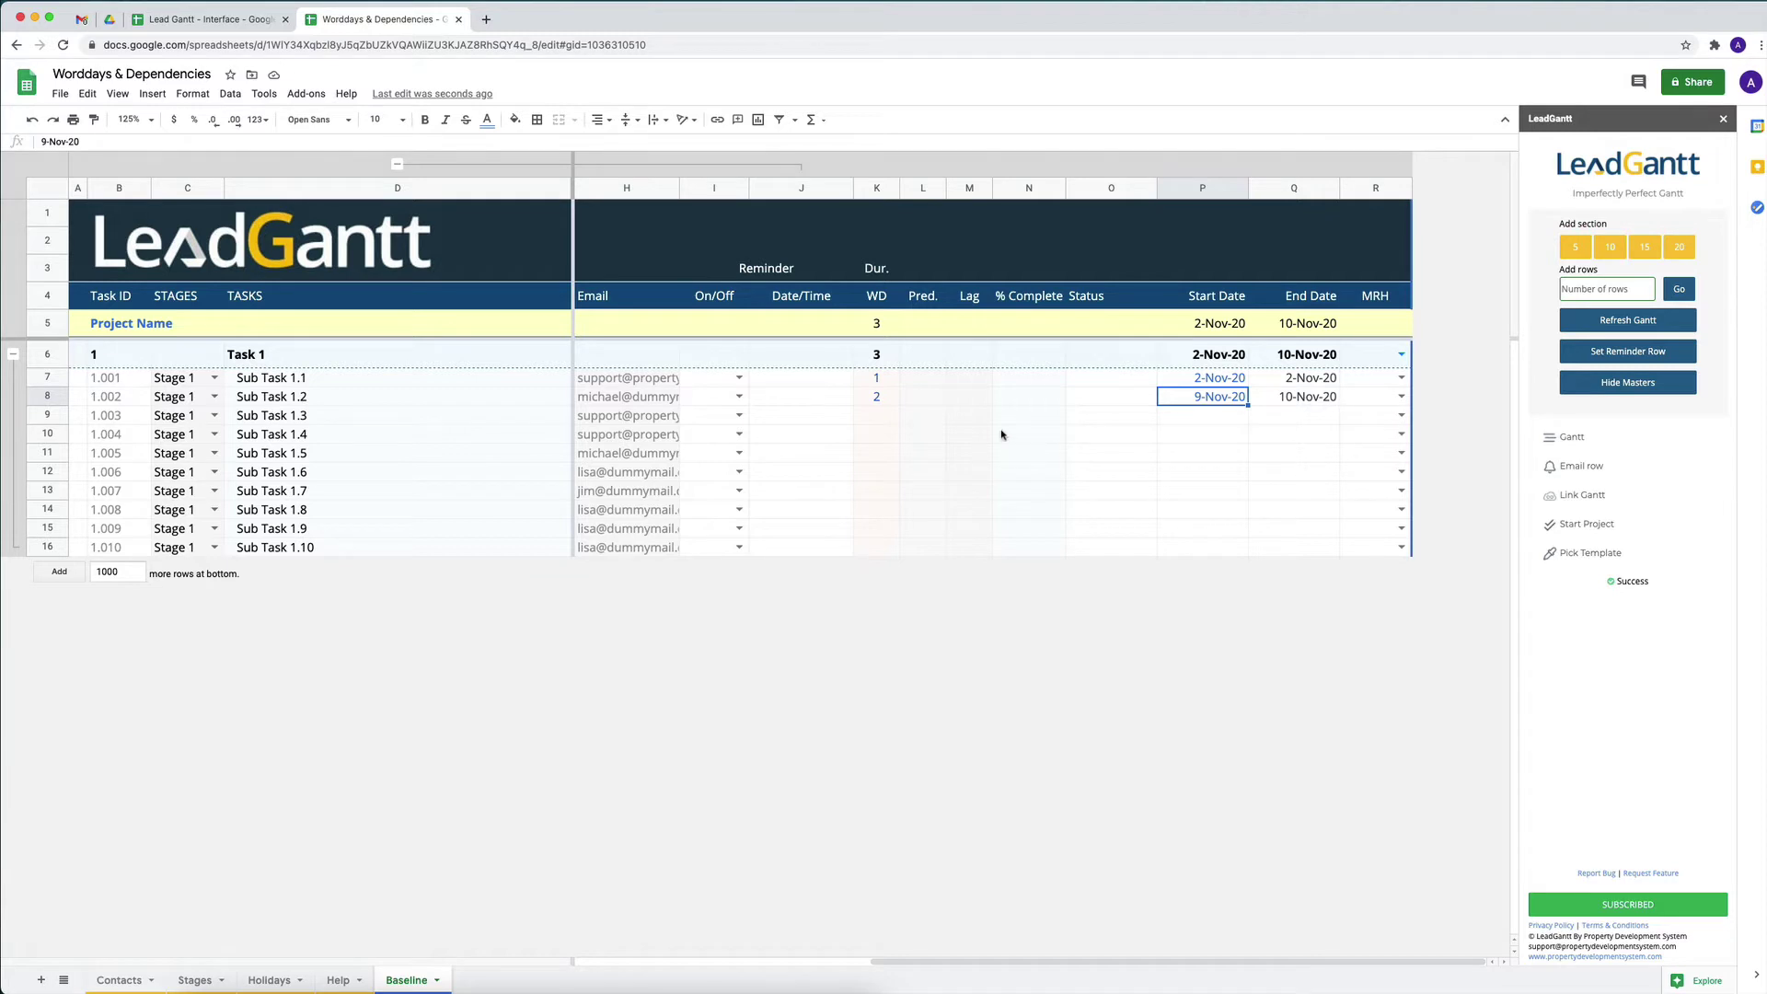
# Set Sub Task 1.3's duration to 1 workday, and check the Holidays sheet before returning to the Baseline sheet
pyautogui.click(882, 414)
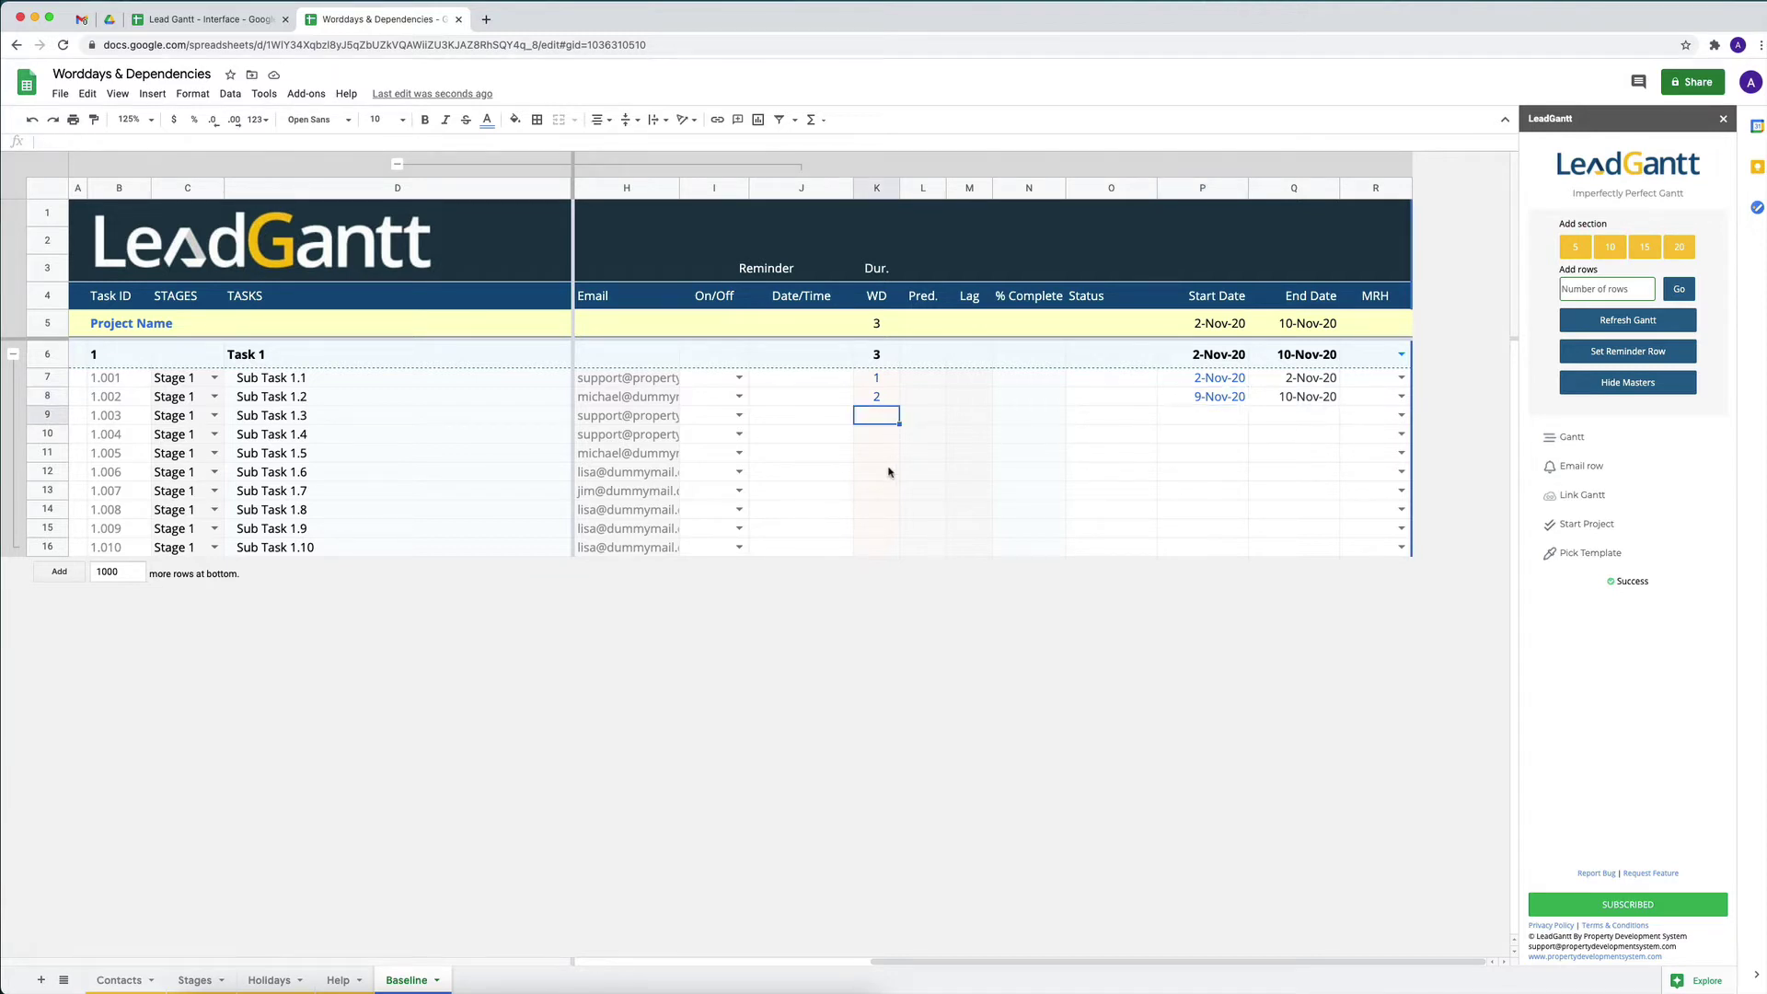
pyautogui.write('1')
pyautogui.press('Return')
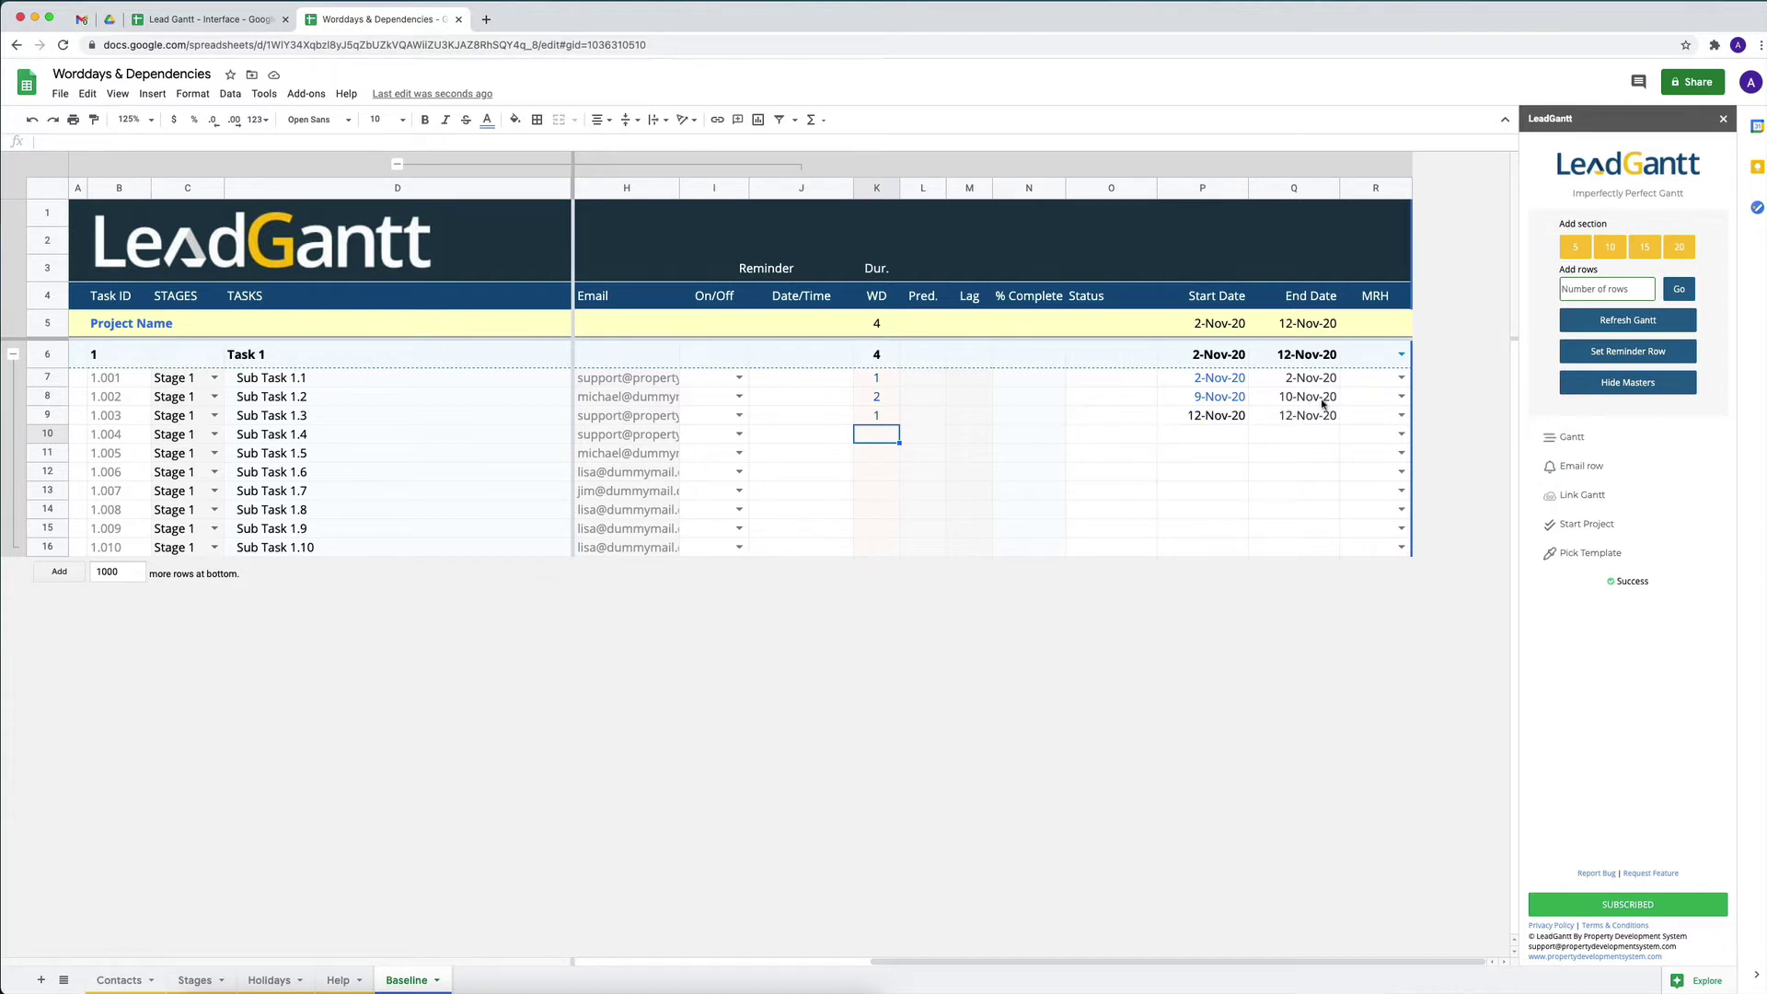
pyautogui.click(268, 981)
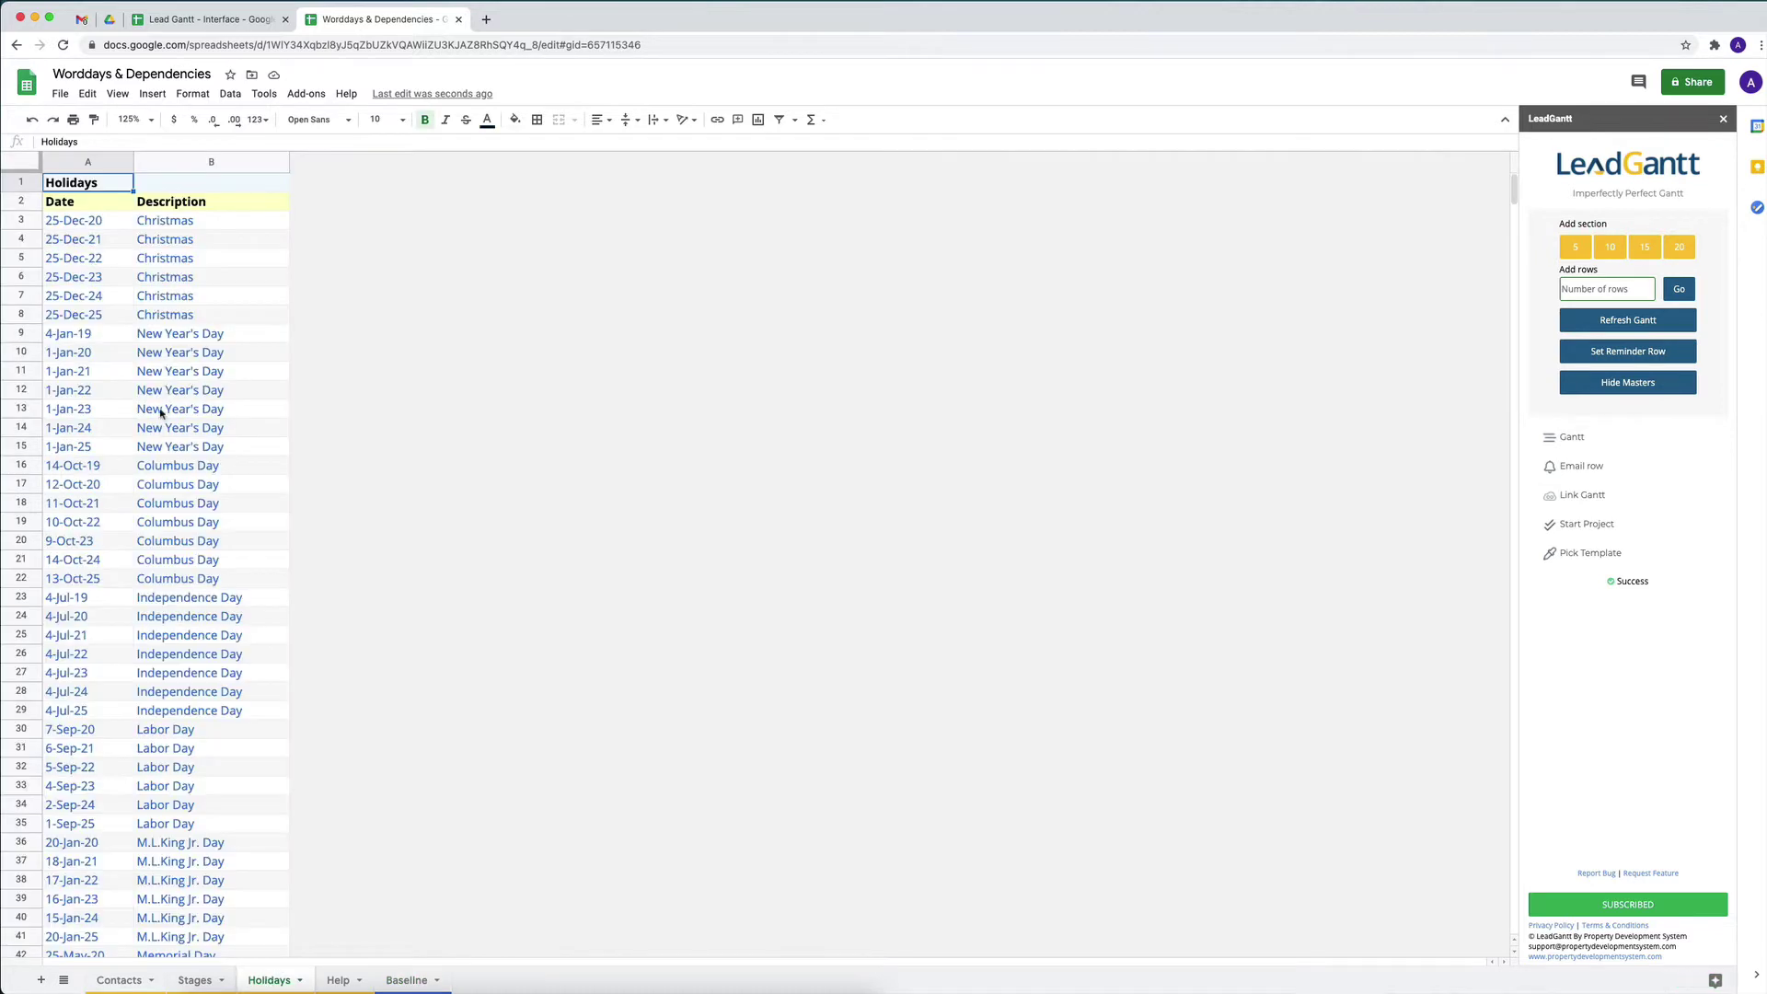
pyautogui.click(403, 980)
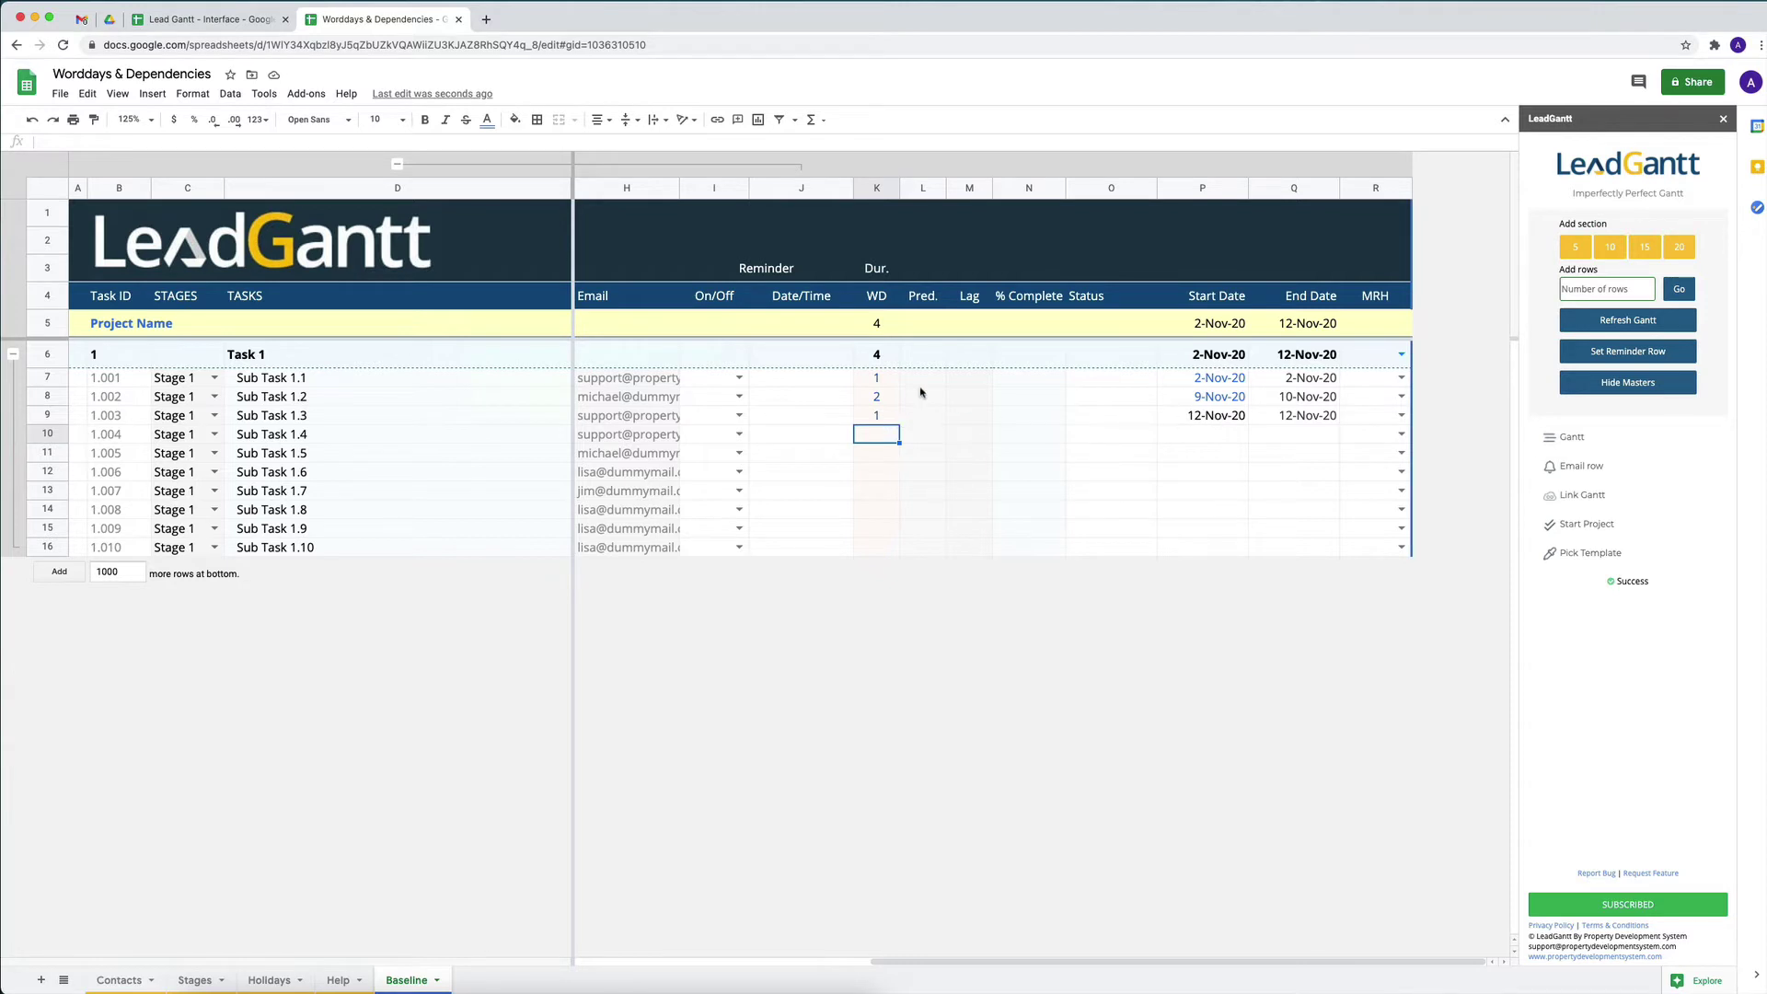
# Make Sub Task 1.3 depend on row 7 as its predecessor, with a lag of 3
pyautogui.click(919, 421)
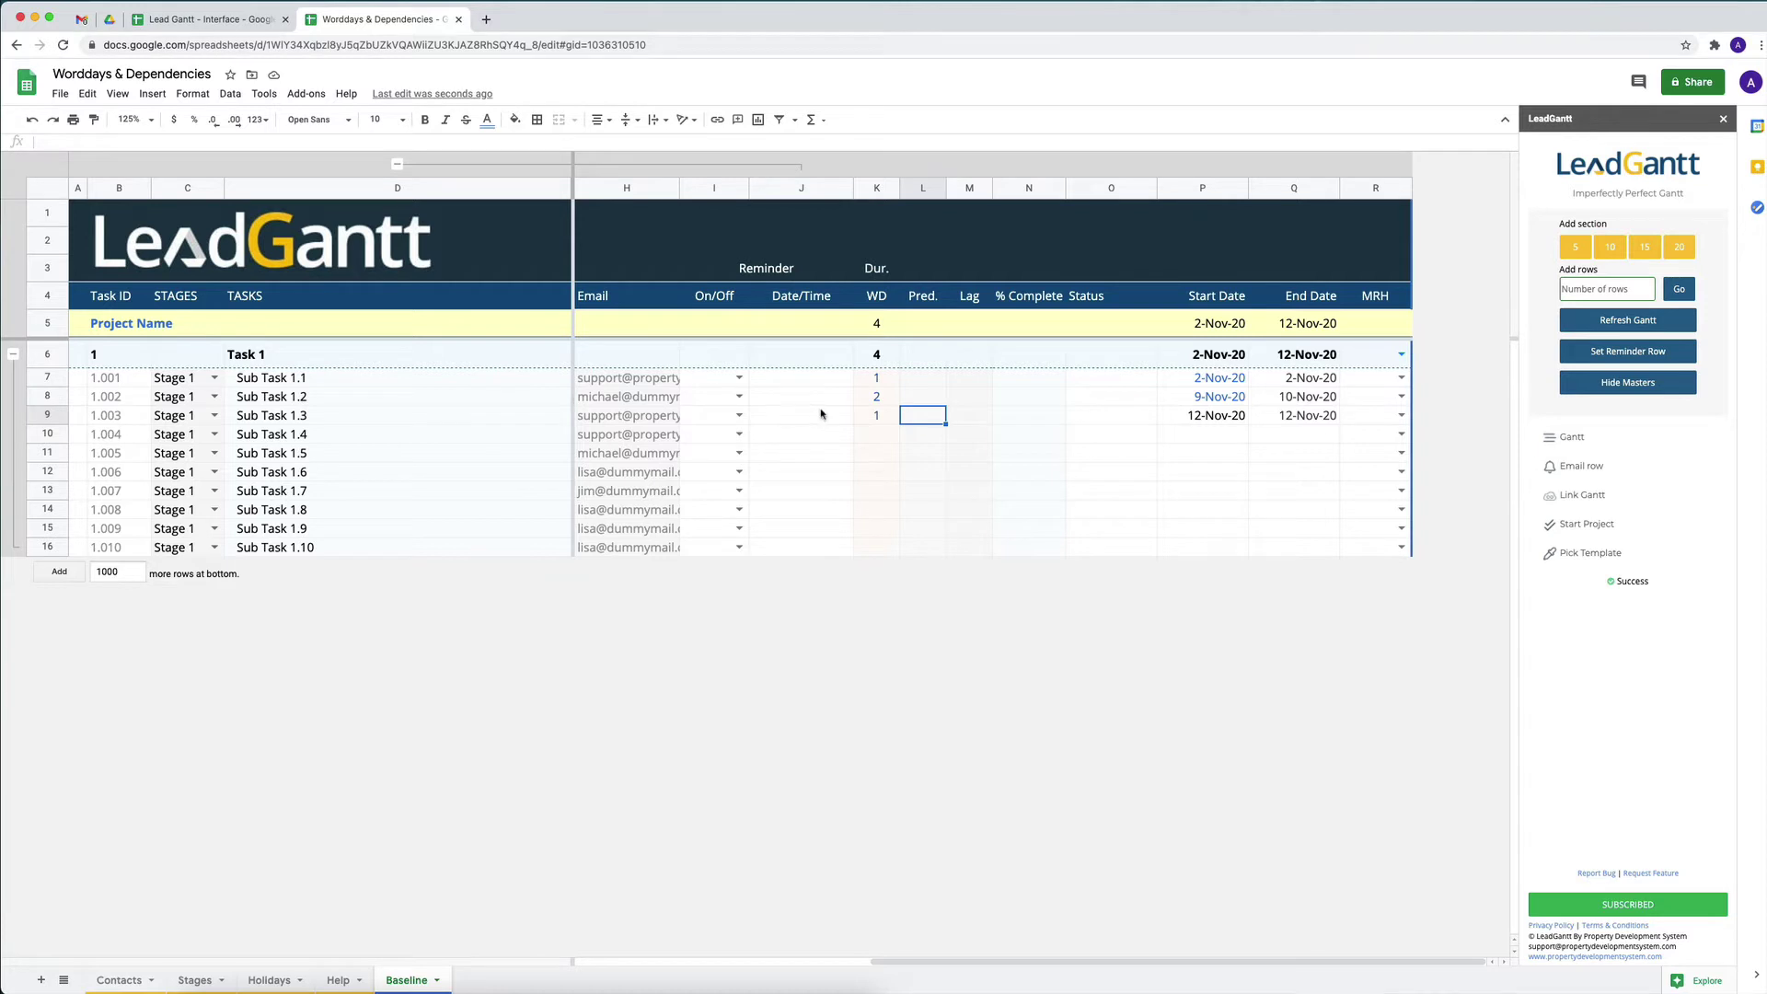
pyautogui.write('7')
pyautogui.press('Return')
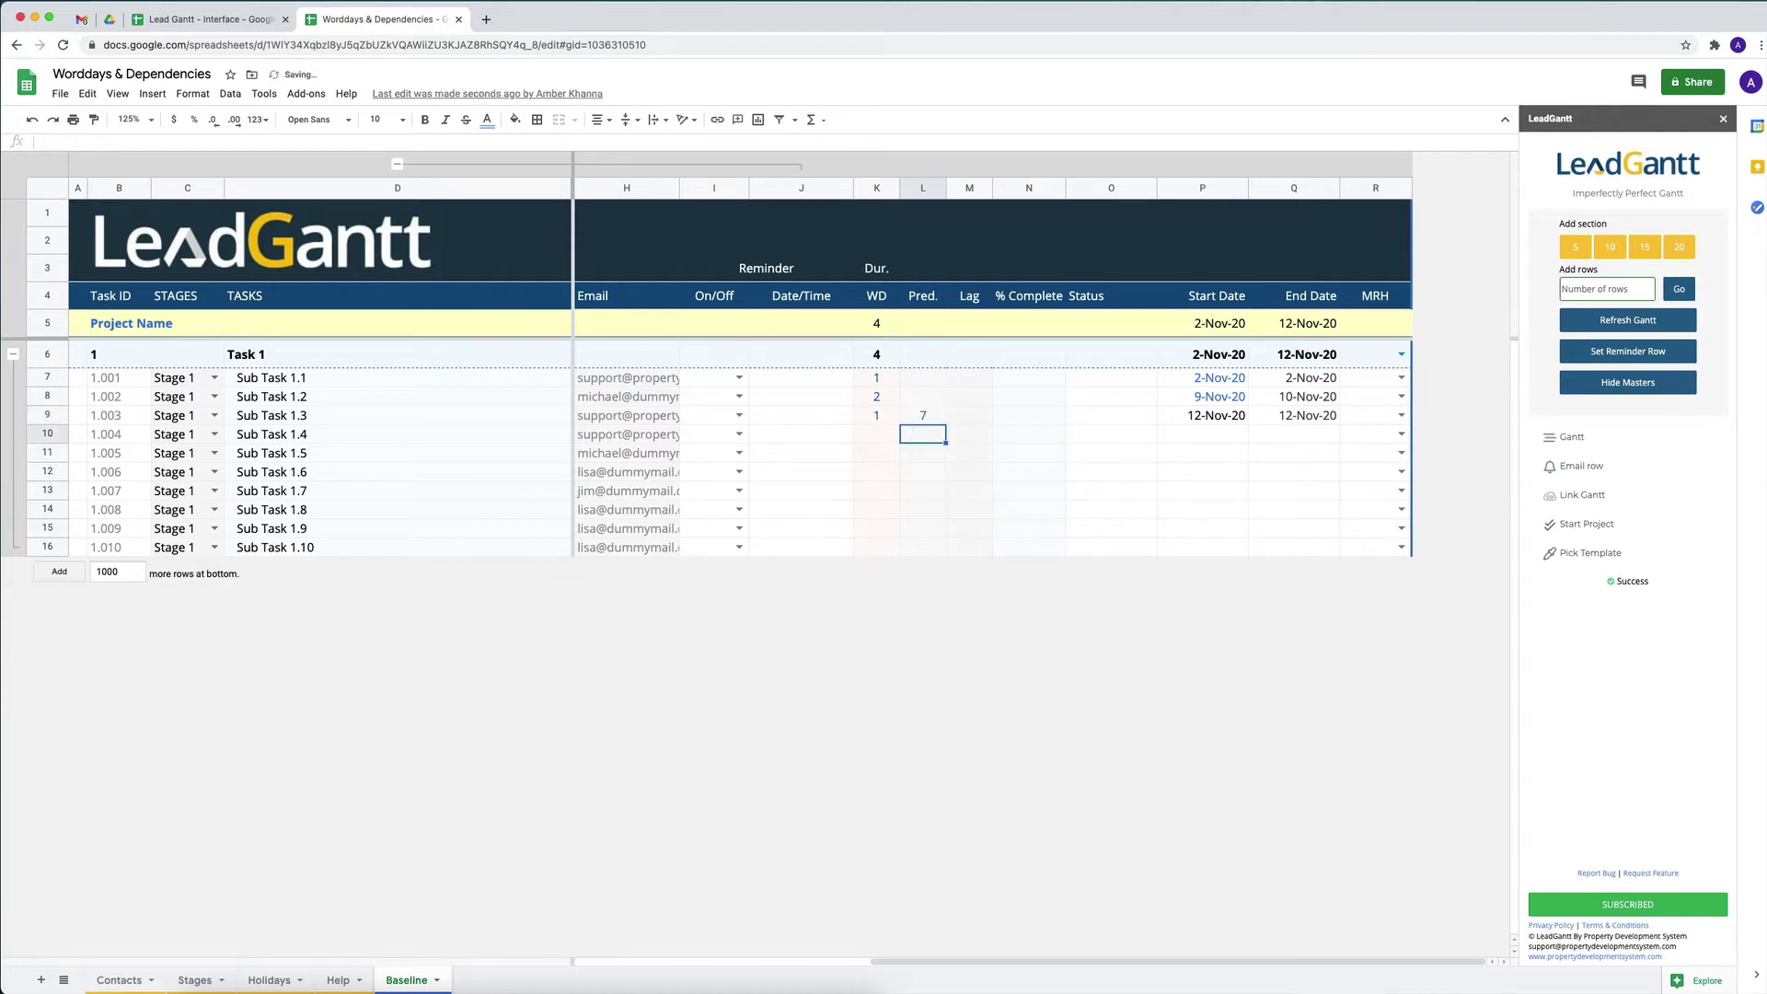
pyautogui.click(923, 415)
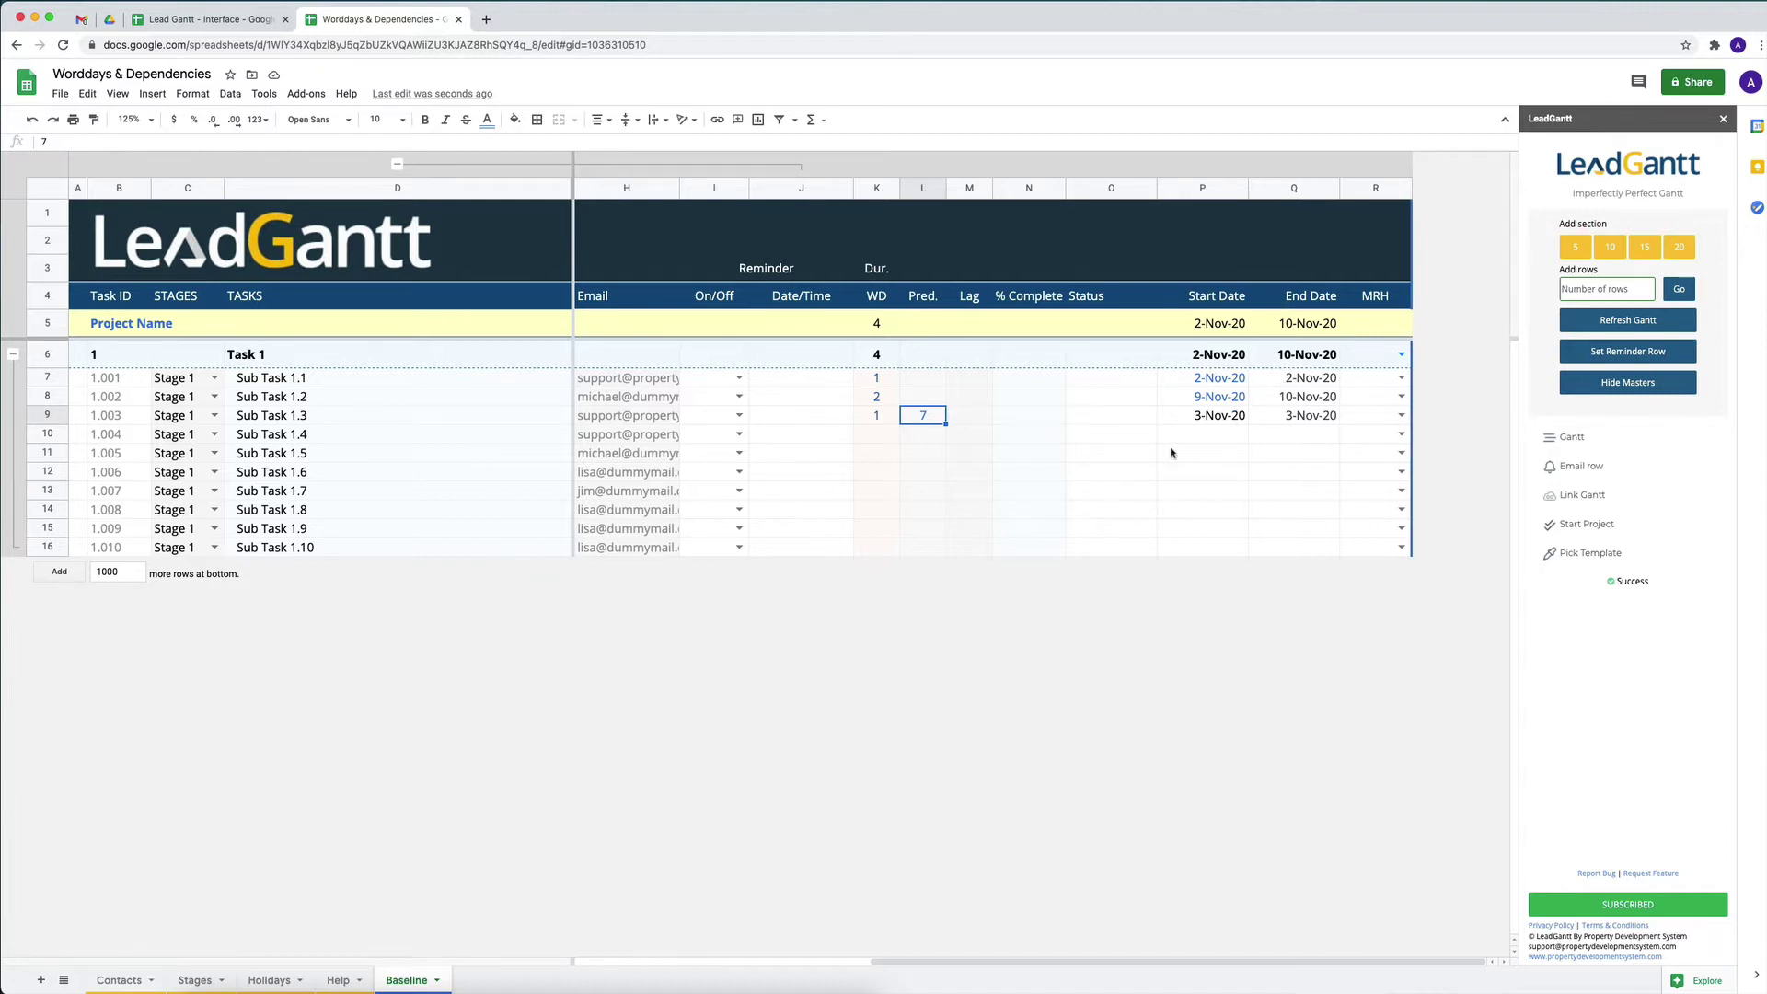
pyautogui.click(967, 419)
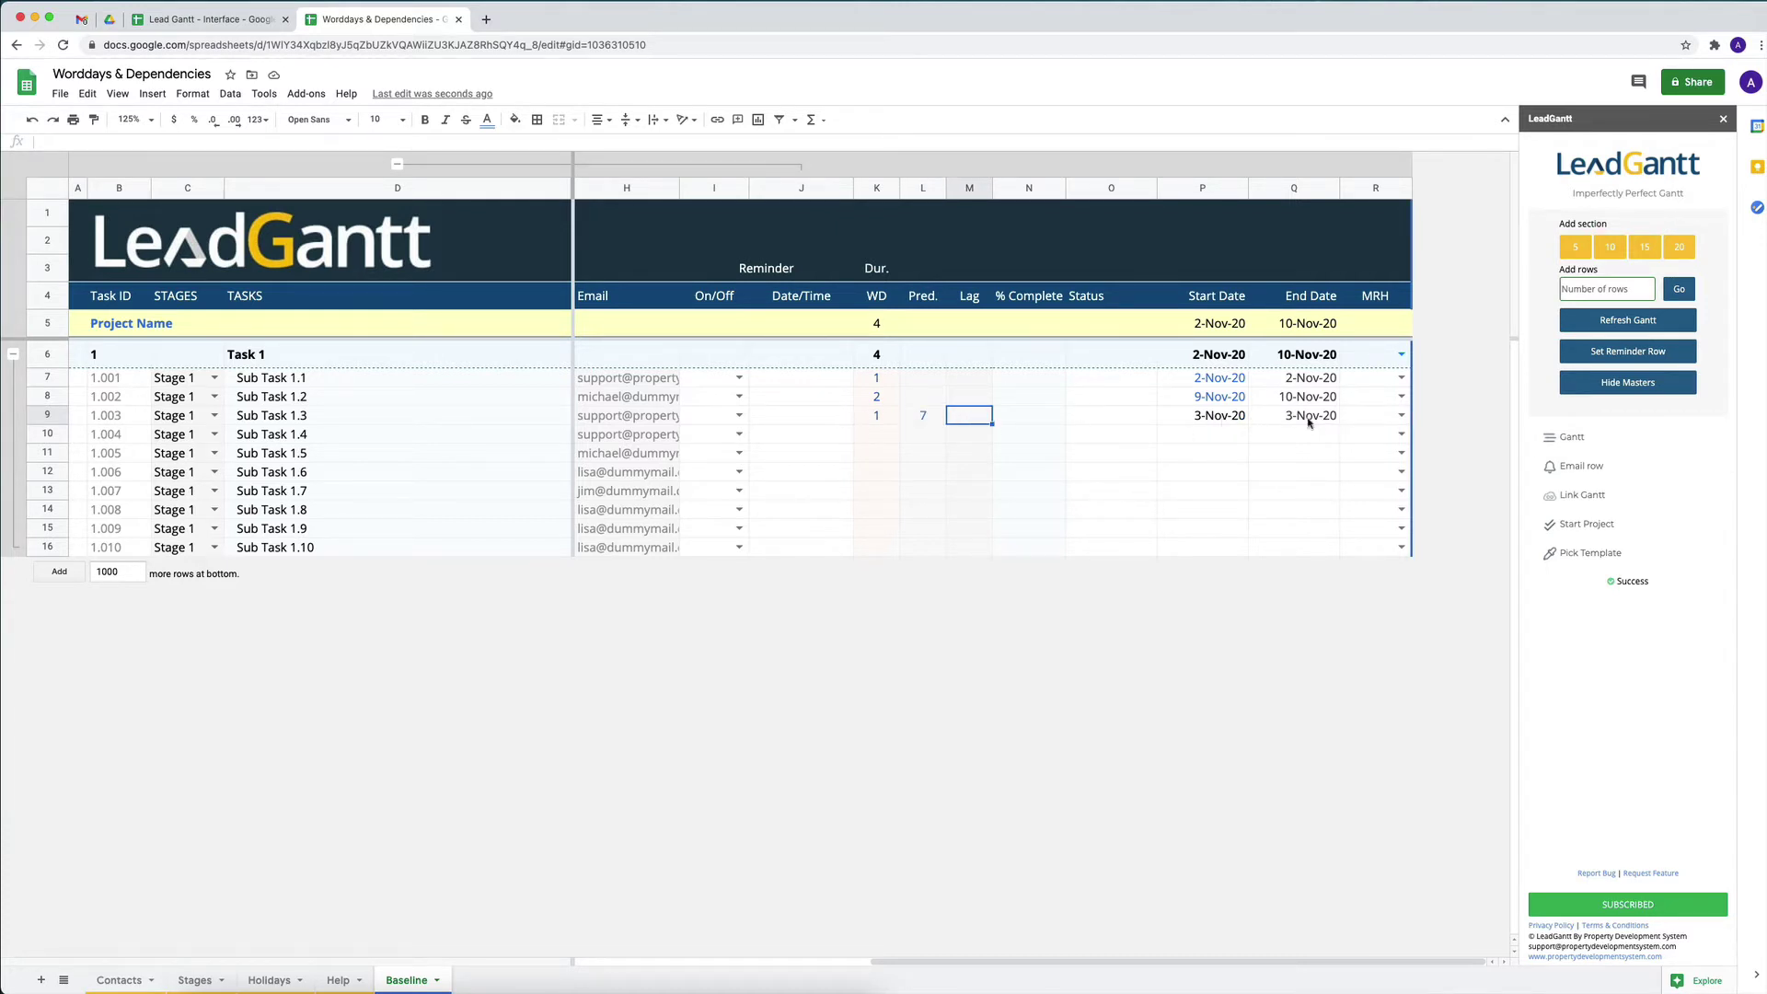
pyautogui.write('3')
pyautogui.press('Return')
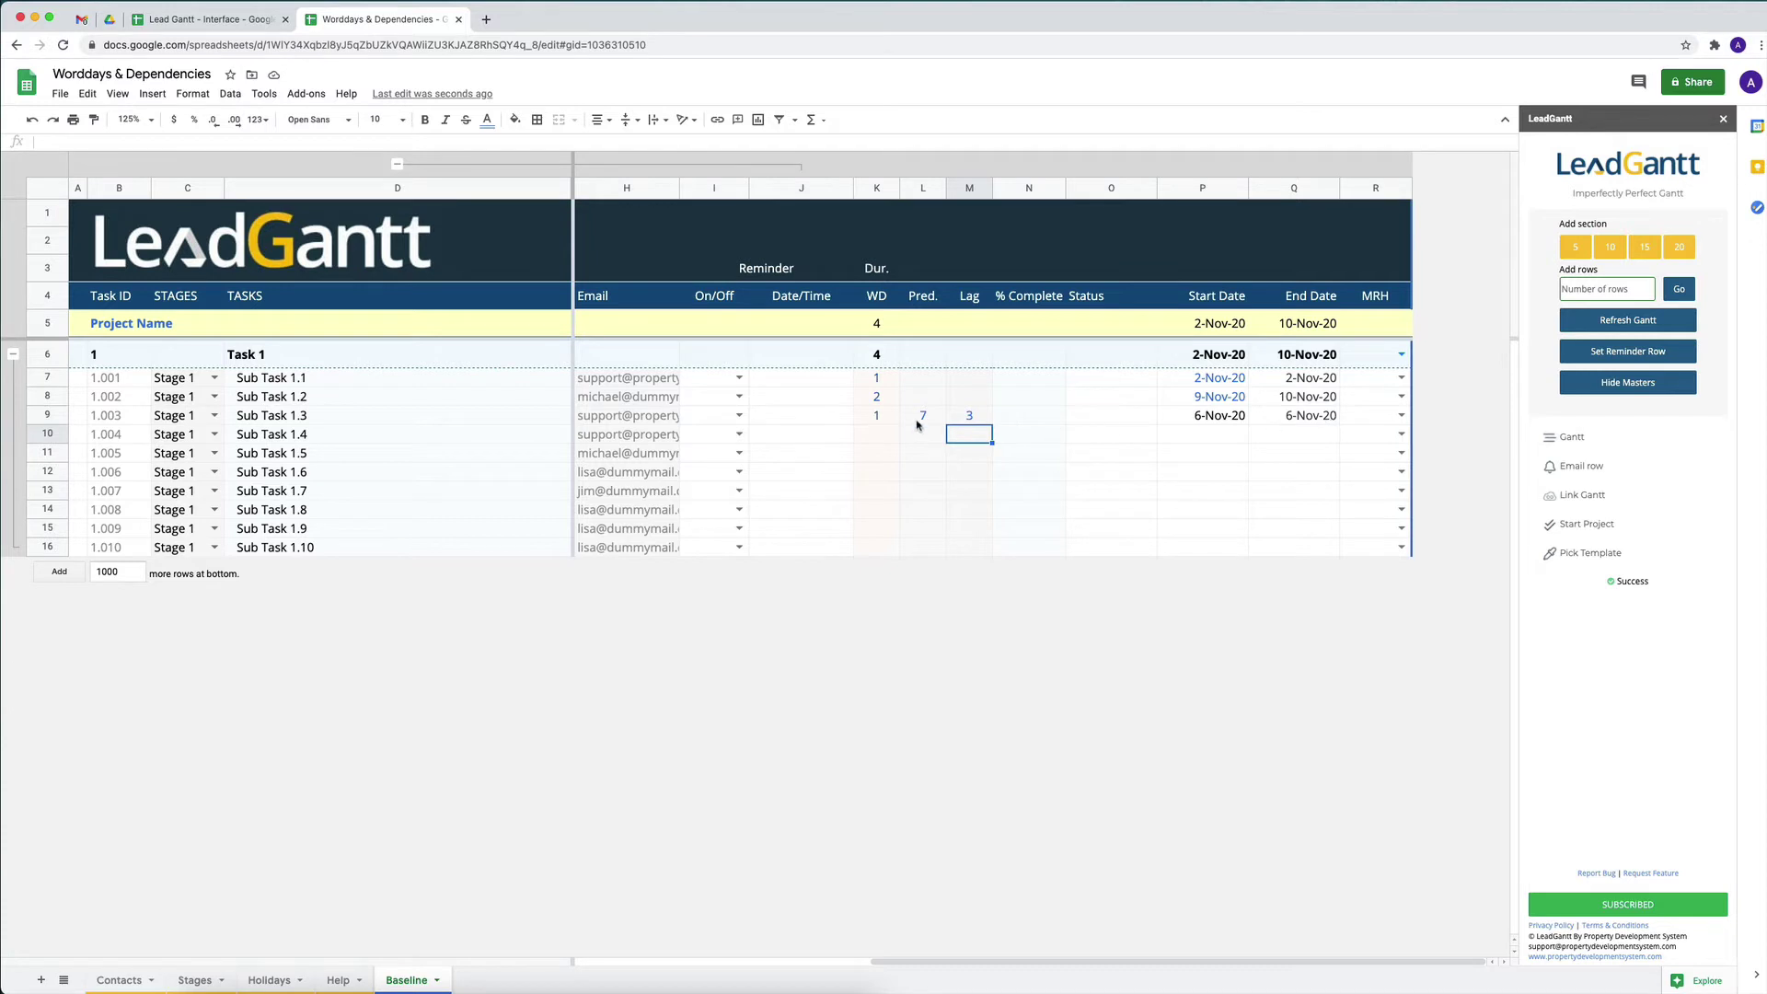
pyautogui.click(923, 421)
pyautogui.click(973, 421)
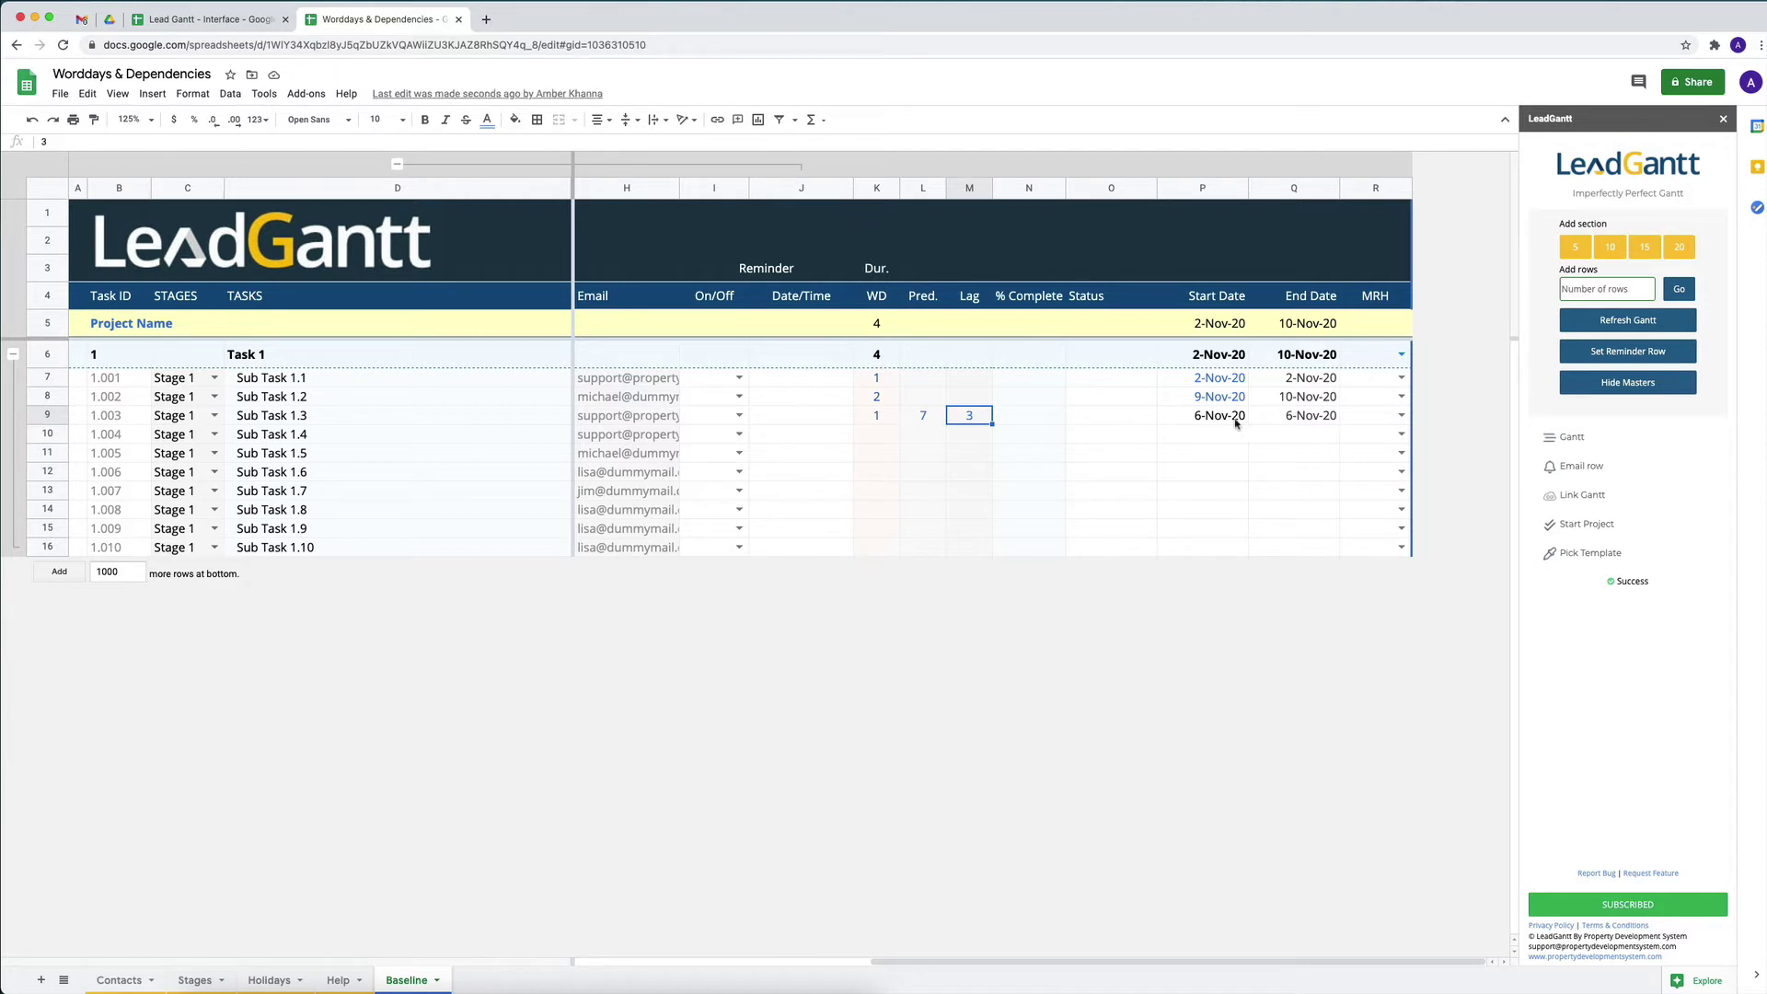
pyautogui.click(878, 419)
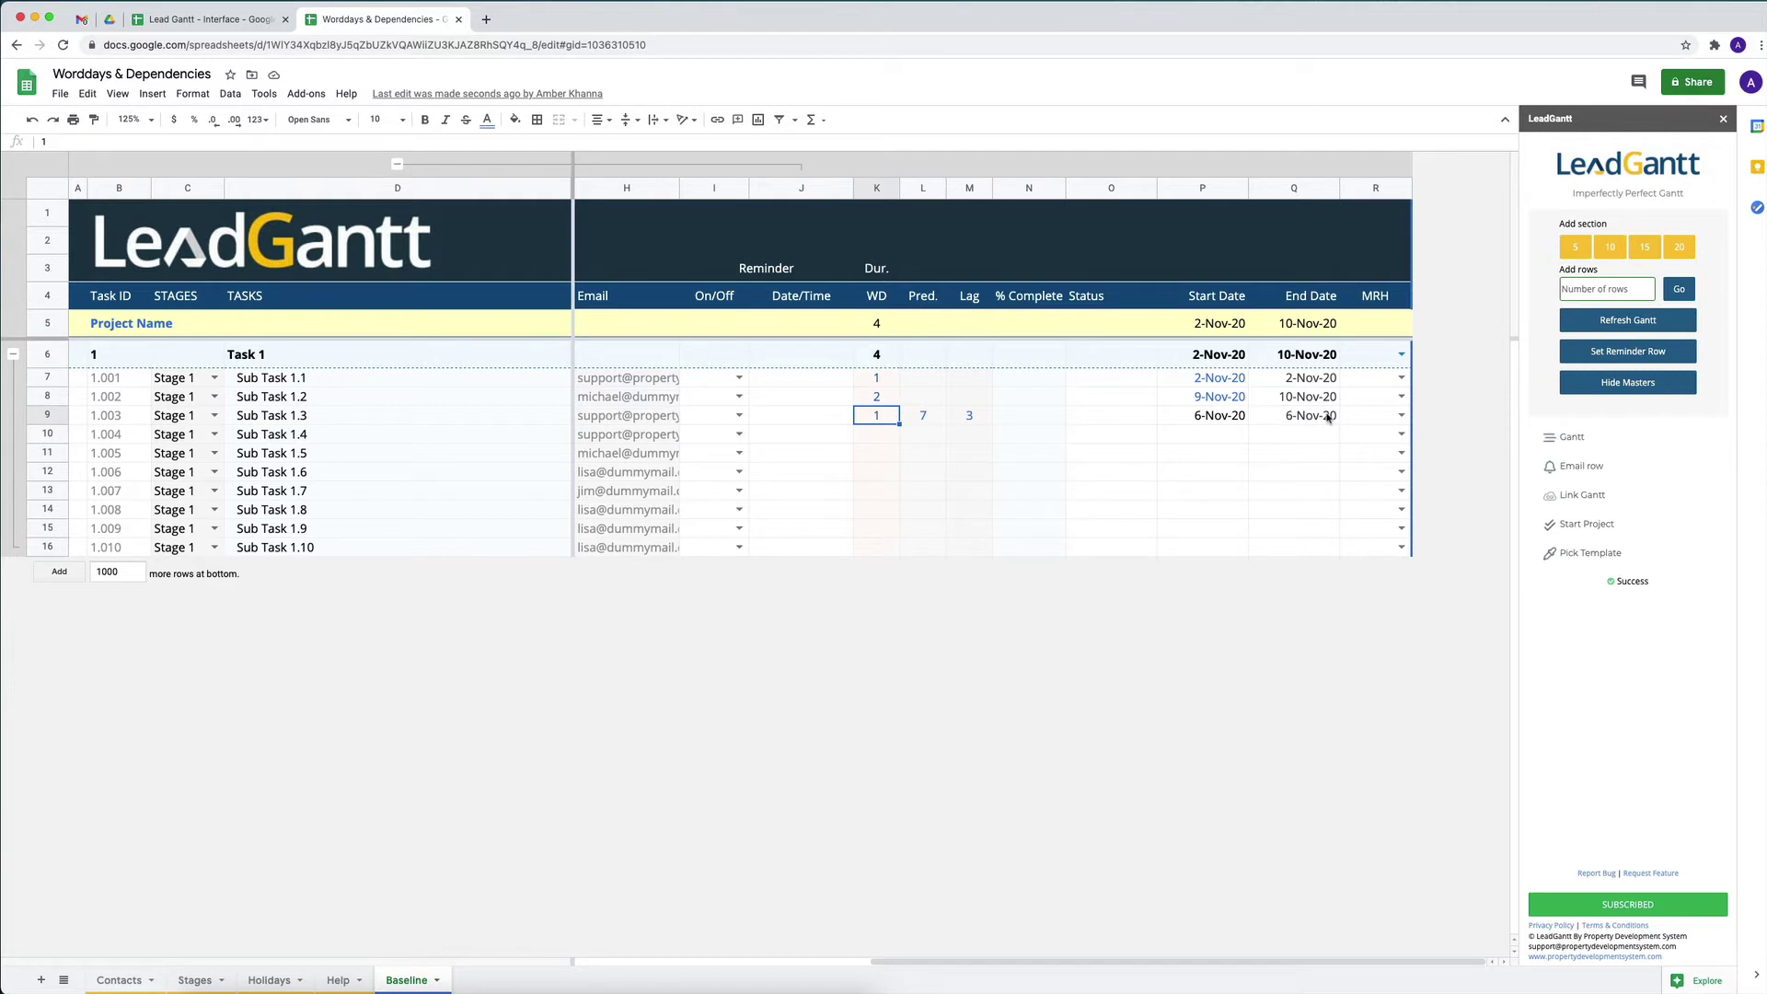
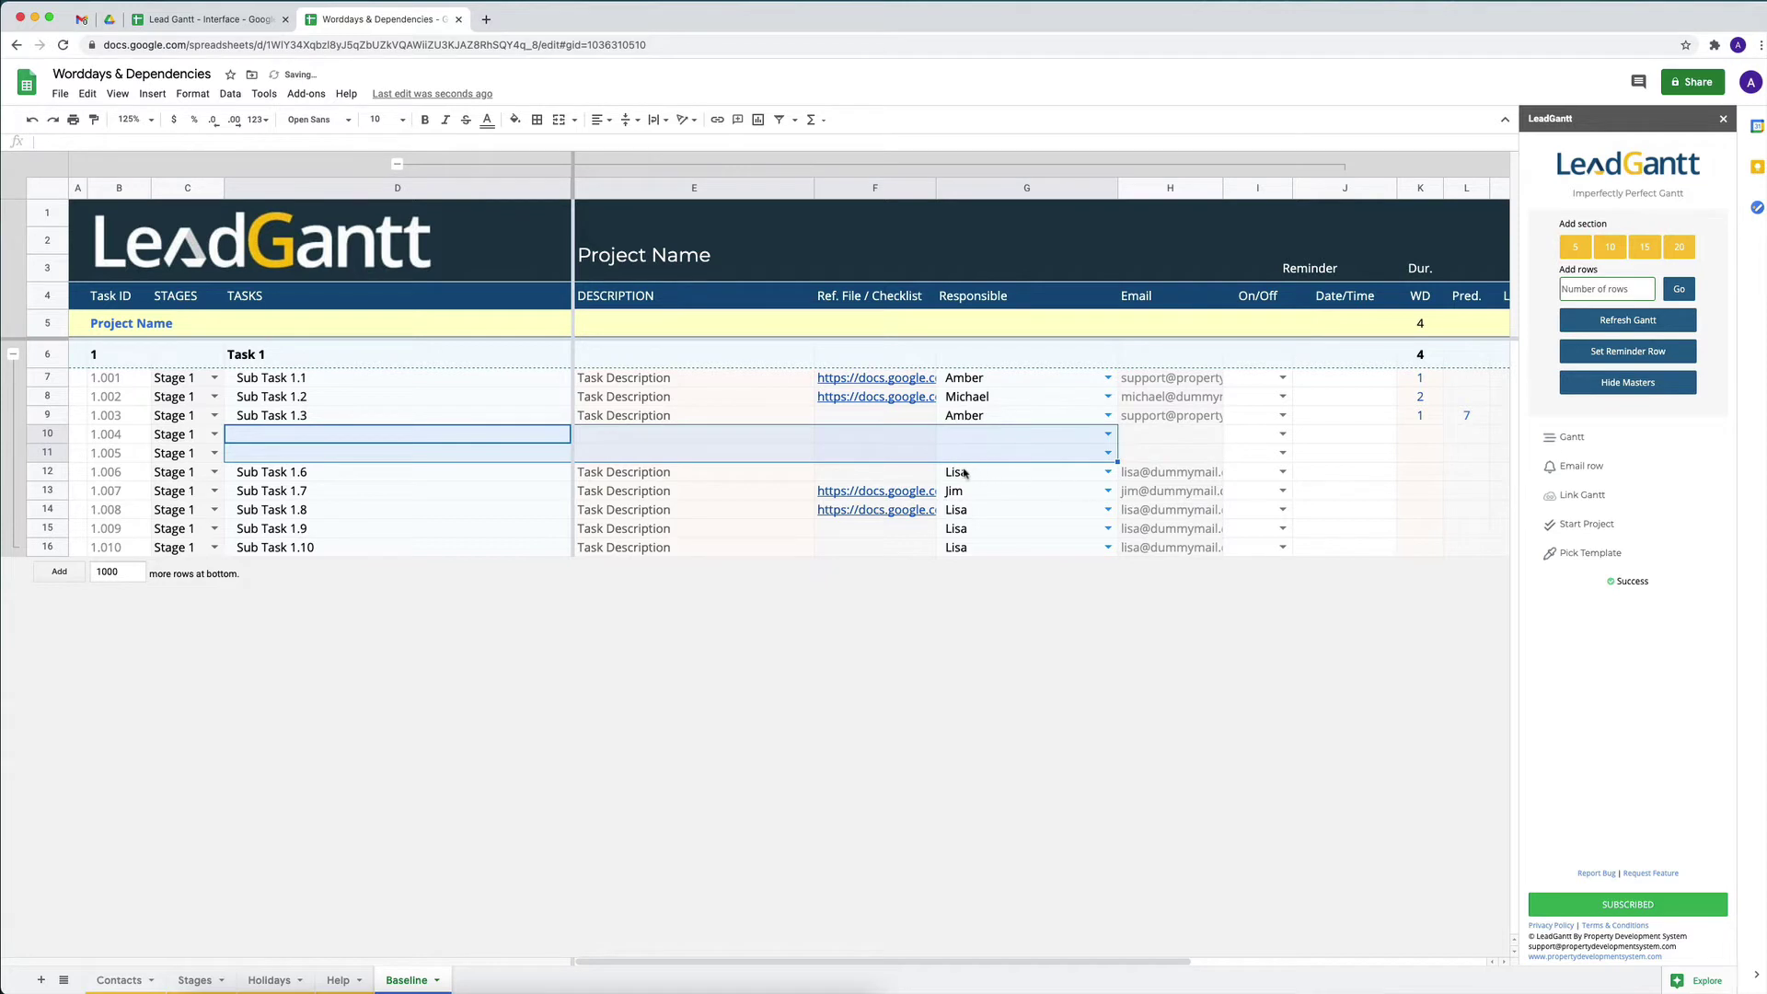
# Set the duration of Sub Task 1.6 in row 12 to 6 workdays
pyautogui.hscroll(5, 966, 471)
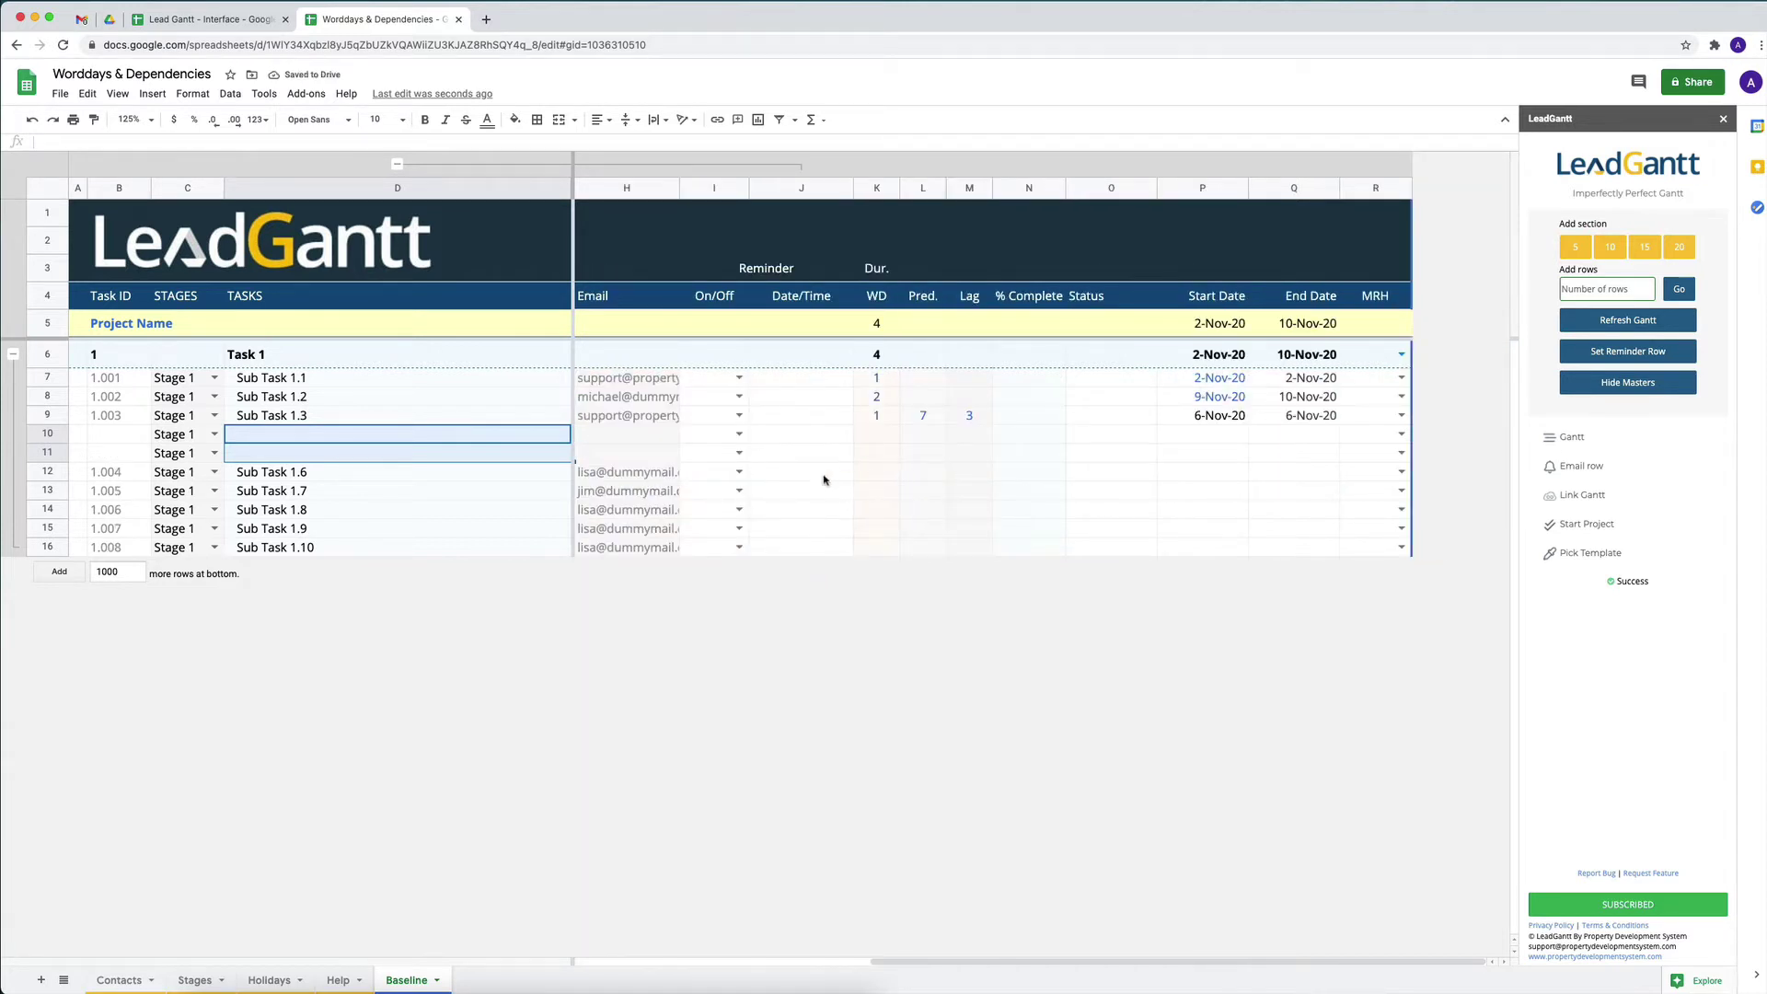
pyautogui.click(876, 473)
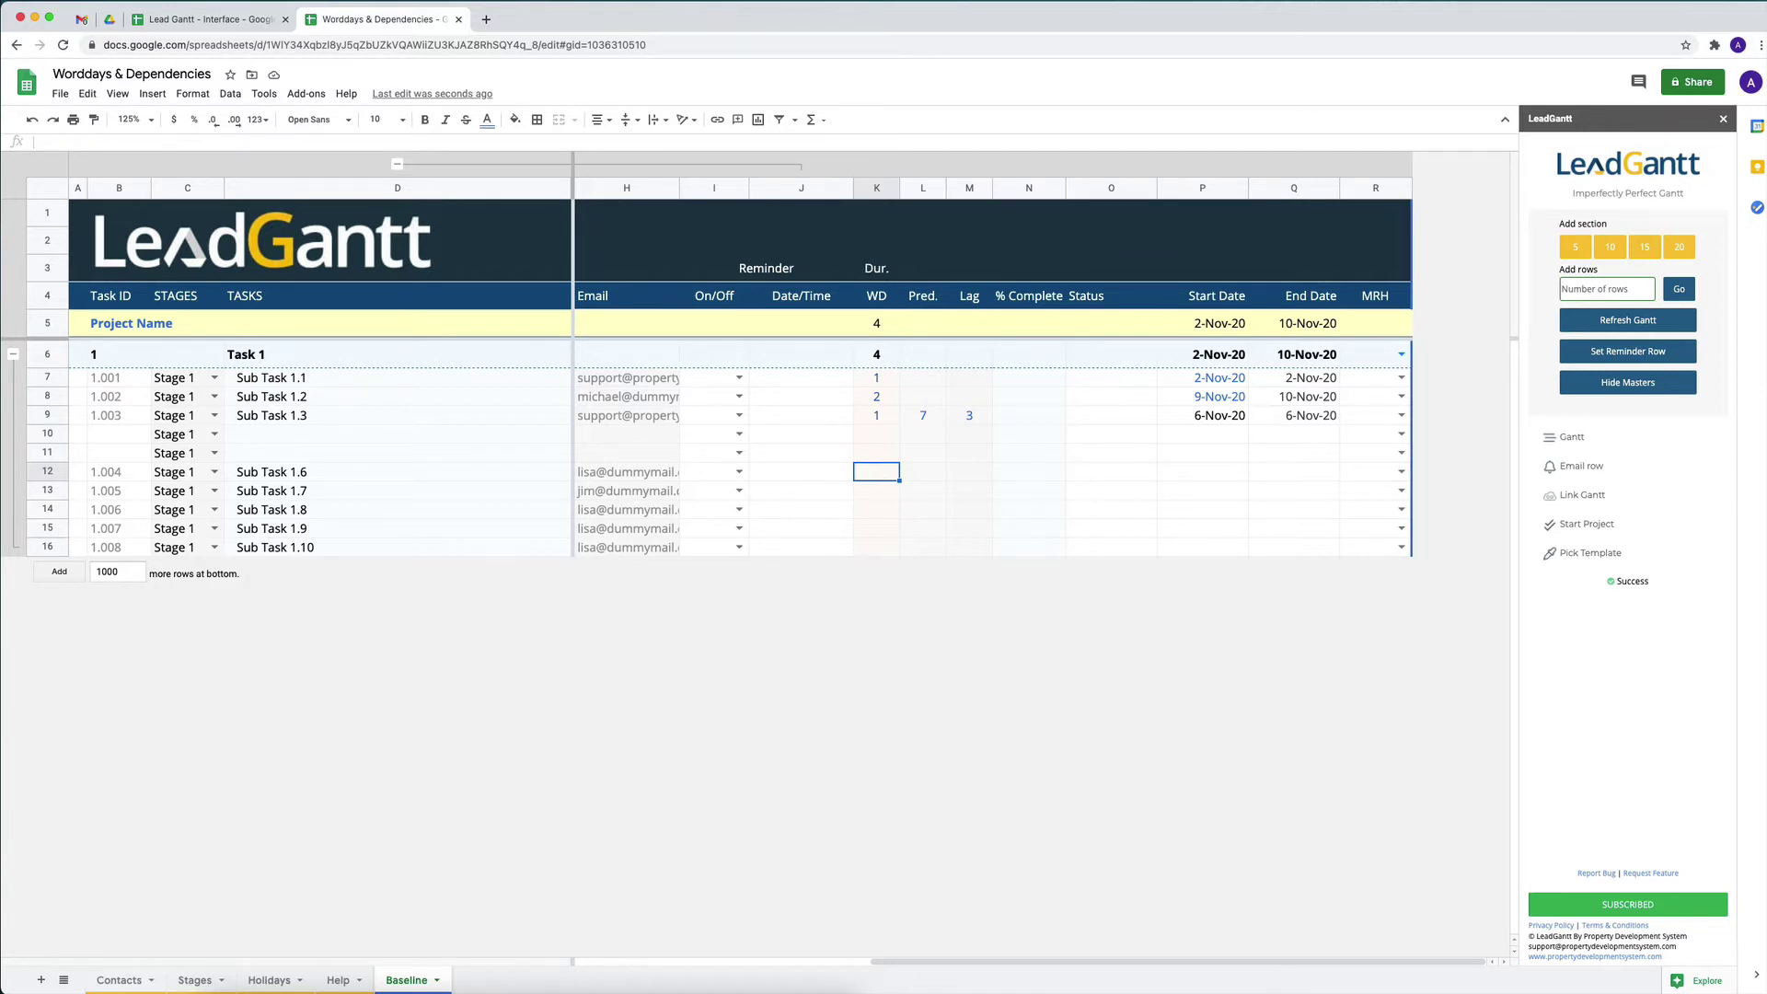
pyautogui.write('6')
pyautogui.press('Return')
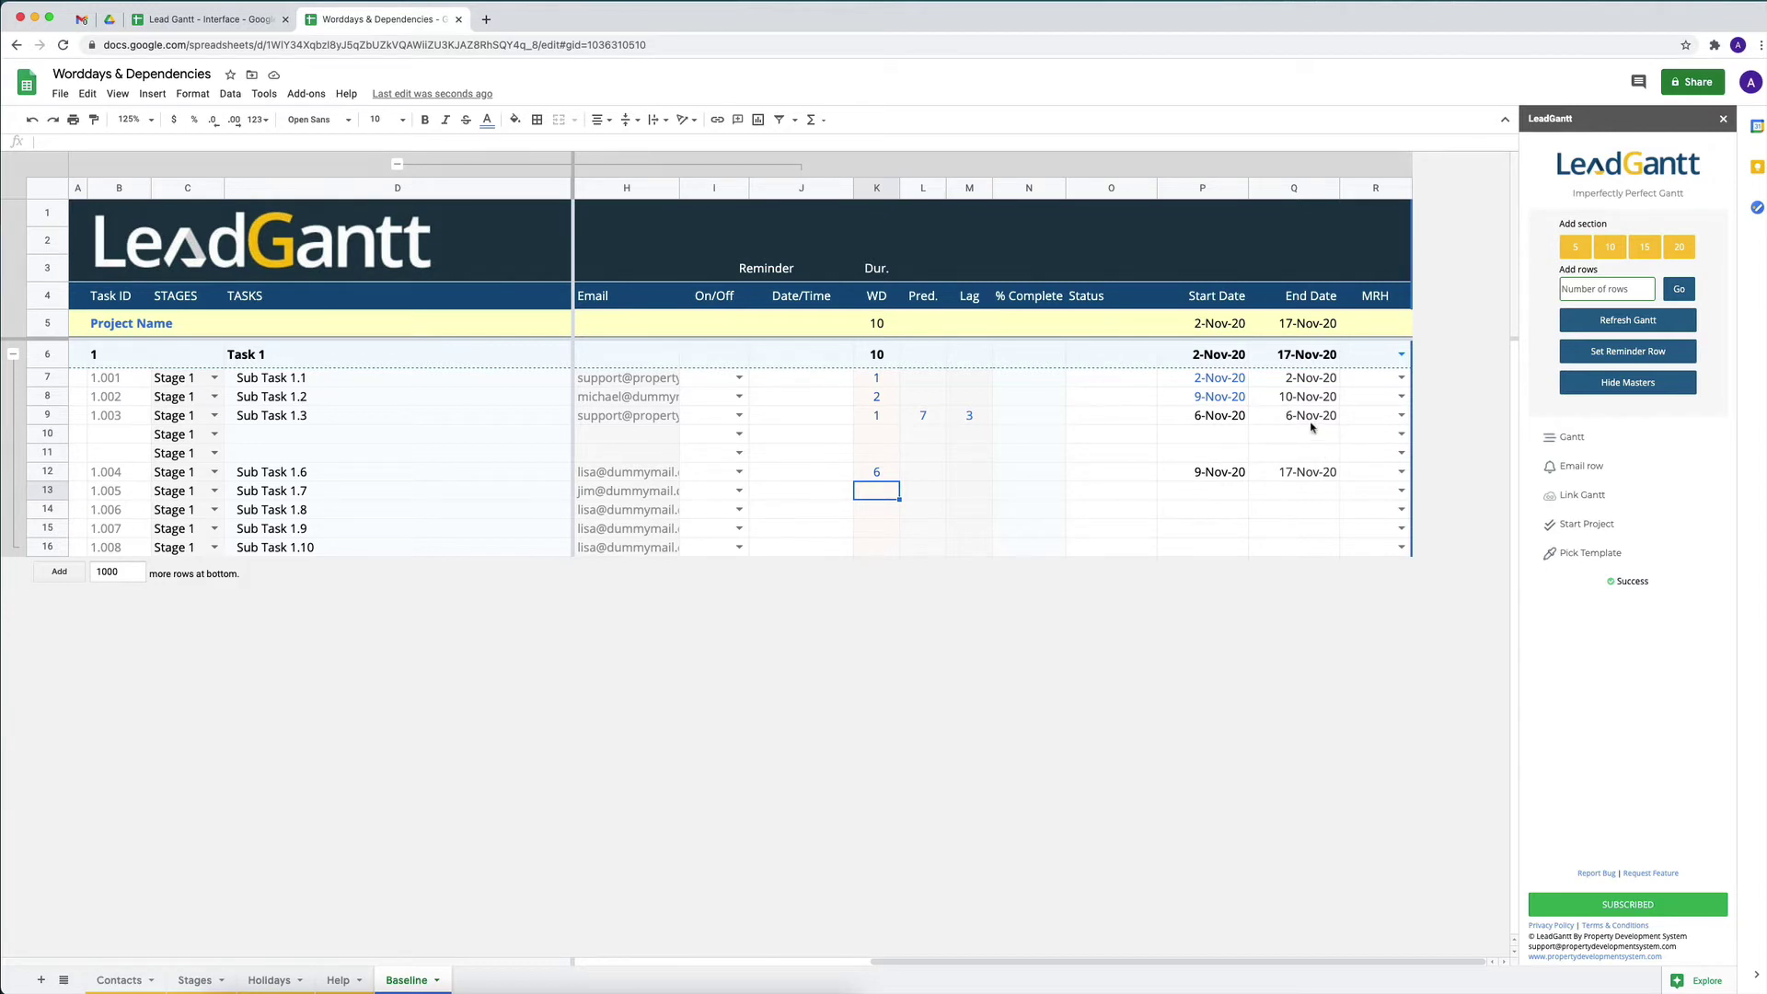
pyautogui.doubleClick(1211, 477)
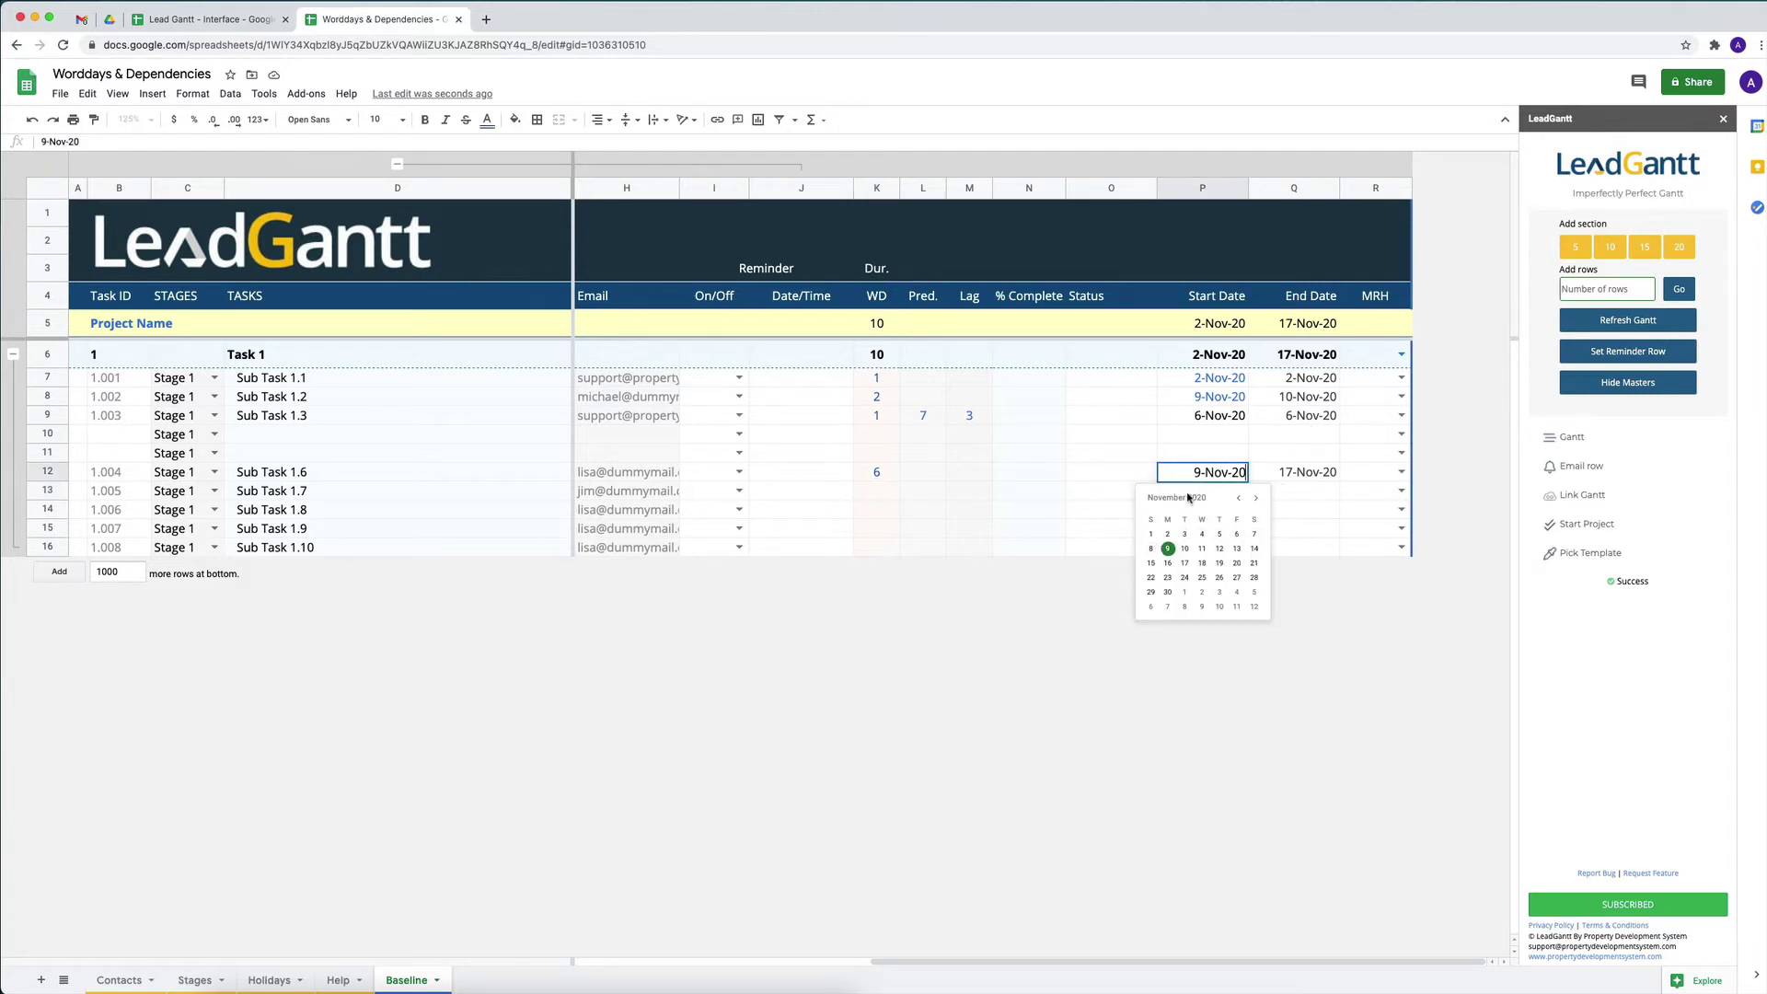
pyautogui.press('Escape')
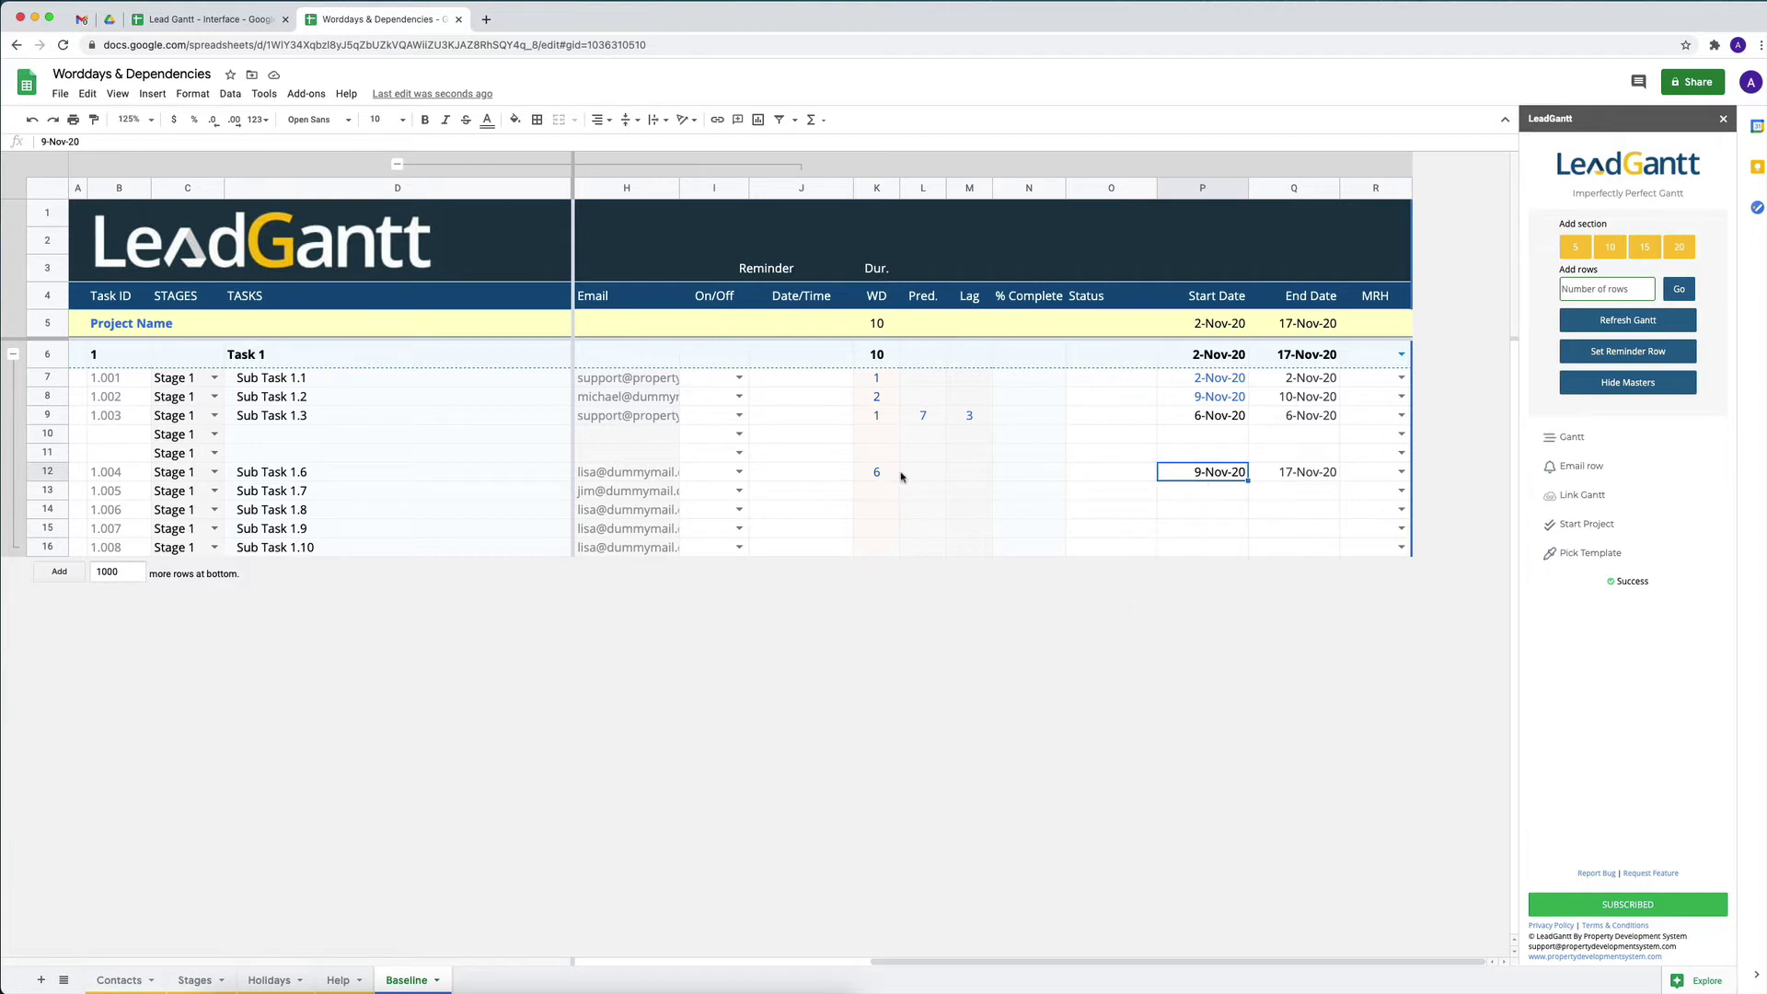
# Set the lag of Sub Task 1.6 in row 12 to 2
pyautogui.click(974, 477)
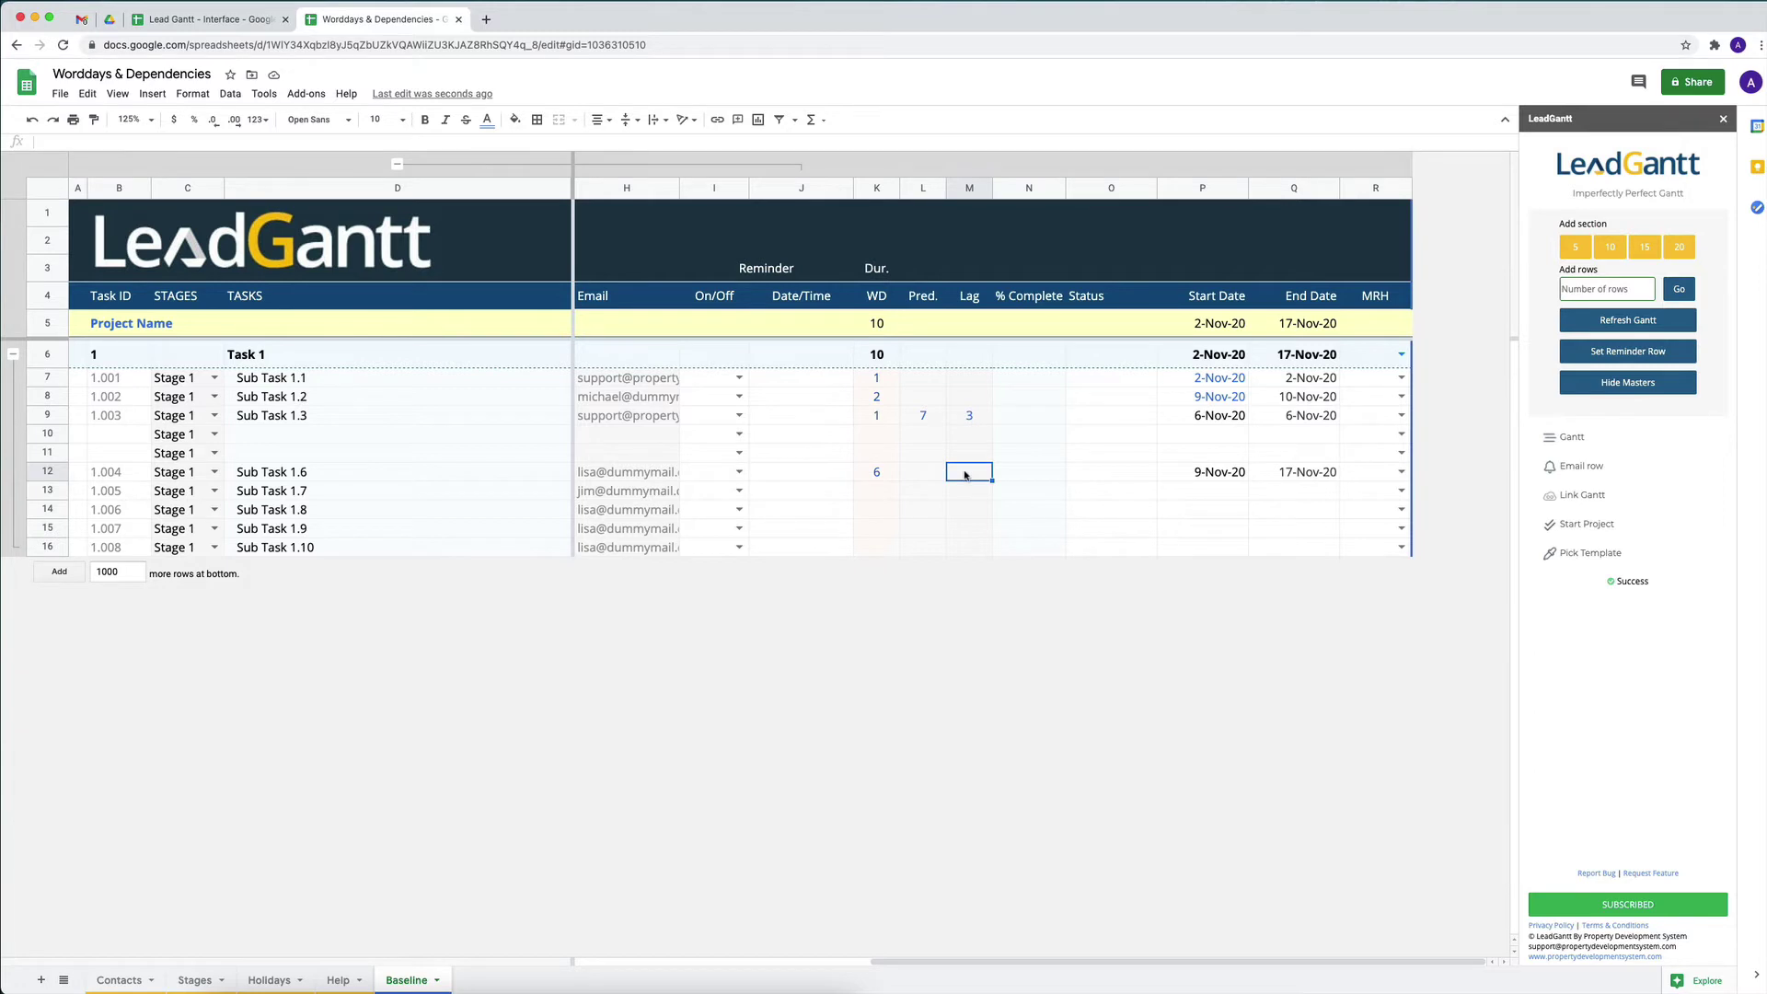
pyautogui.write('2')
pyautogui.press('Return')
pyautogui.press('Up')
pyautogui.press('Delete')
pyautogui.write('2')
pyautogui.press('Return')
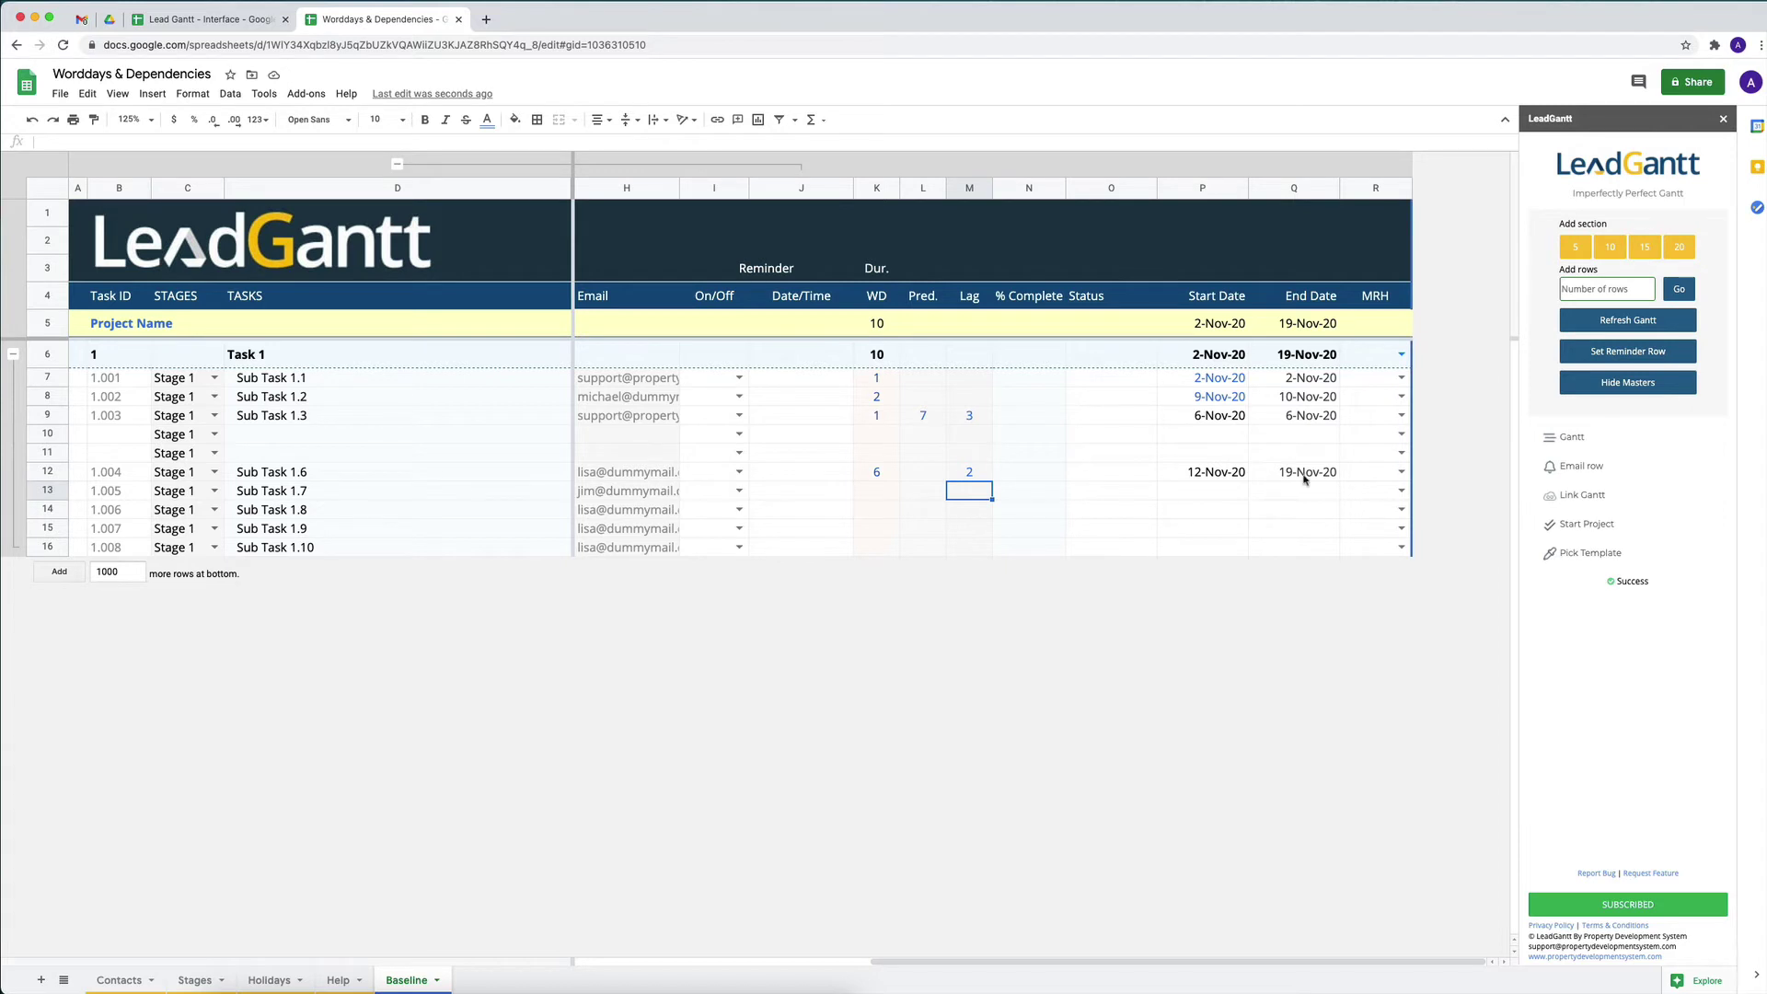
# Name the second section Task 2 in row 17 and add Sub Task 2.1 beneath it in row 18
pyautogui.click(416, 474)
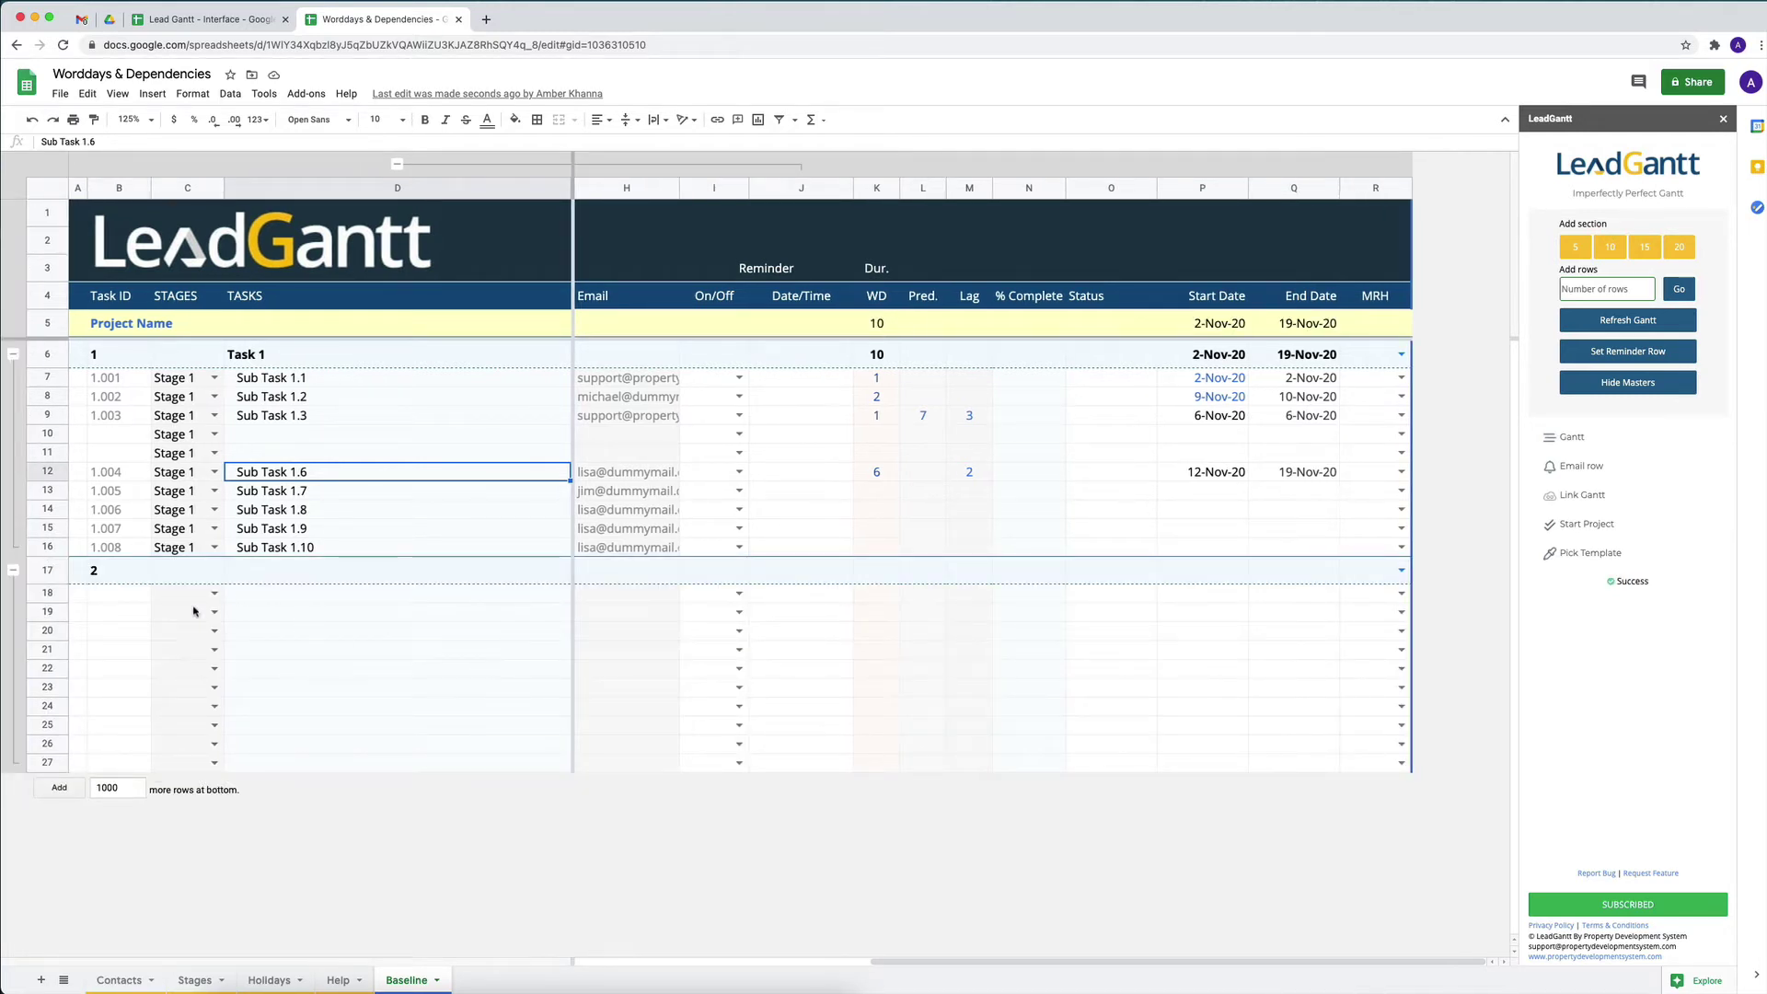
pyautogui.click(290, 576)
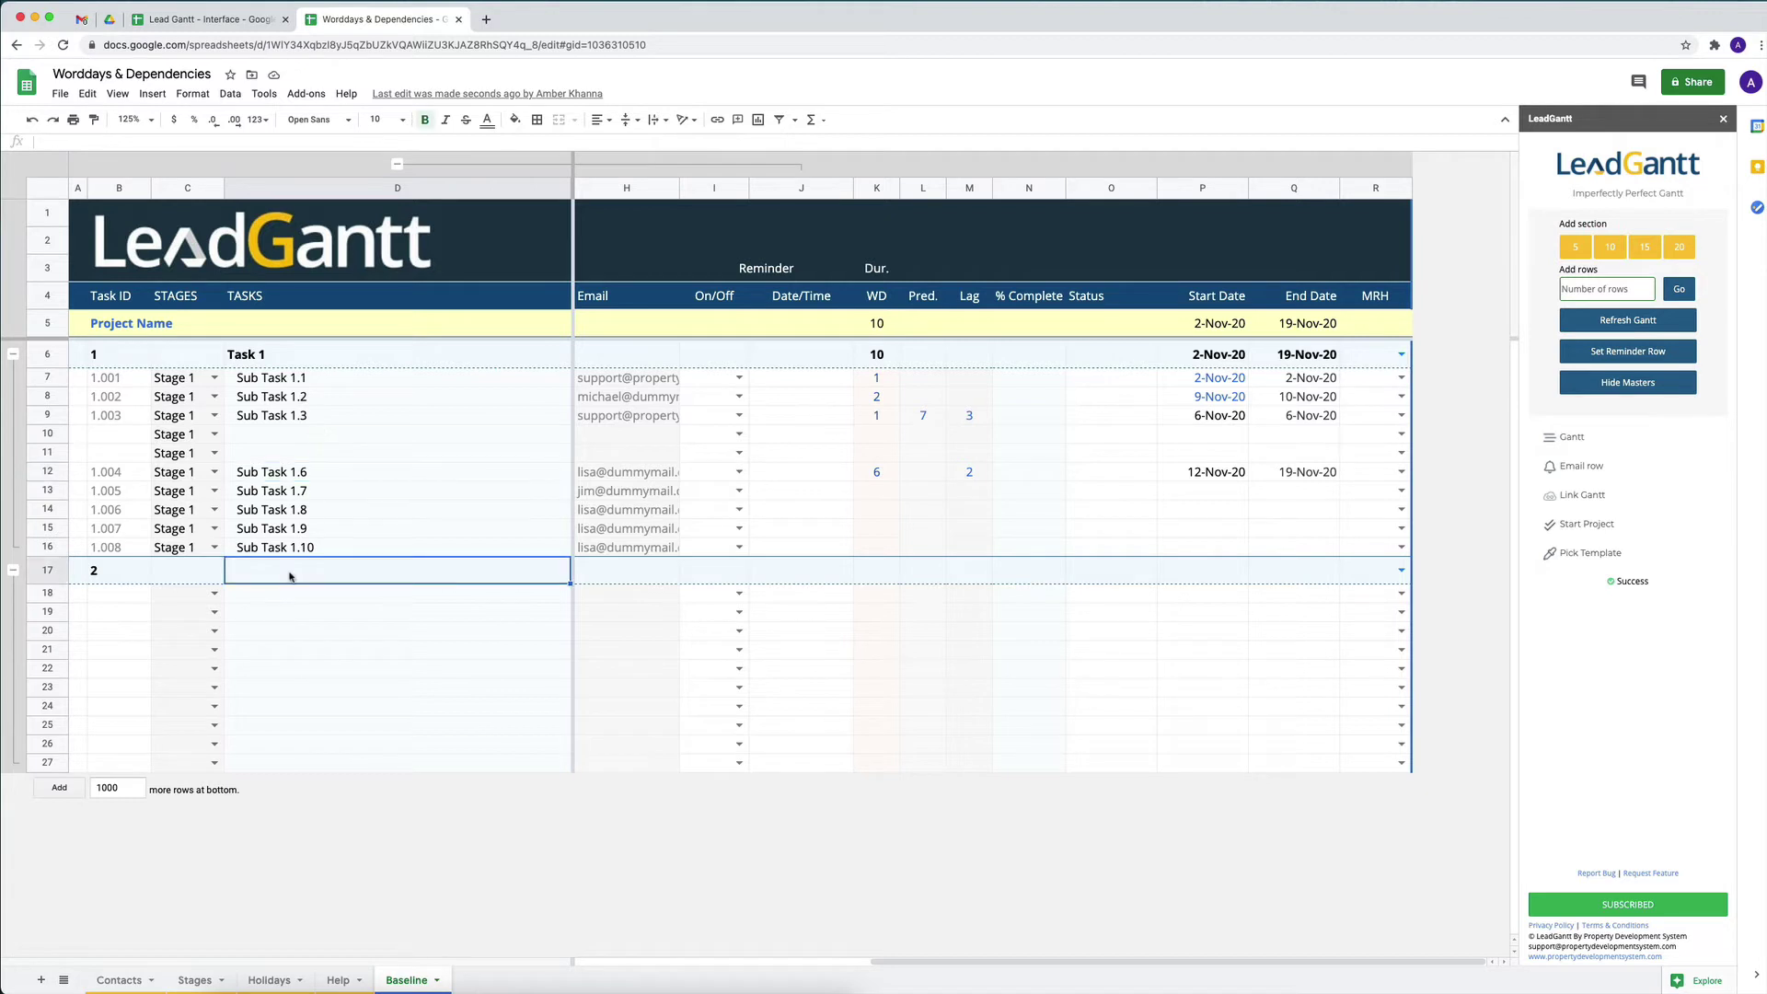
pyautogui.write('Task 2')
pyautogui.press('Return')
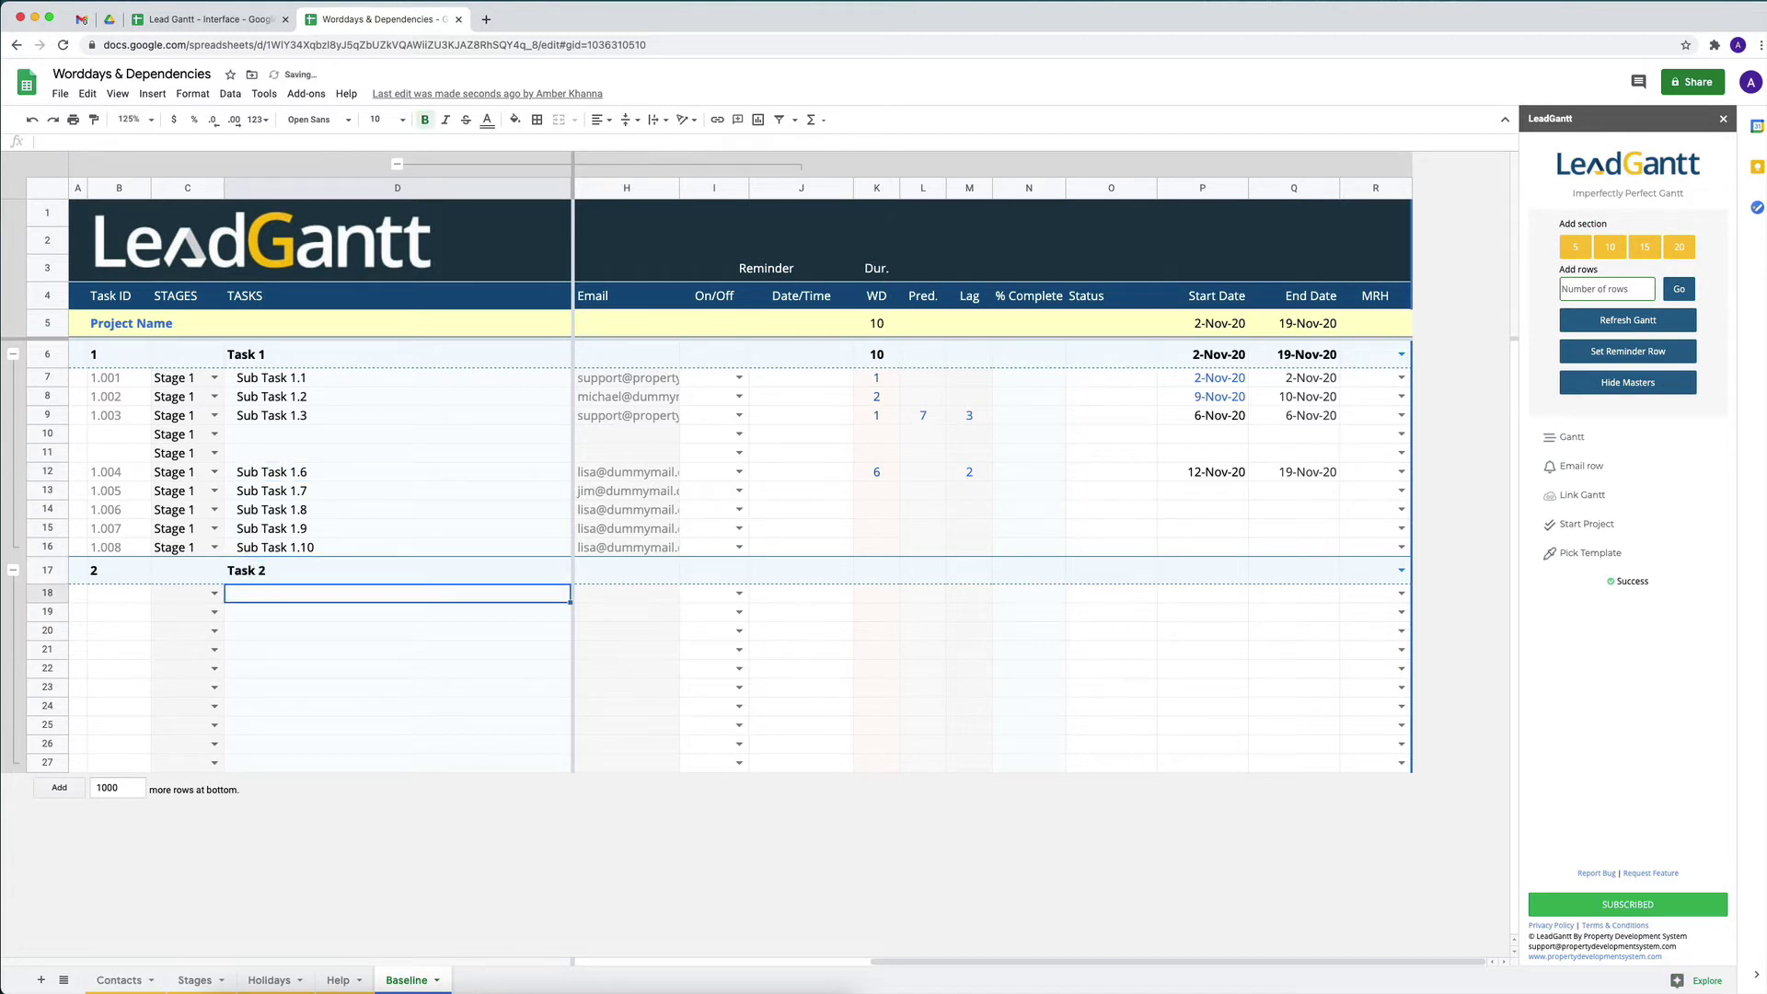
pyautogui.write('Sub Ta')
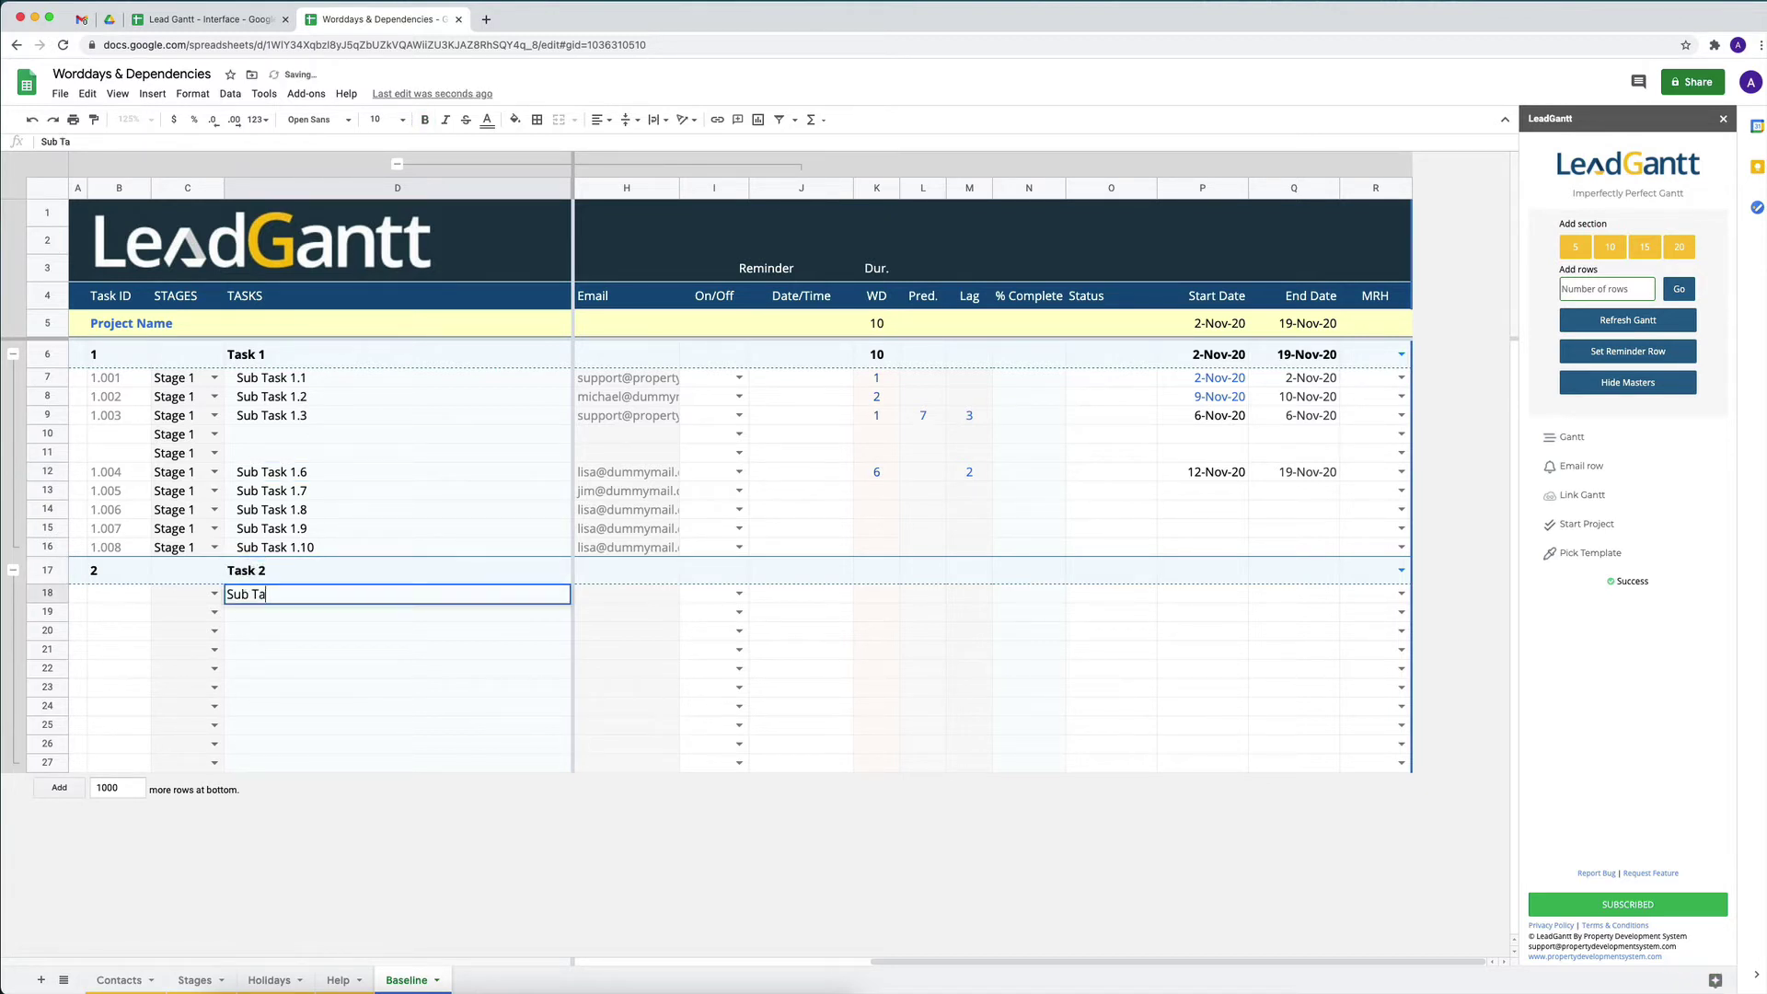
pyautogui.write('sk 2.1')
pyautogui.press('Return')
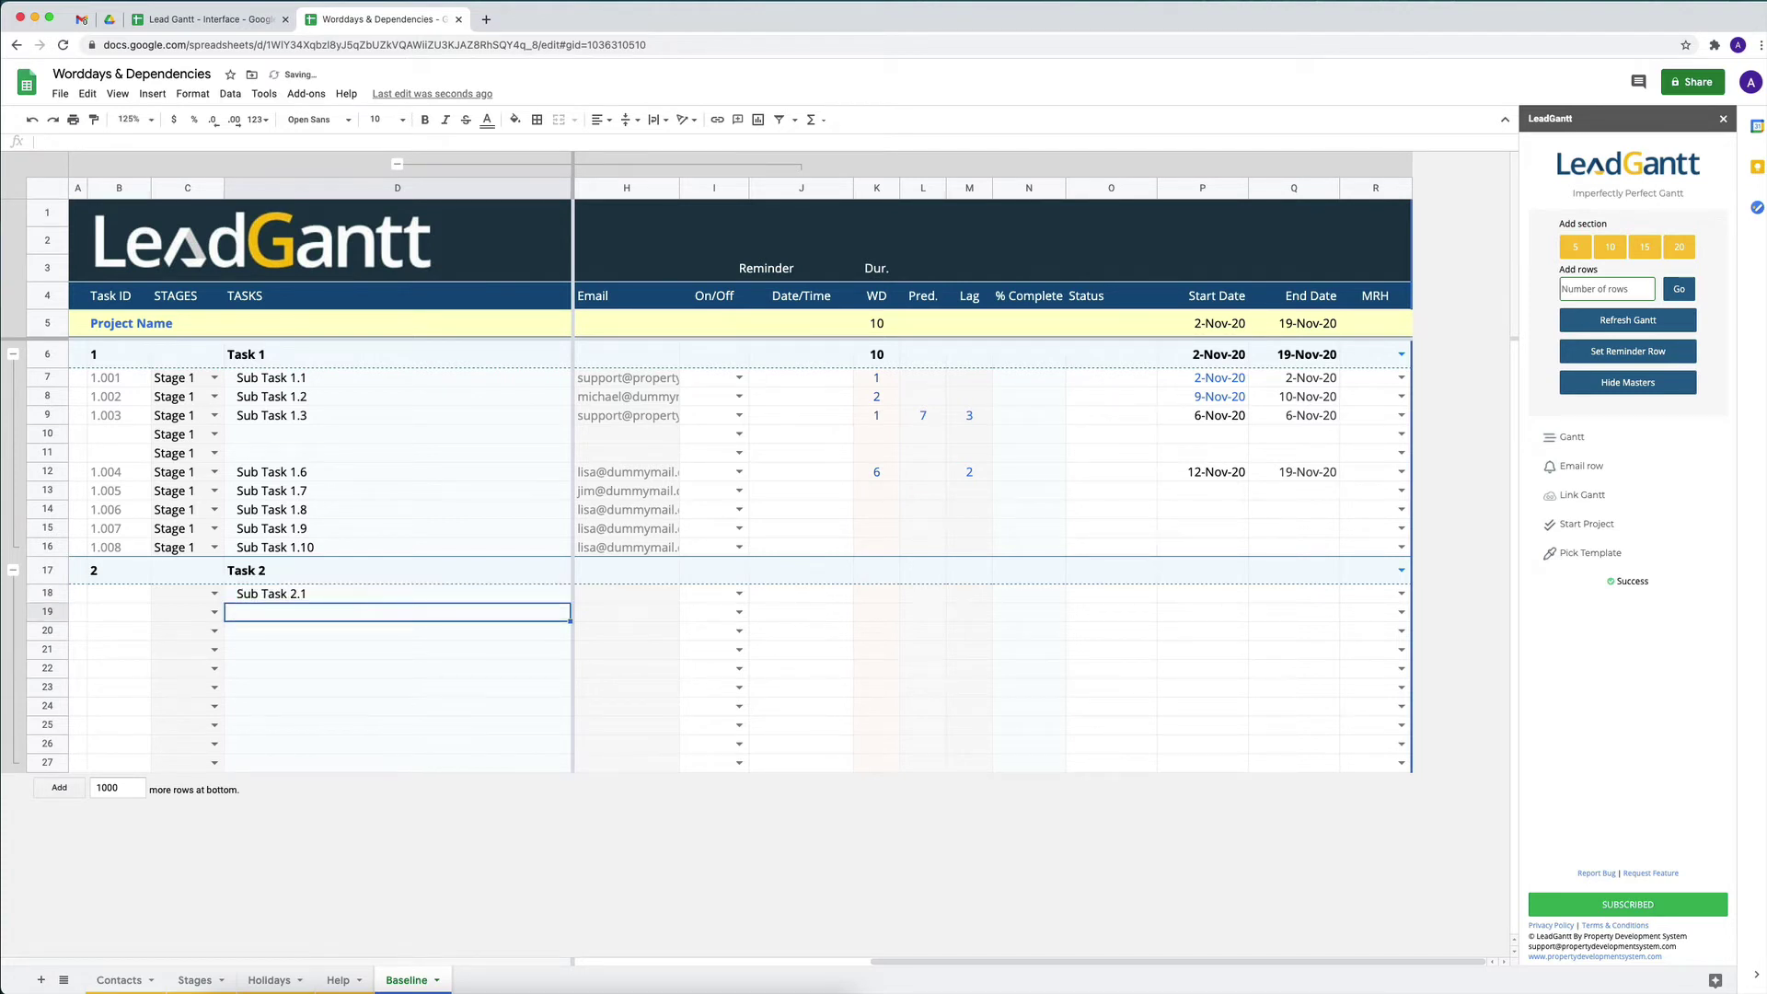
# Fill the name Sub Task 2.1 down from row 18 through row 23
pyautogui.press('Up')
pyautogui.hotkey('shift', 'Down')
pyautogui.hotkey('shift', 'Down')
pyautogui.hotkey('shift', 'Down')
pyautogui.hotkey('shift', 'Down')
pyautogui.hotkey('shift', 'Down')
pyautogui.hotkey('ctrl', 'd')
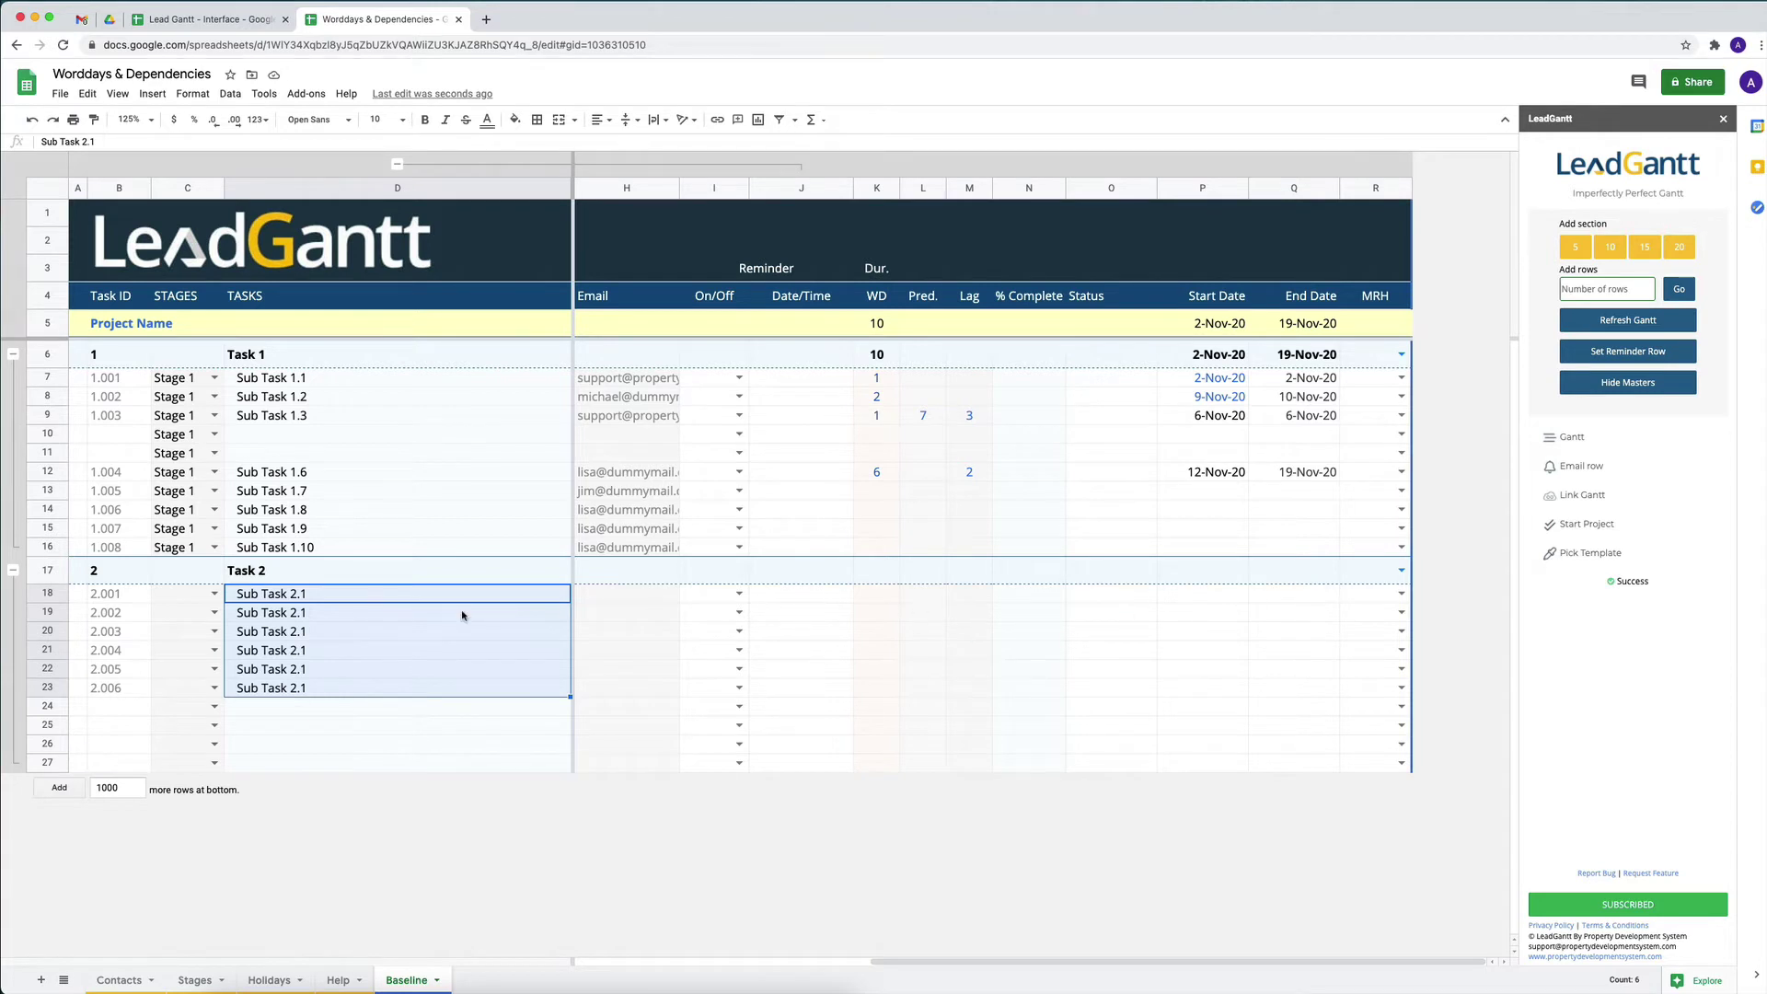
# Set the duration of the sub task in row 18 to 2 workdays and Sub Task 1.8 to 5 workdays
pyautogui.click(875, 596)
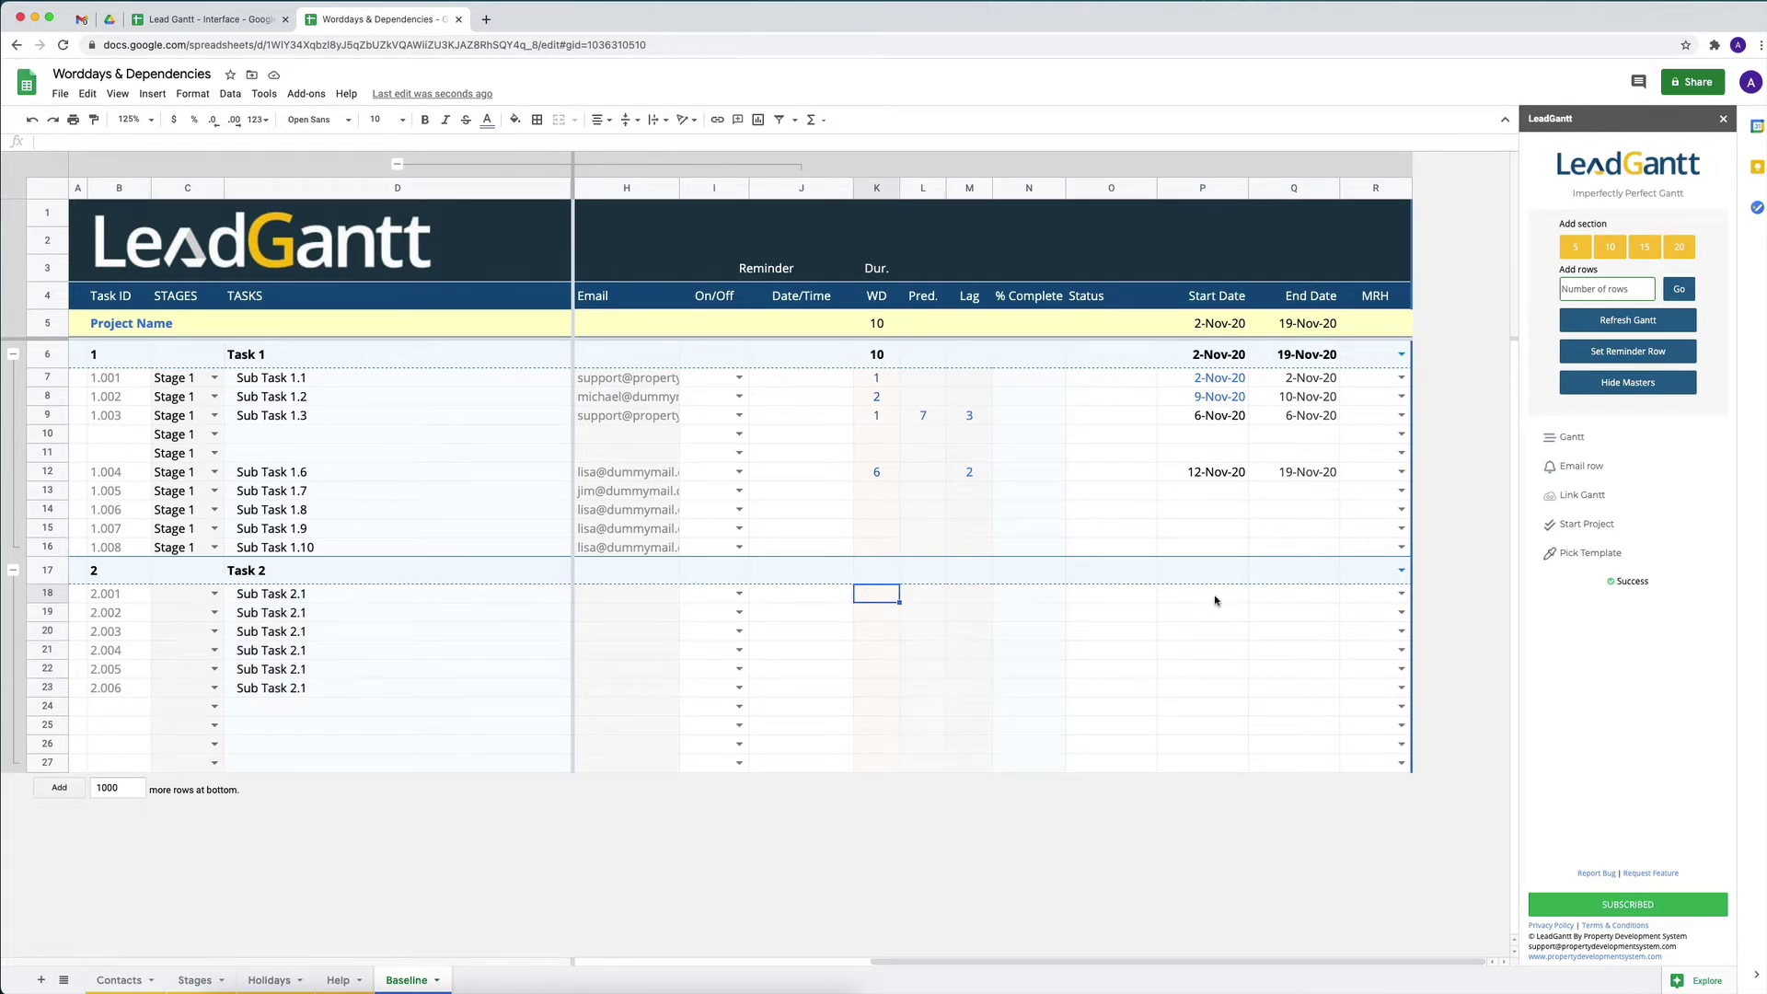
pyautogui.write('2')
pyautogui.press('Return')
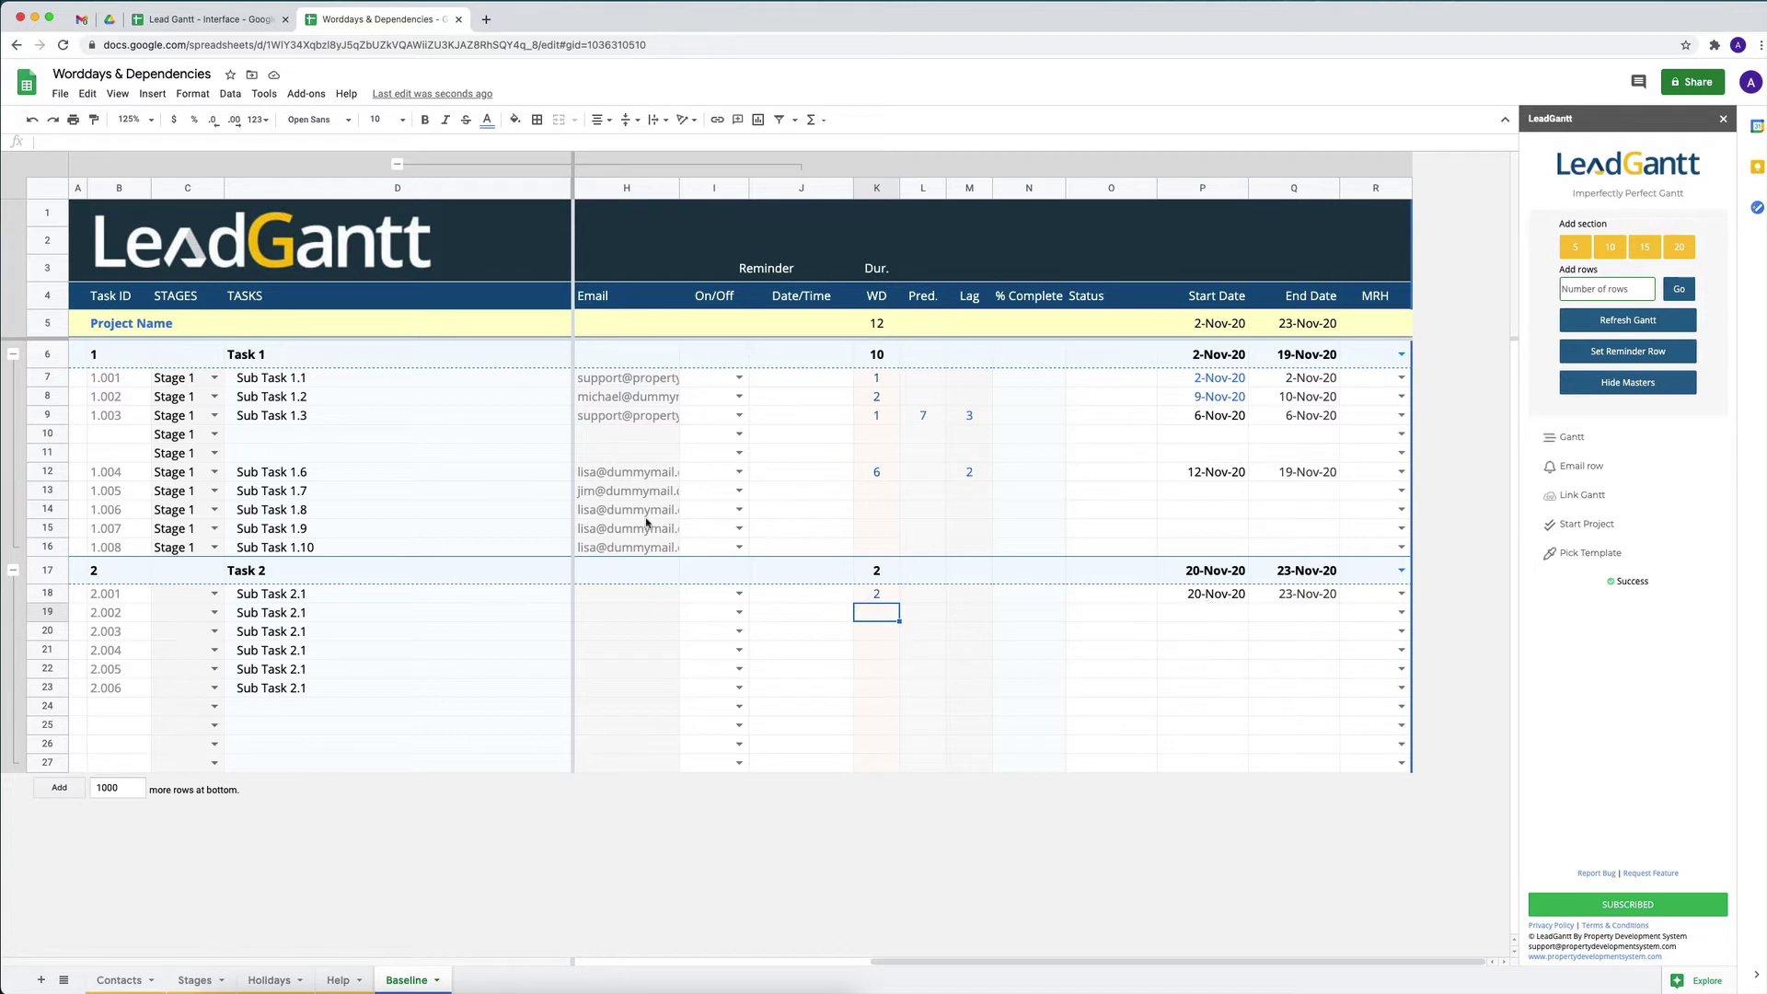
pyautogui.click(875, 510)
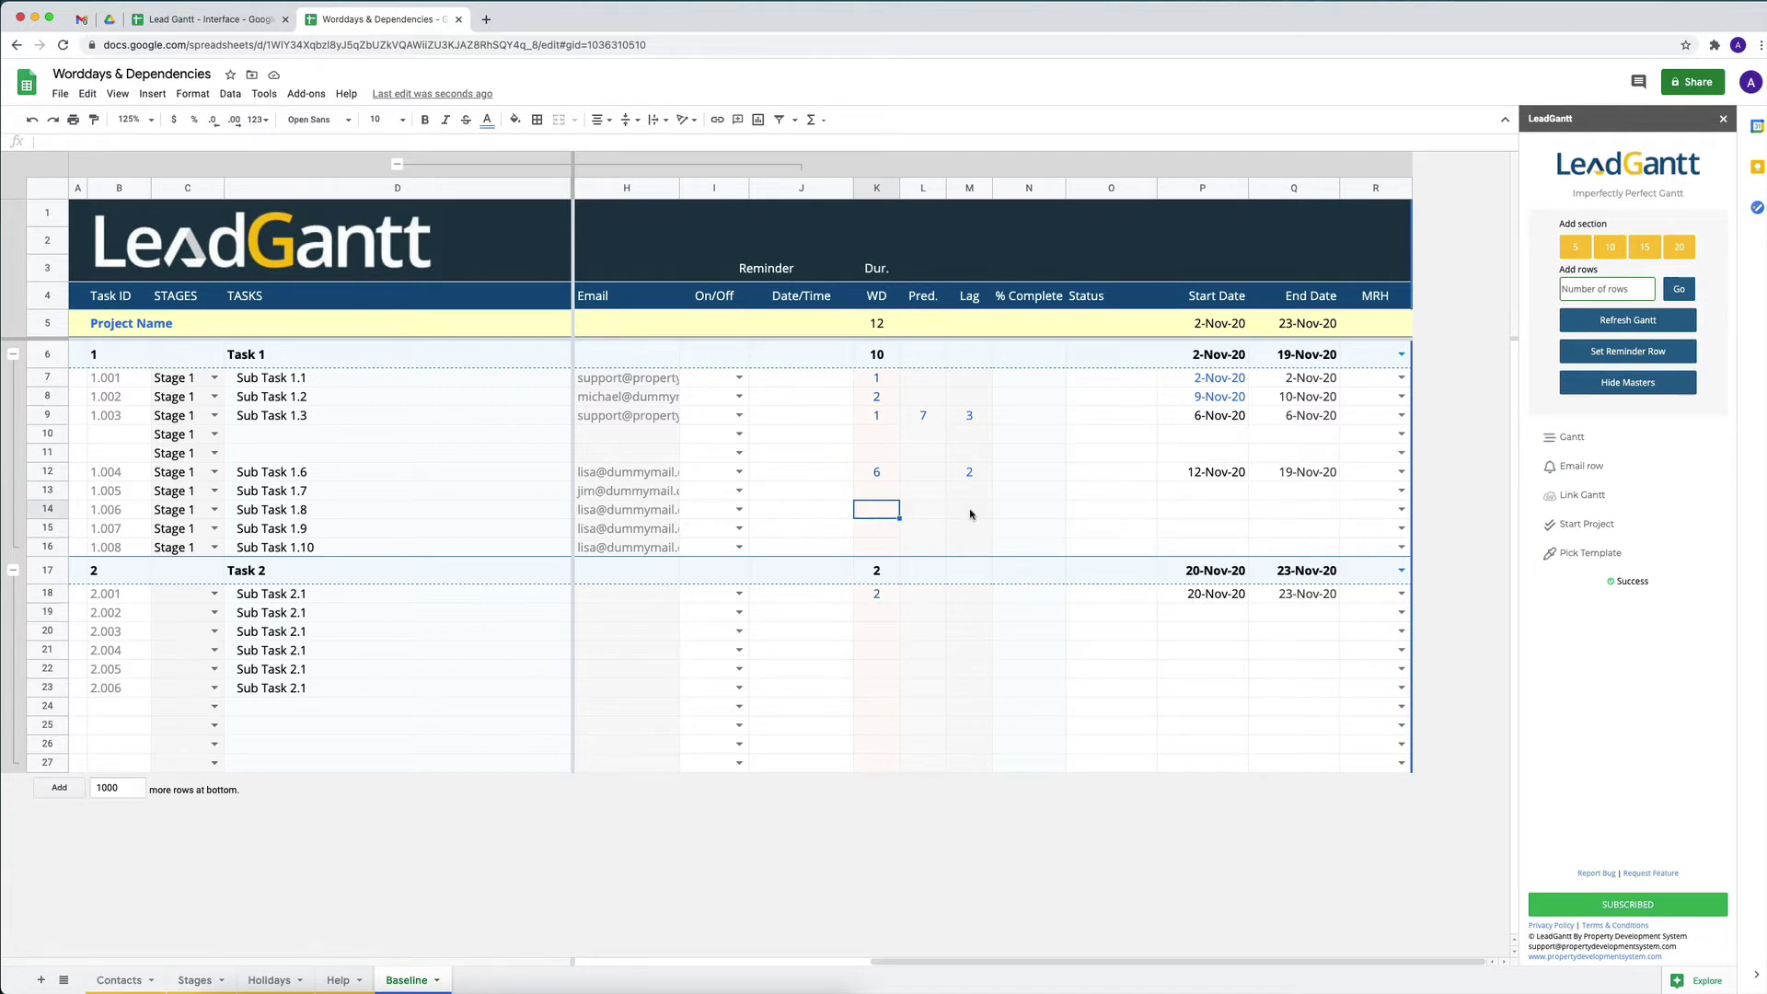
pyautogui.write('5')
pyautogui.press('Return')
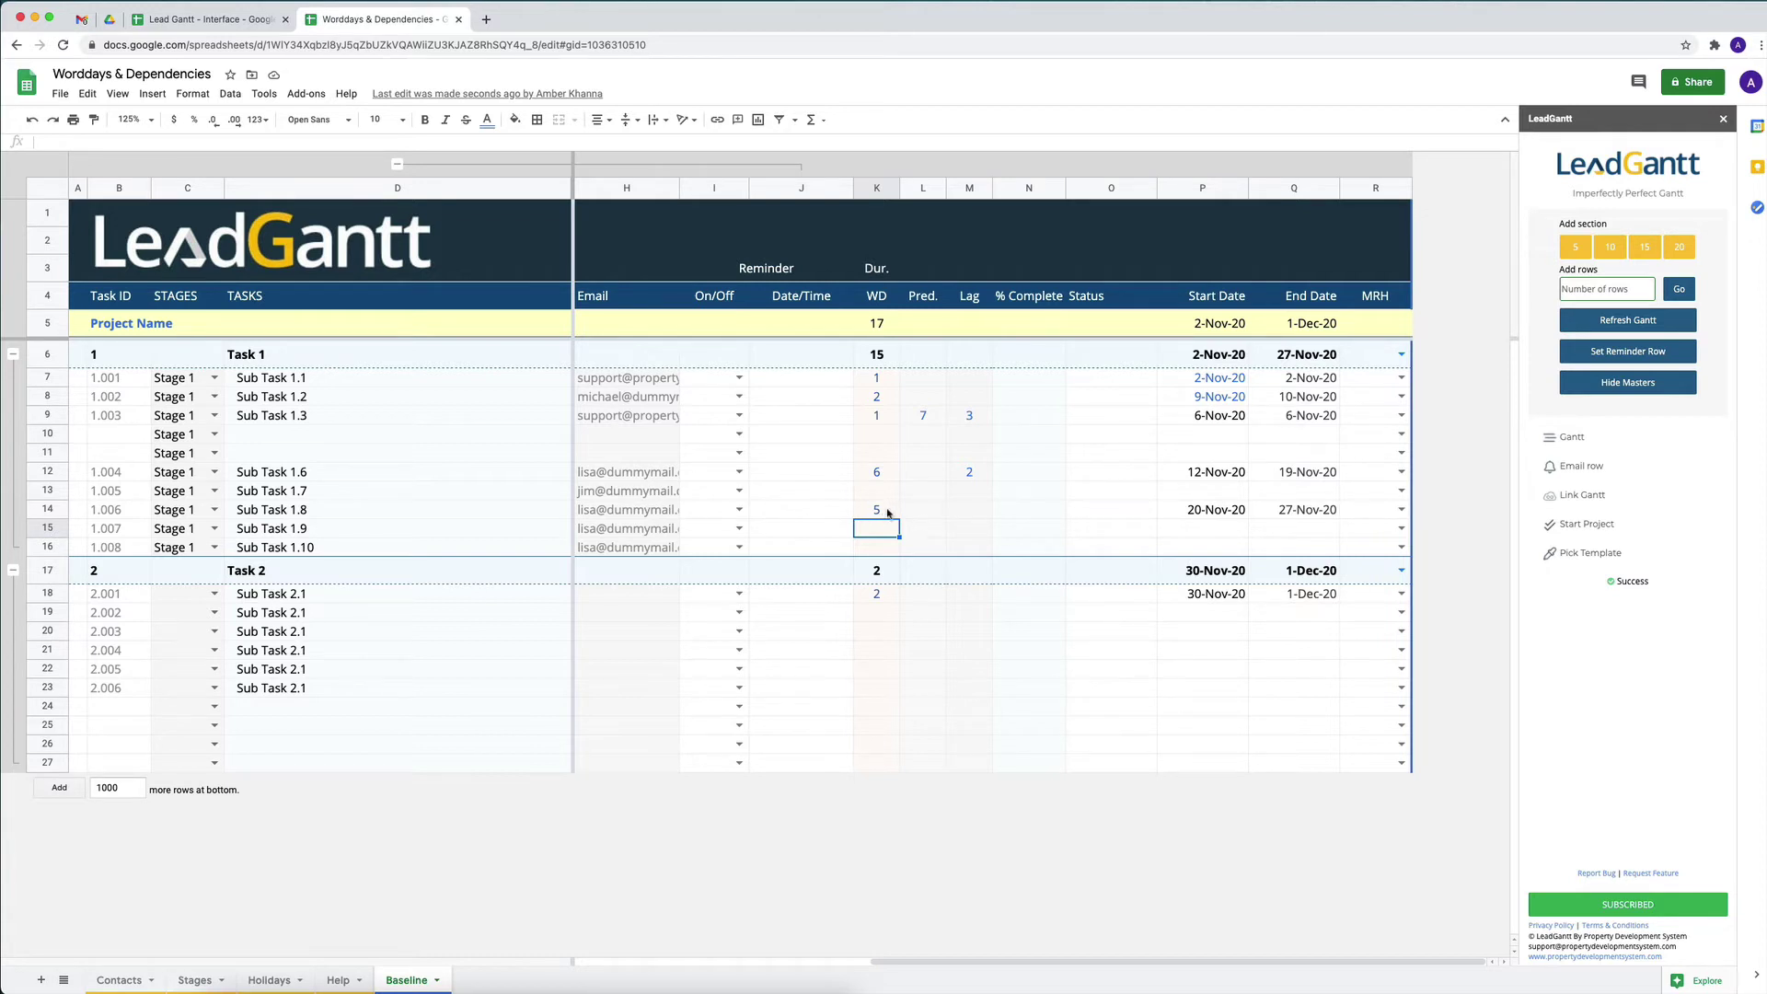
# Try predecessors 14 and 18 for Sub Task 1.8 in row 14, then clear its predecessor
pyautogui.click(48, 509)
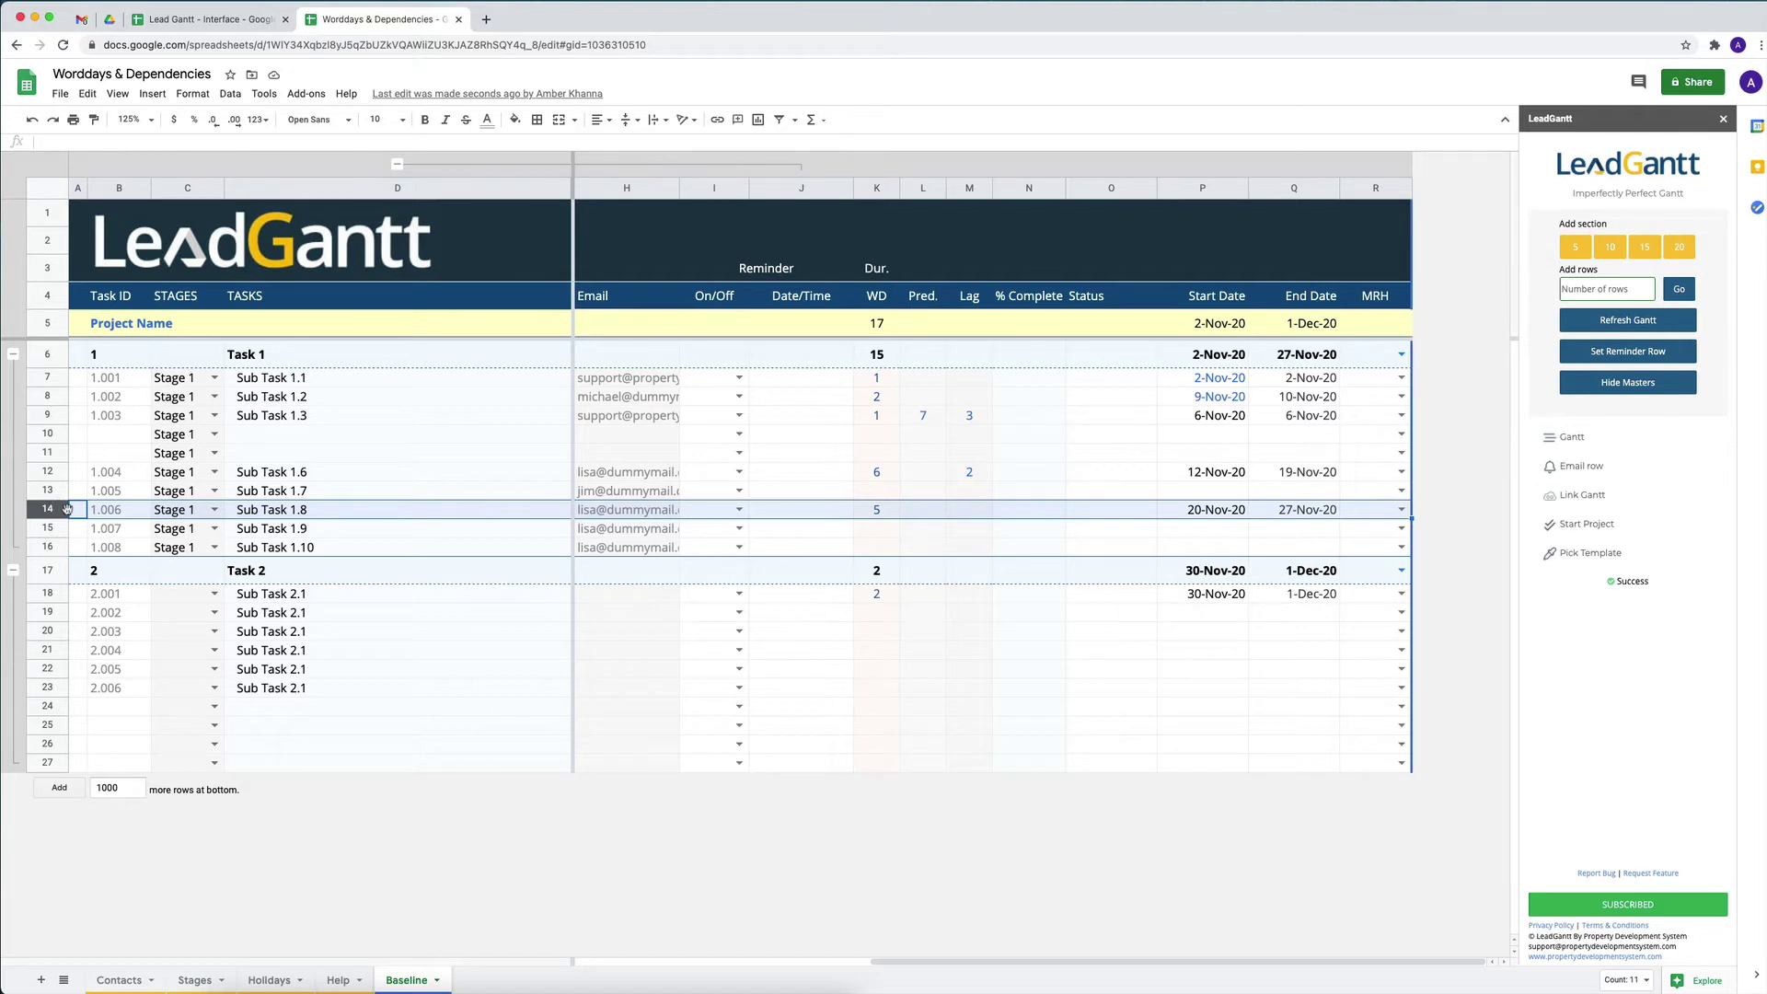
pyautogui.click(922, 512)
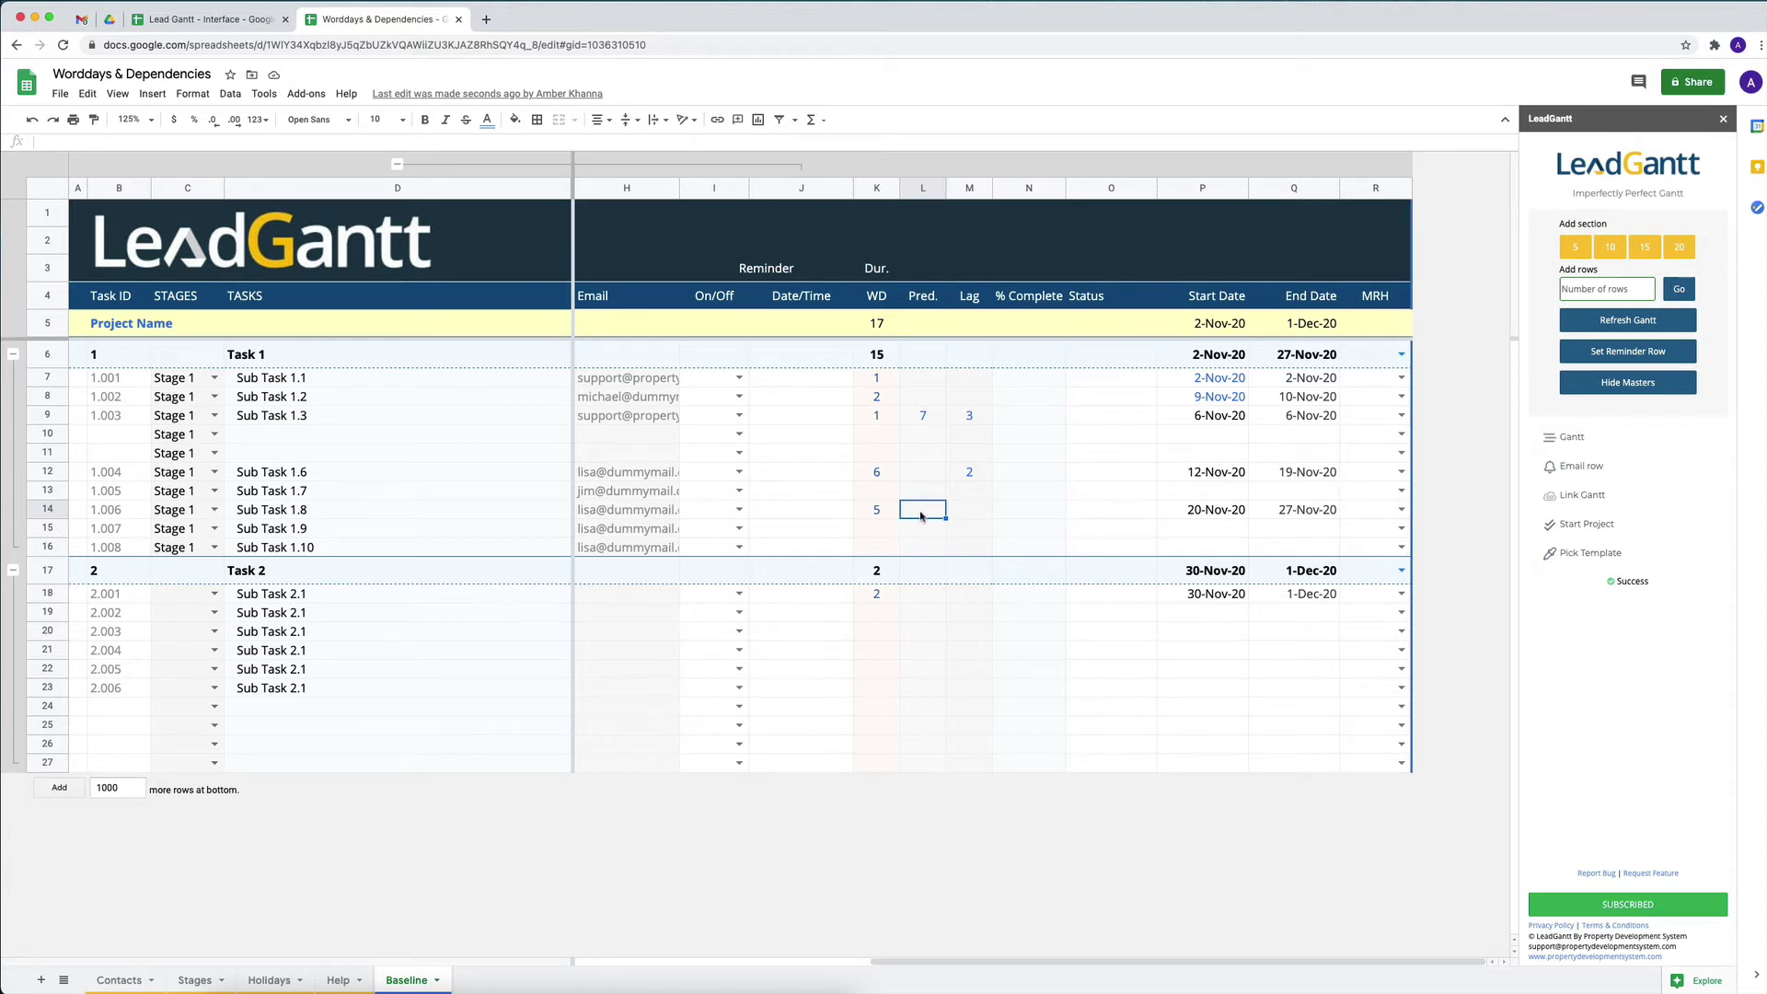
pyautogui.write('14')
pyautogui.press('Return')
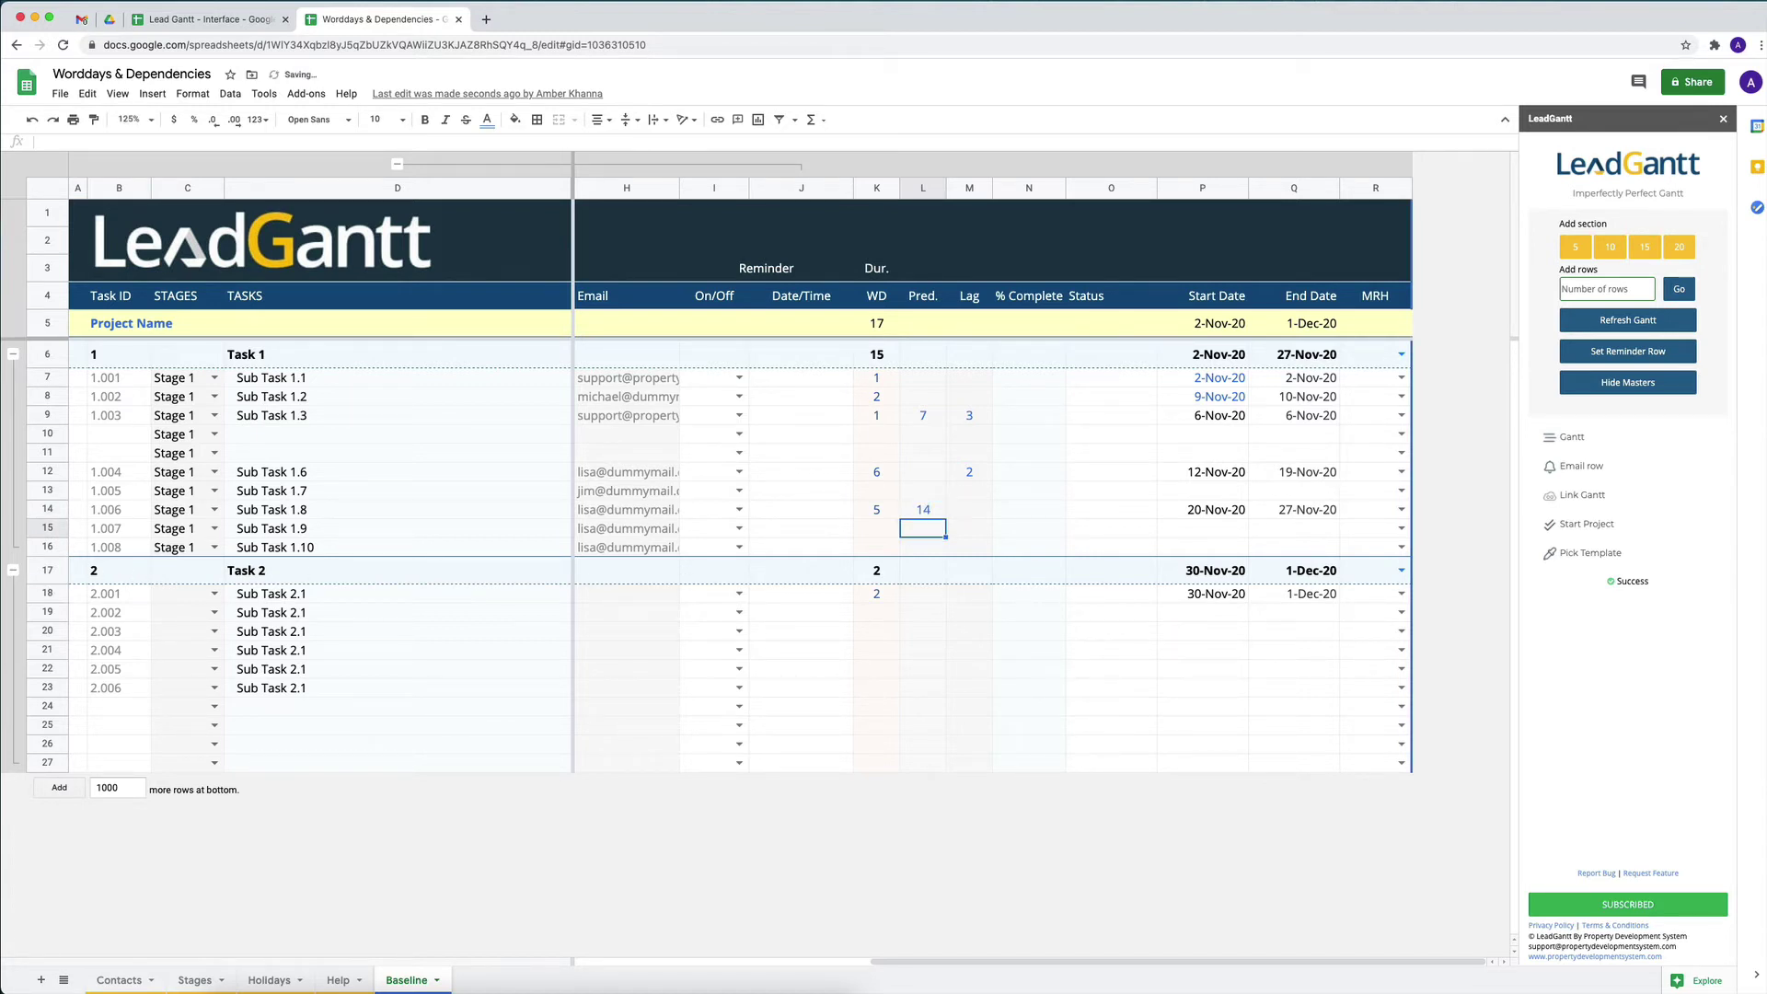
pyautogui.click(928, 512)
pyautogui.write('18')
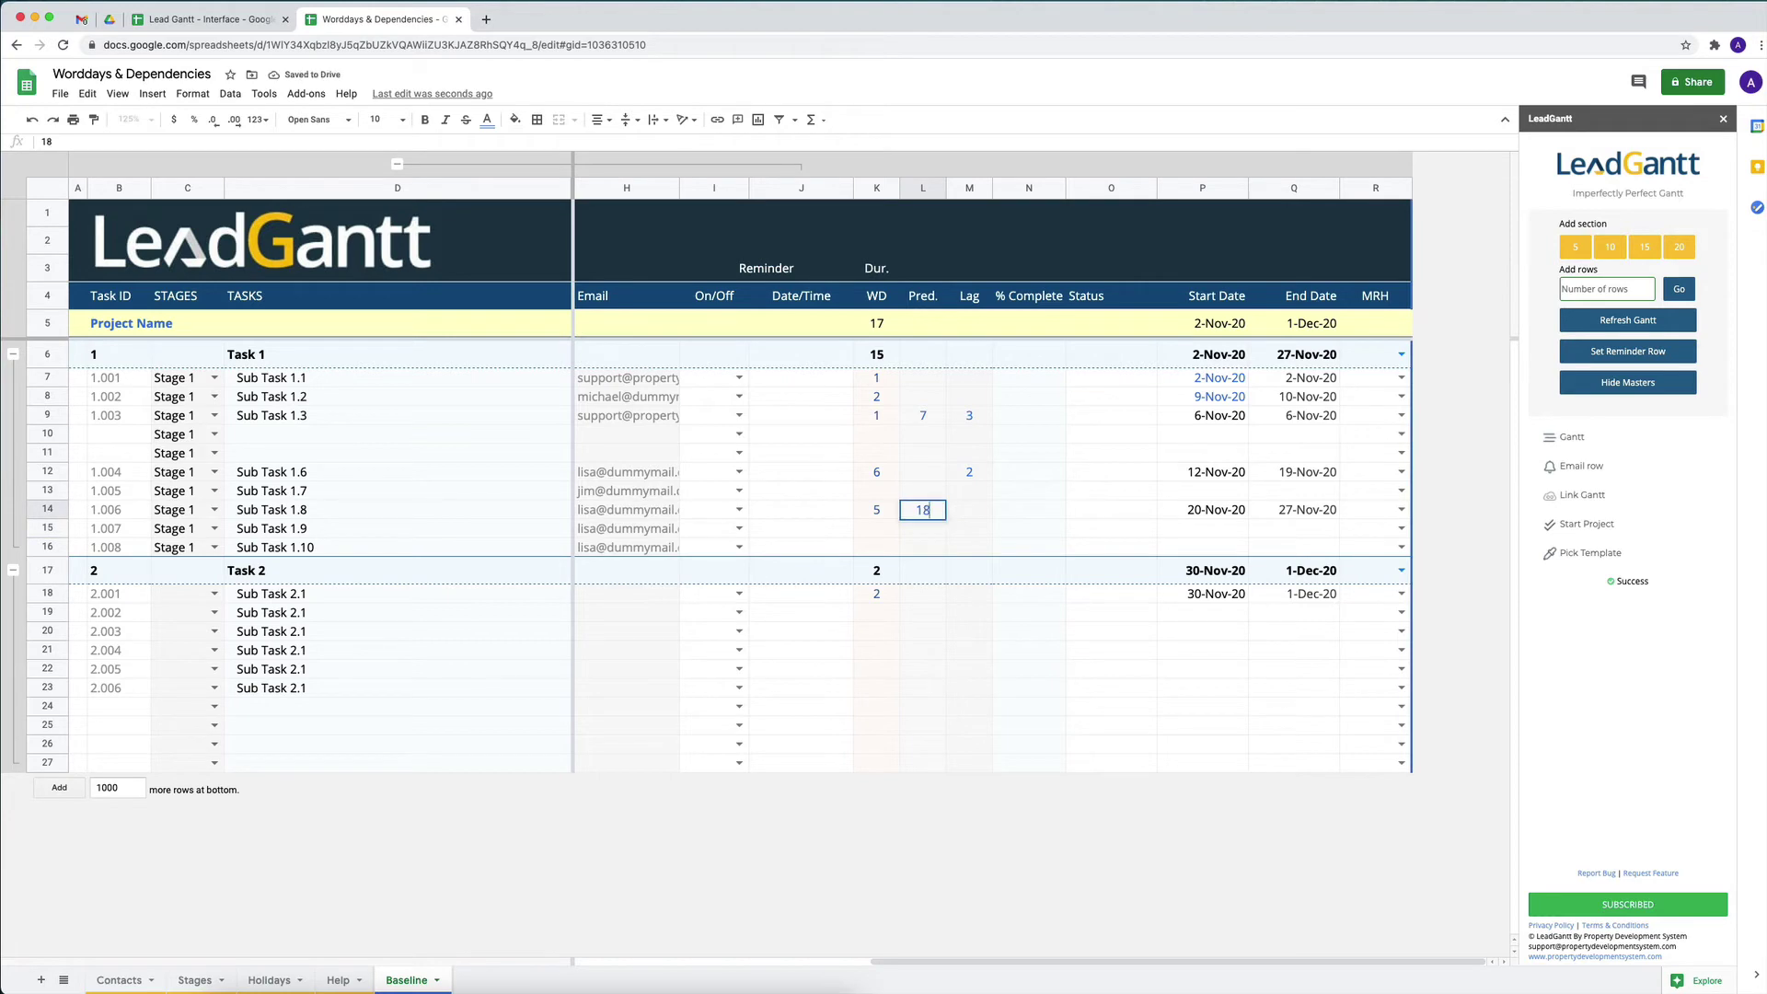
pyautogui.press('Return')
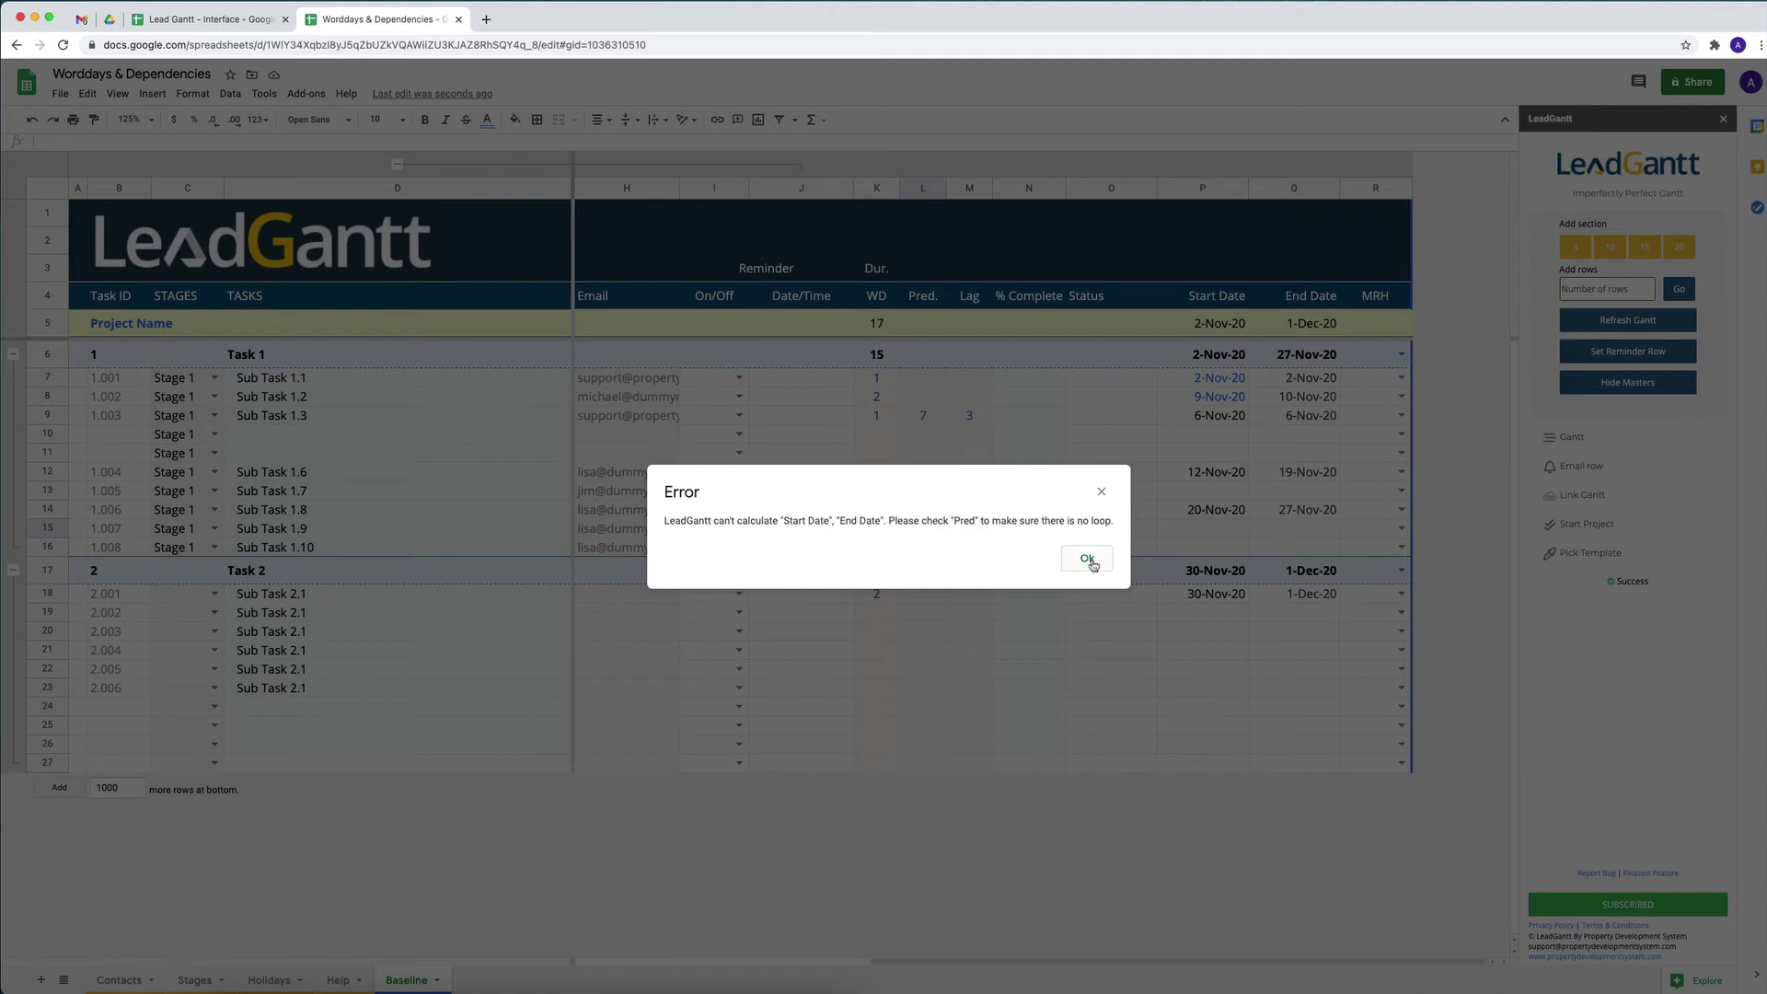
pyautogui.click(1101, 491)
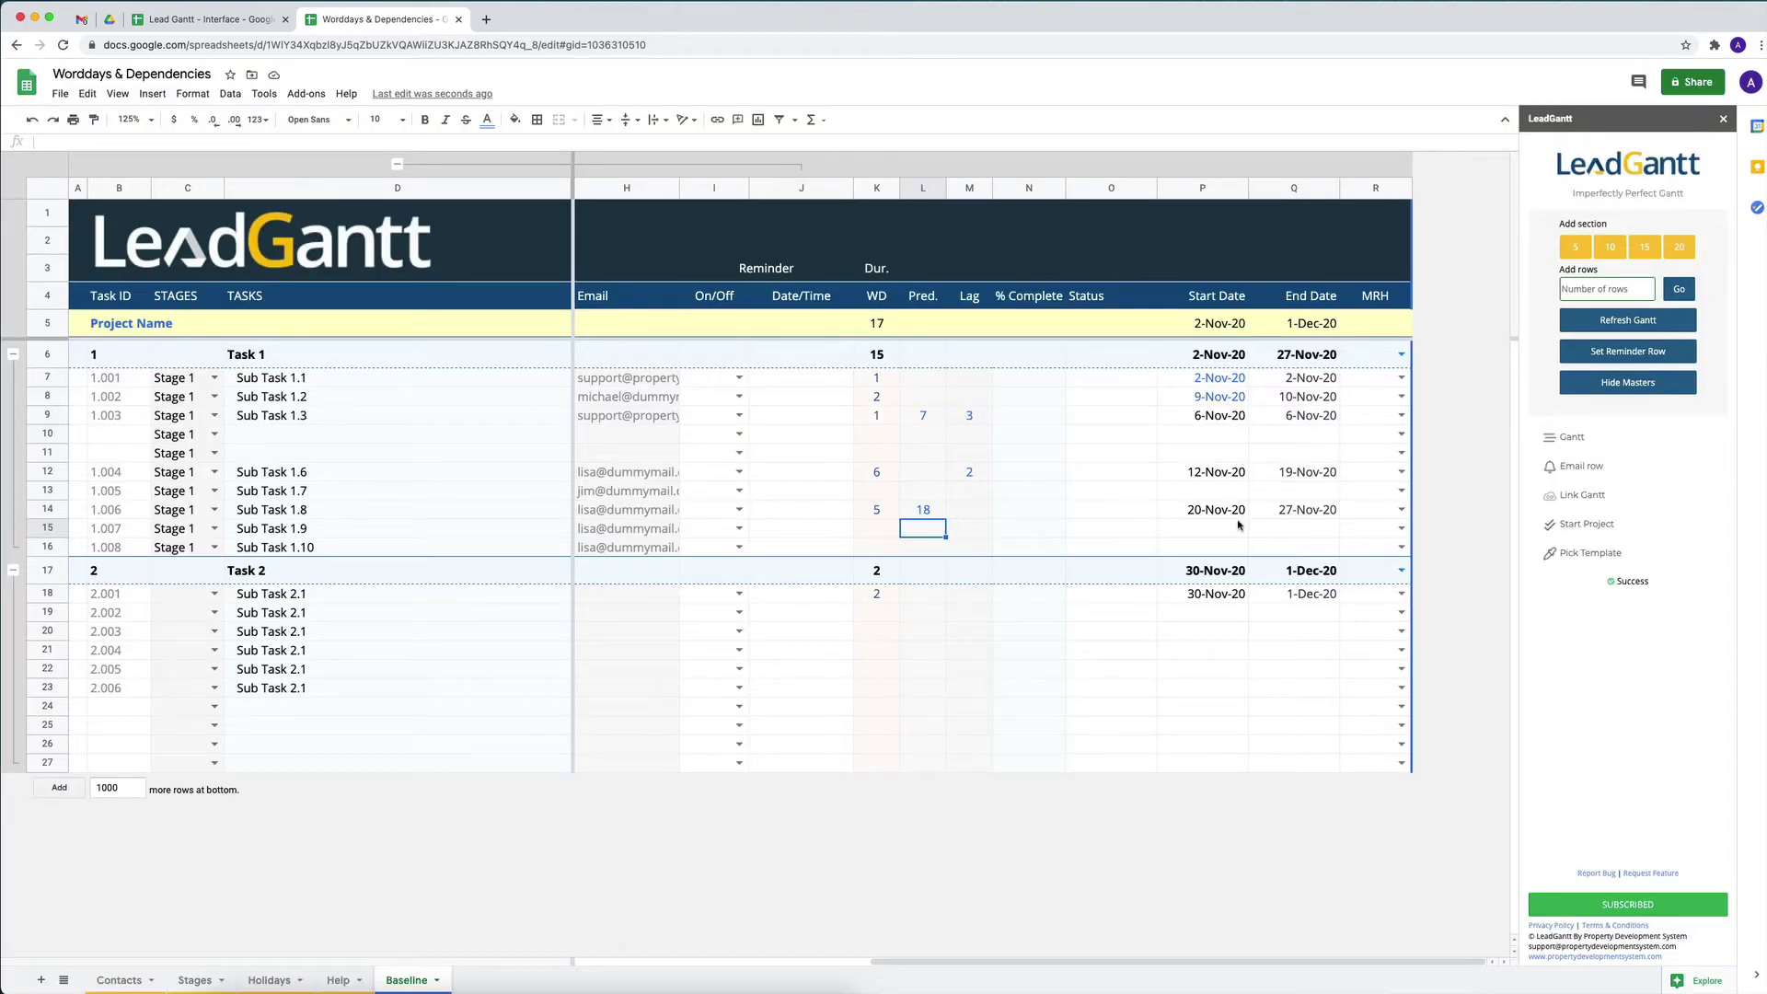
pyautogui.click(923, 510)
pyautogui.press('Delete')
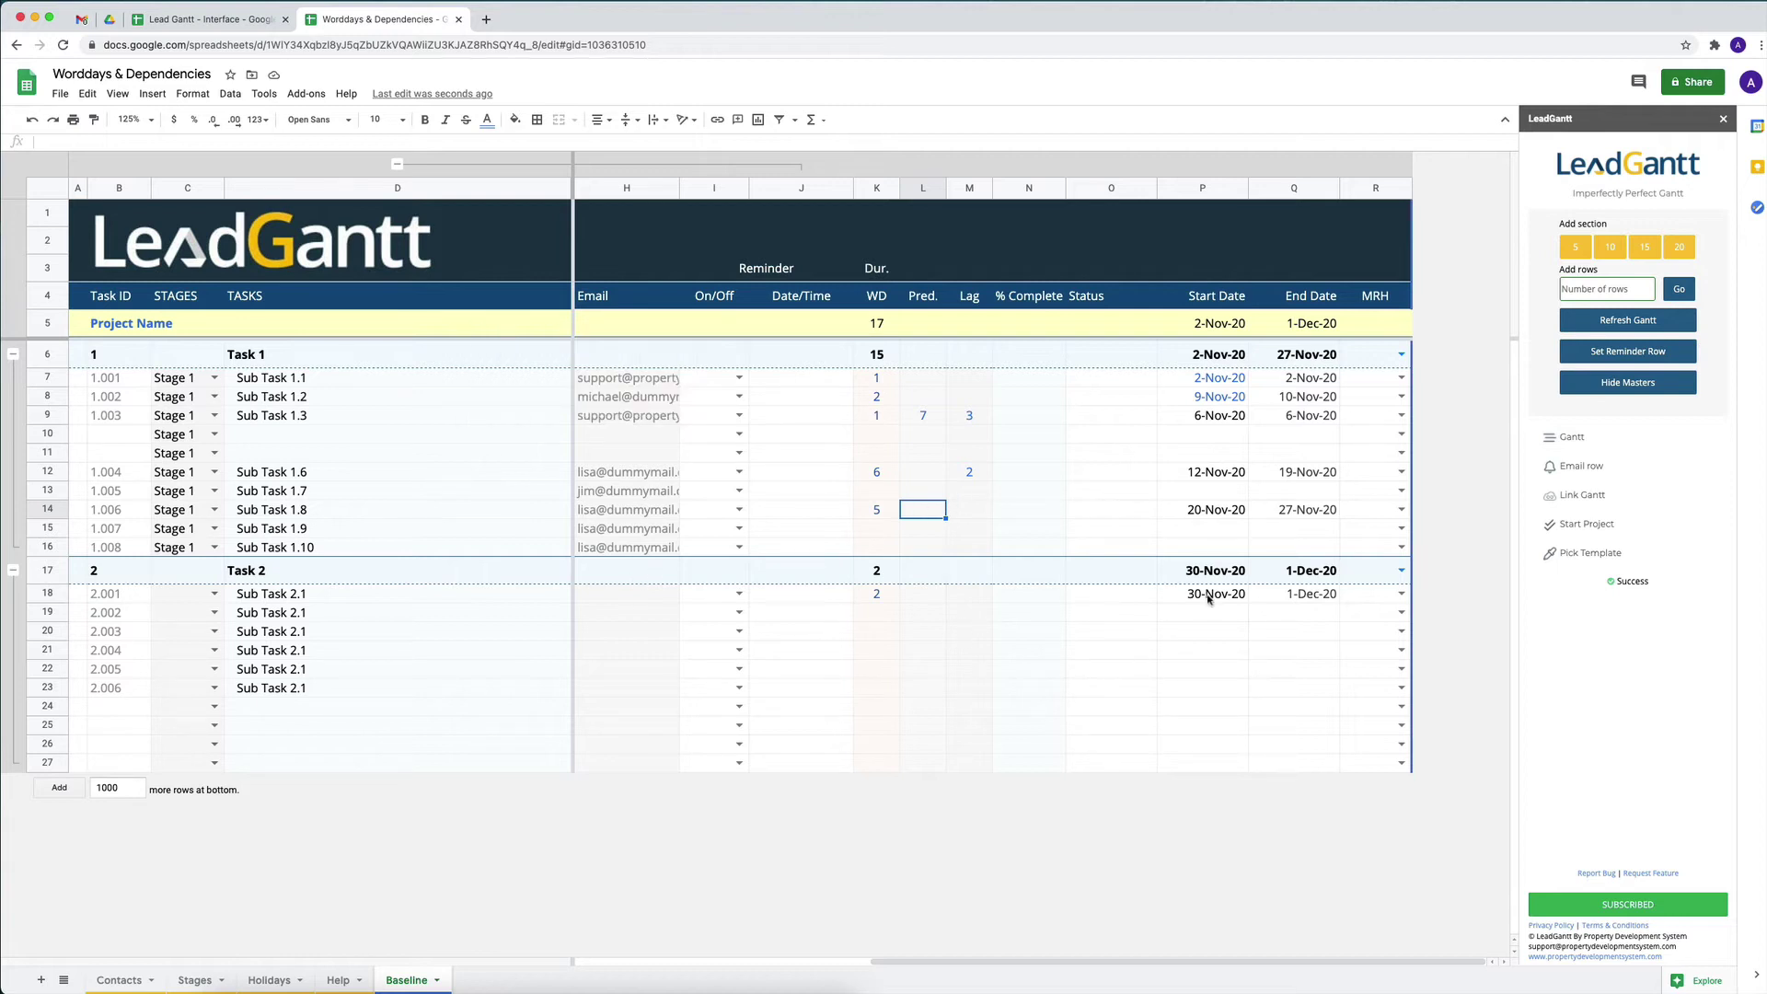
# Make the Task 2 sub task in row 18 depend on row 9 as its predecessor
pyautogui.click(876, 598)
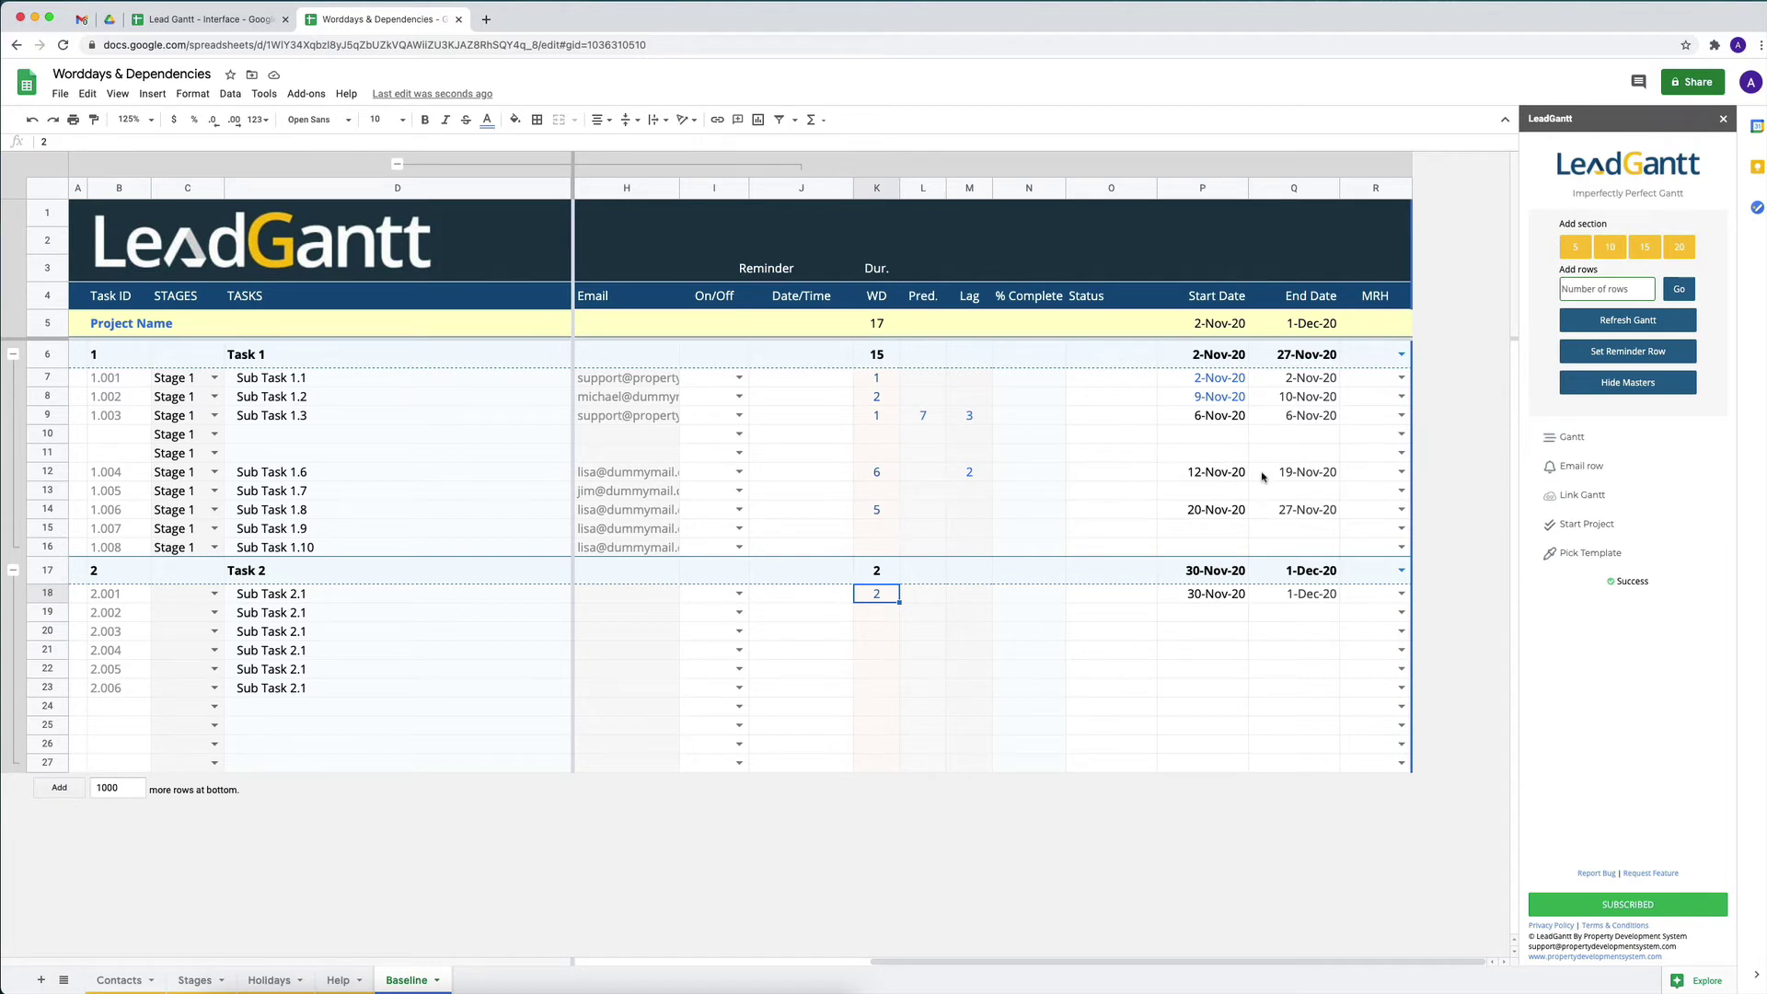
pyautogui.click(48, 415)
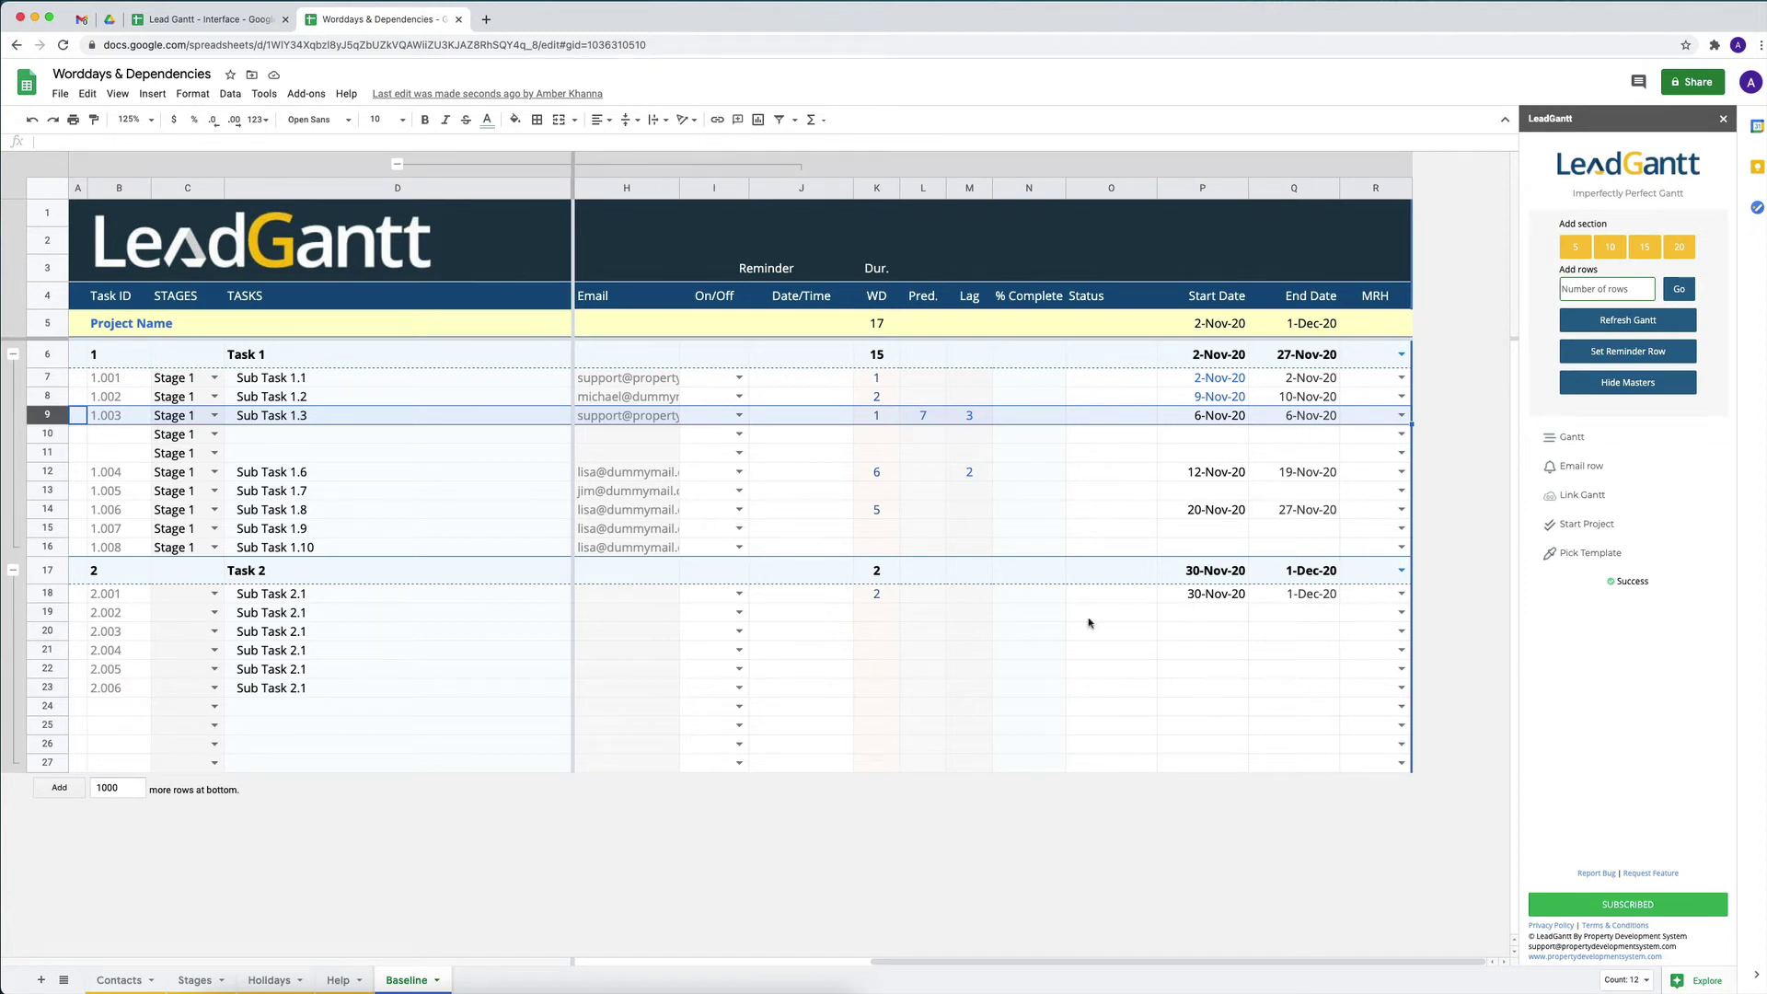
pyautogui.click(929, 600)
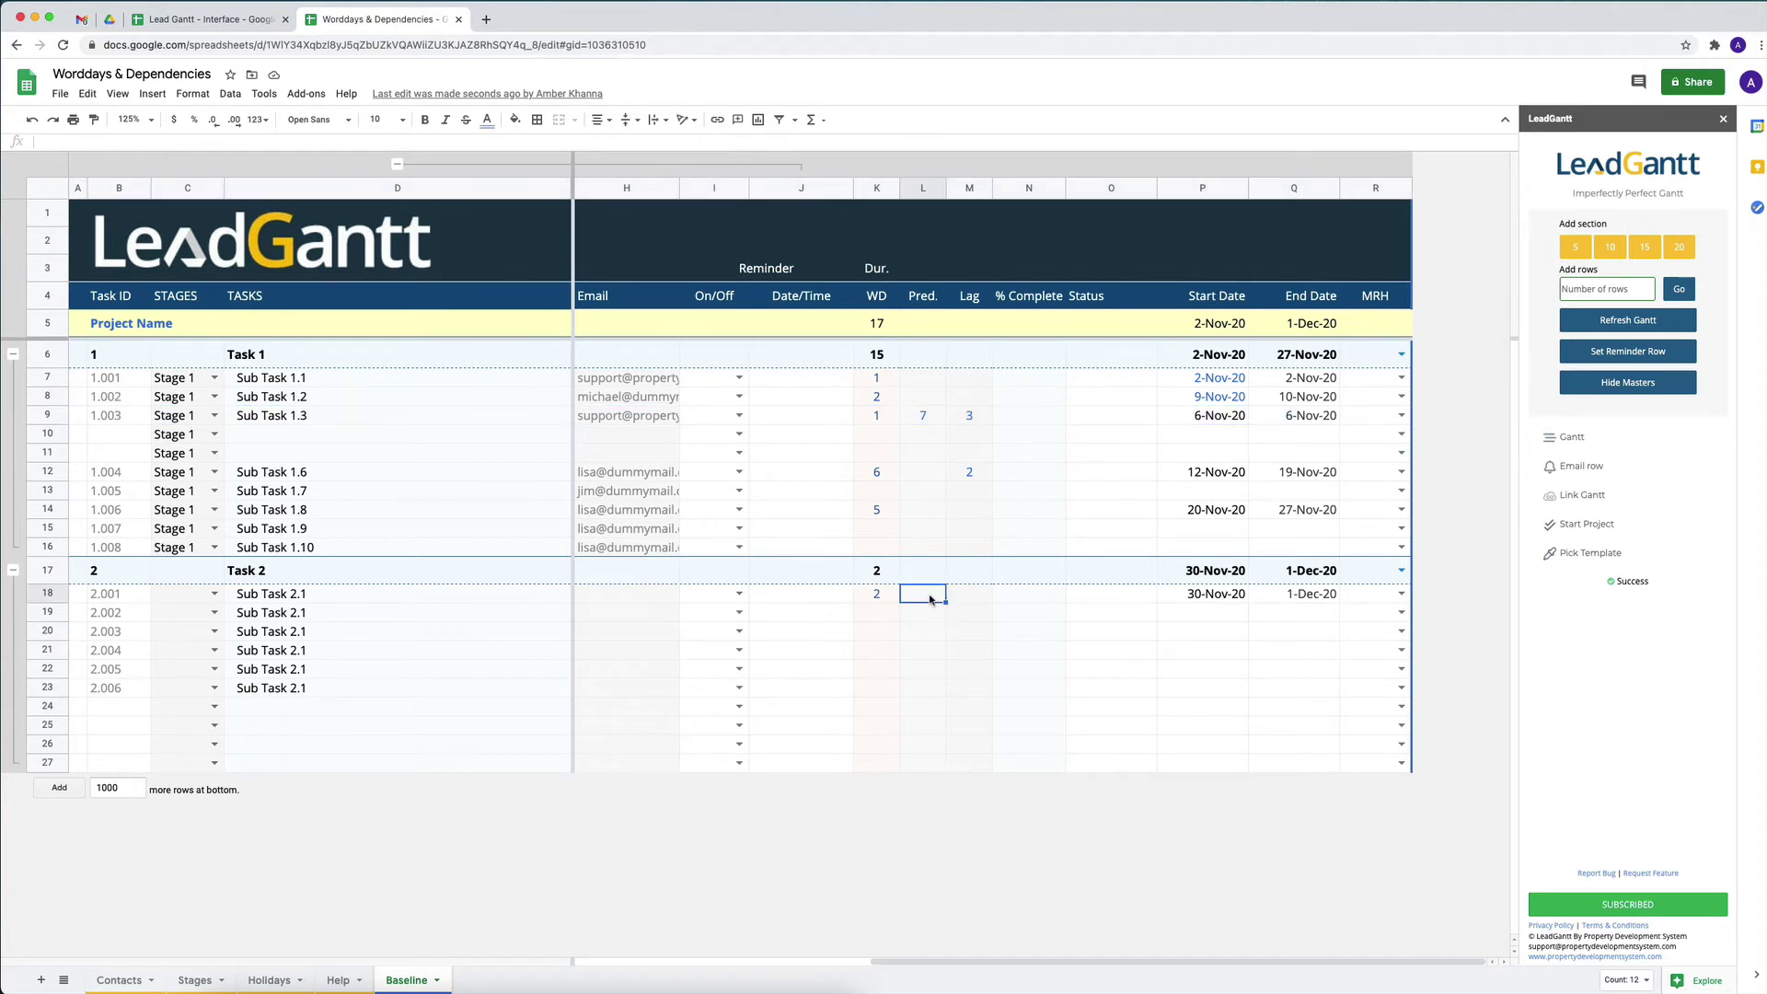
pyautogui.write('9')
pyautogui.press('Return')
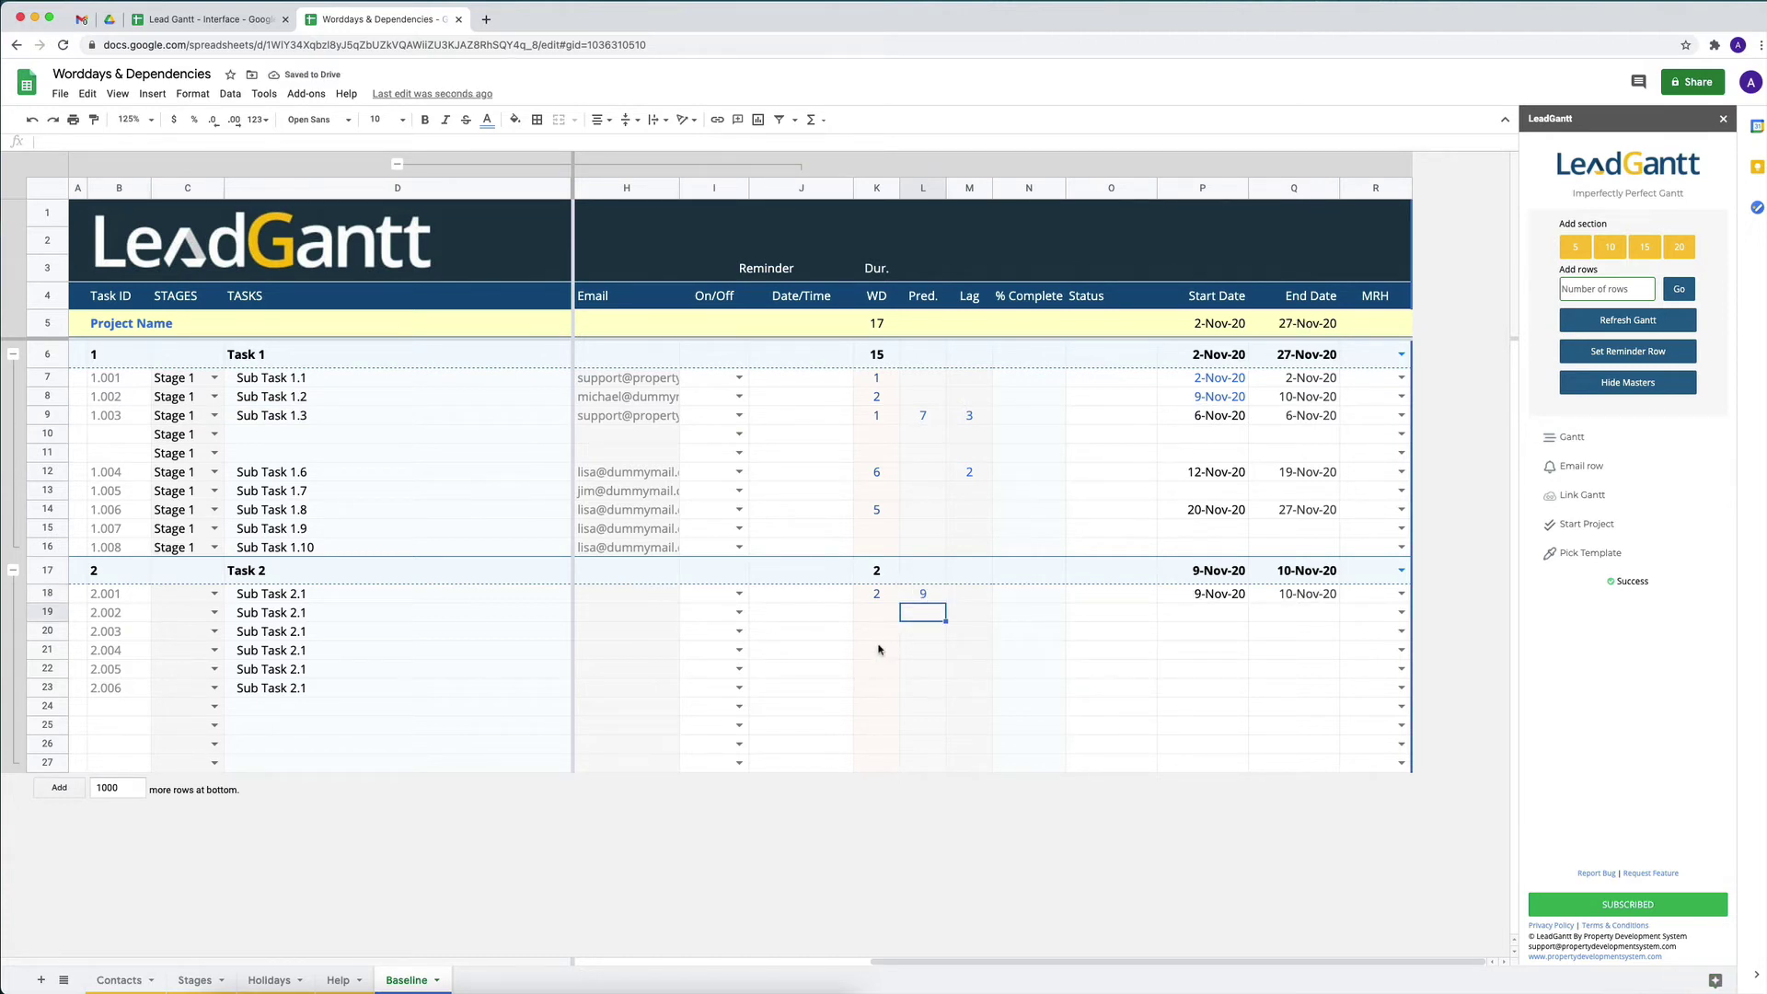
# Set the duration of the sub task in row 19 to 1 workday and review its row
pyautogui.click(867, 620)
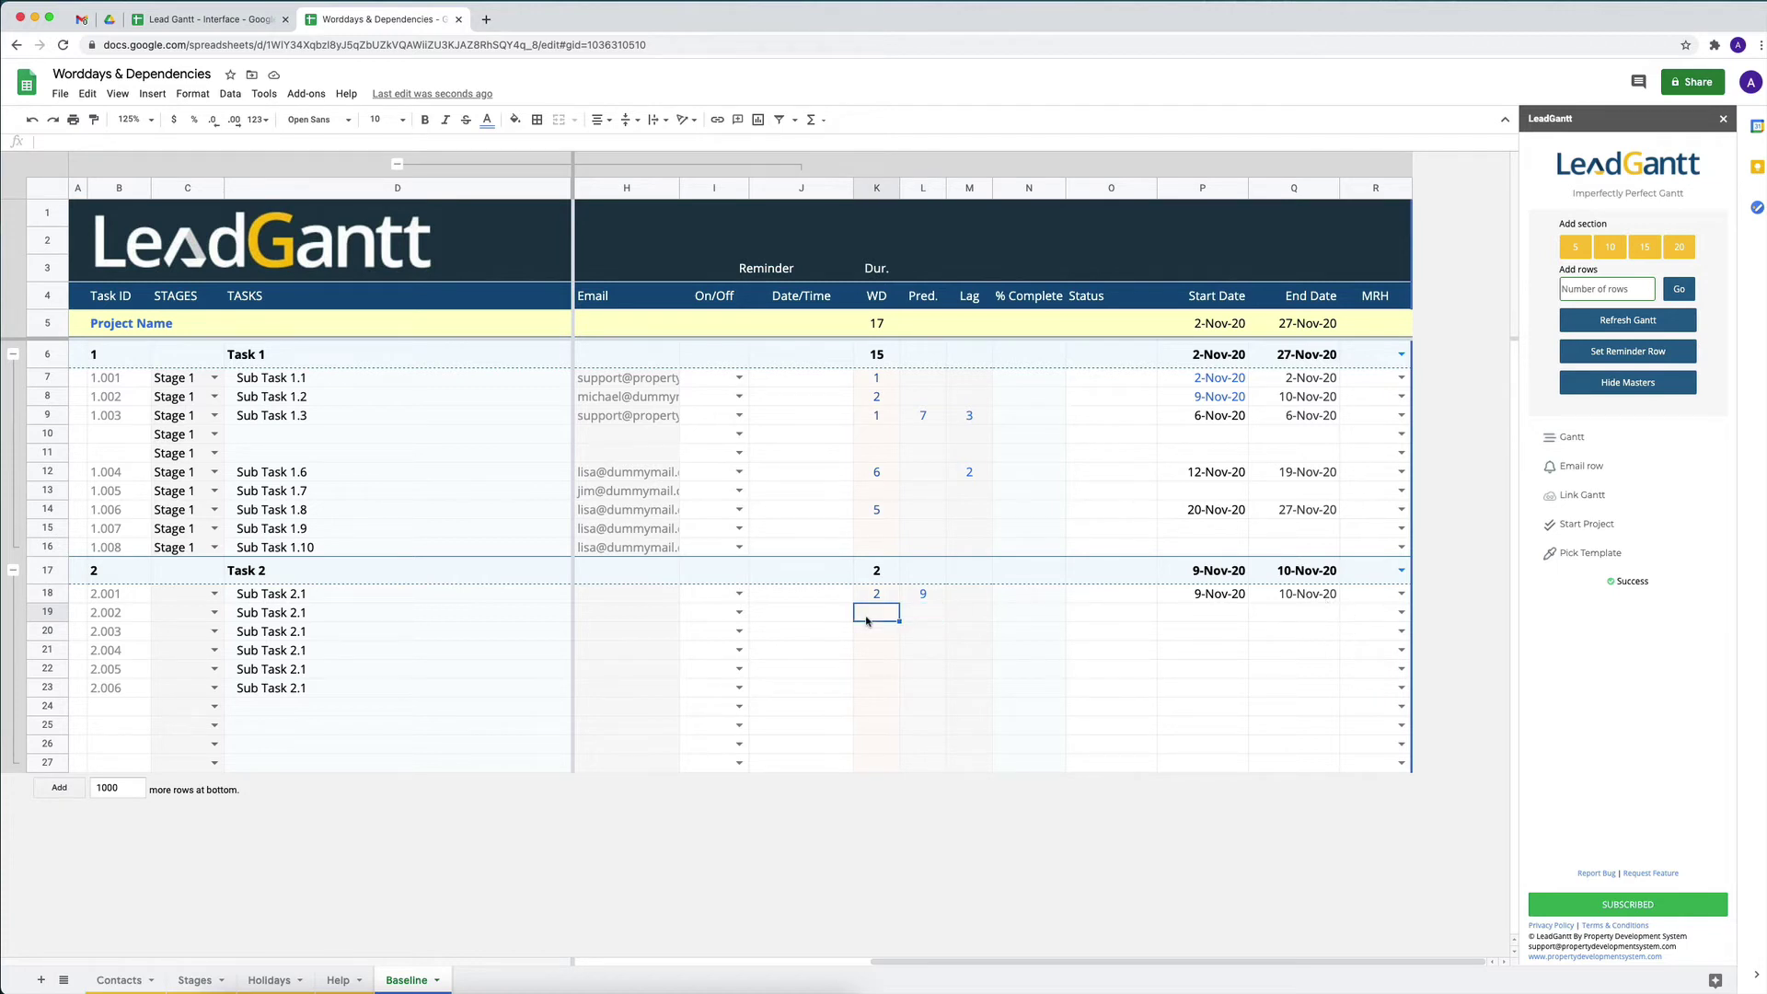
pyautogui.write('1')
pyautogui.press('Return')
pyautogui.click(878, 613)
pyautogui.moveTo(110, 613); pyautogui.dragTo(1249, 610)
pyautogui.hscroll(5, 1252, 598)
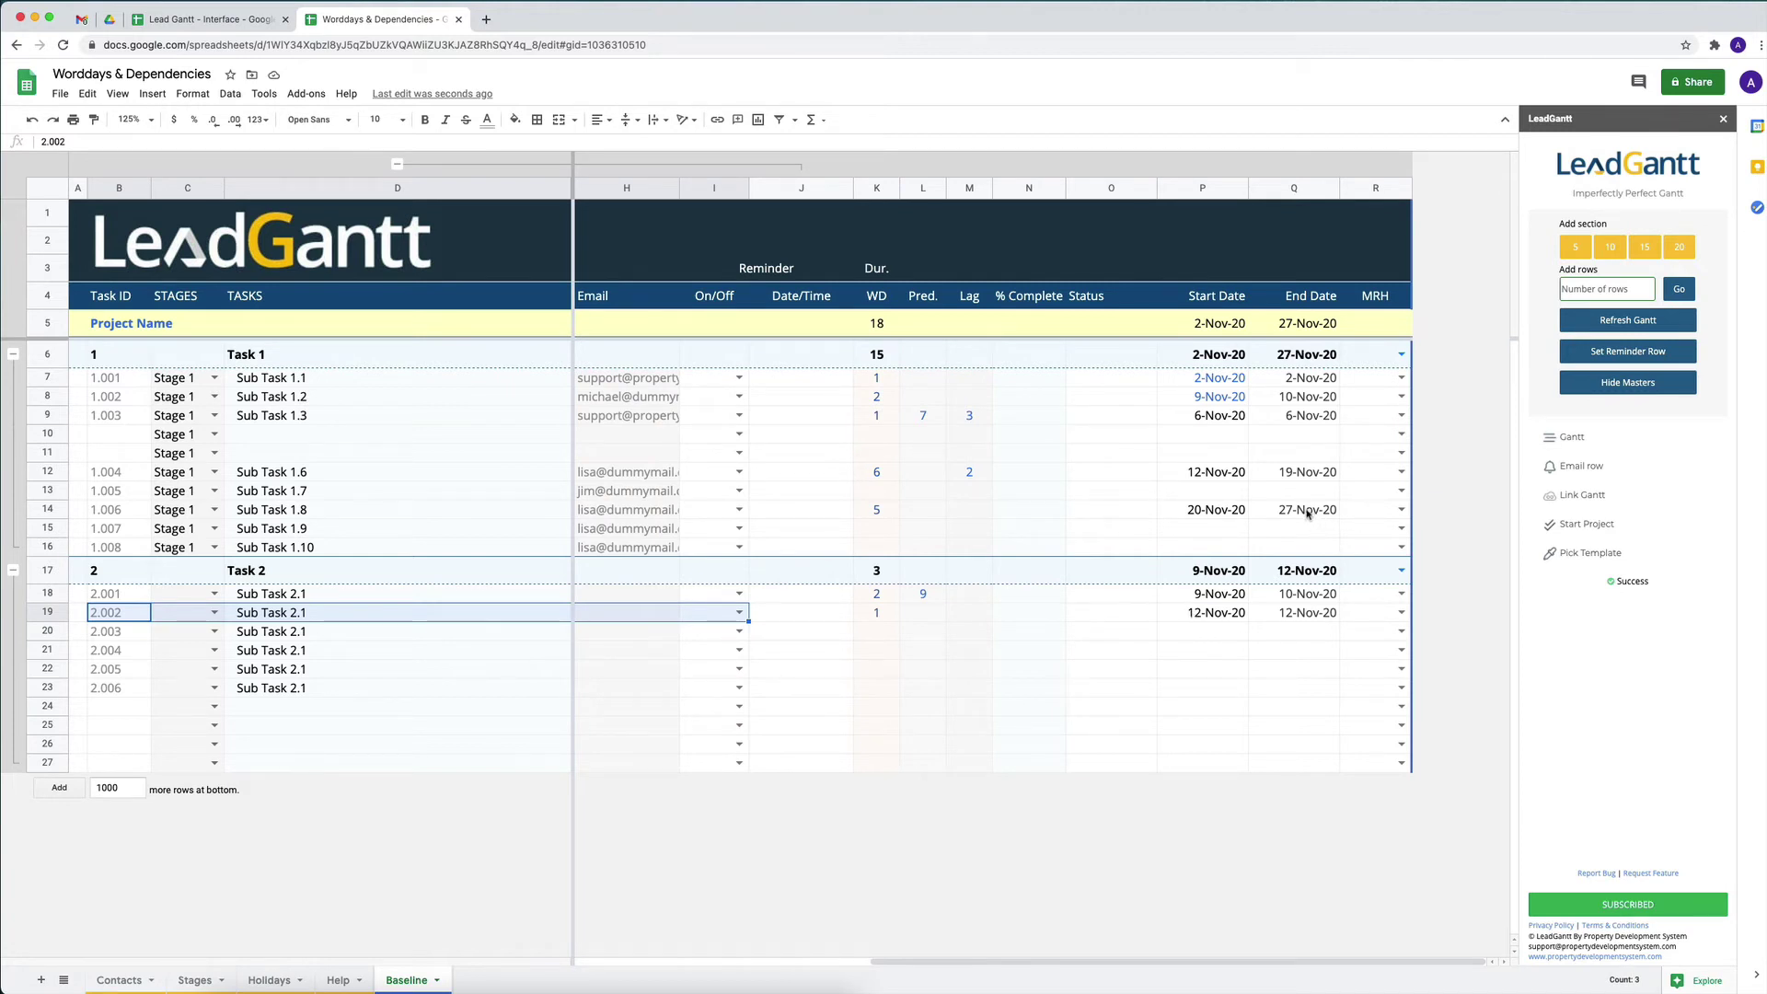
# Make the sub task in row 19 depend on row 14 as its predecessor
pyautogui.click(924, 614)
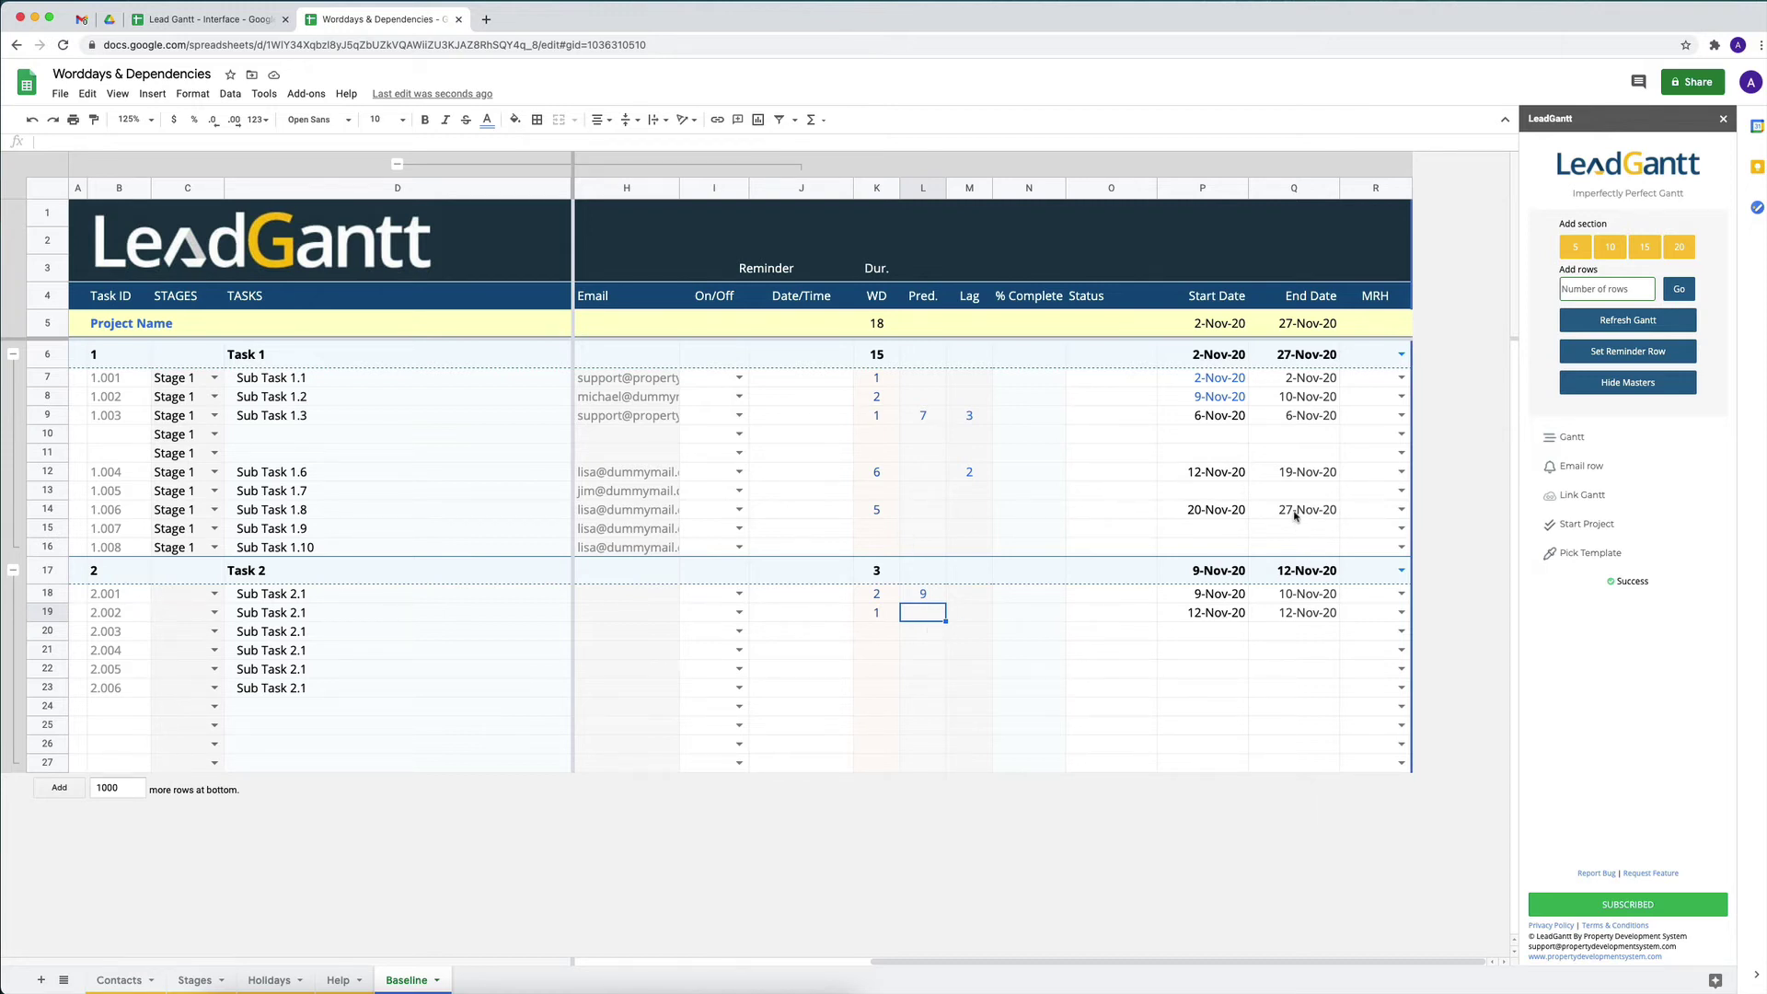
pyautogui.click(931, 513)
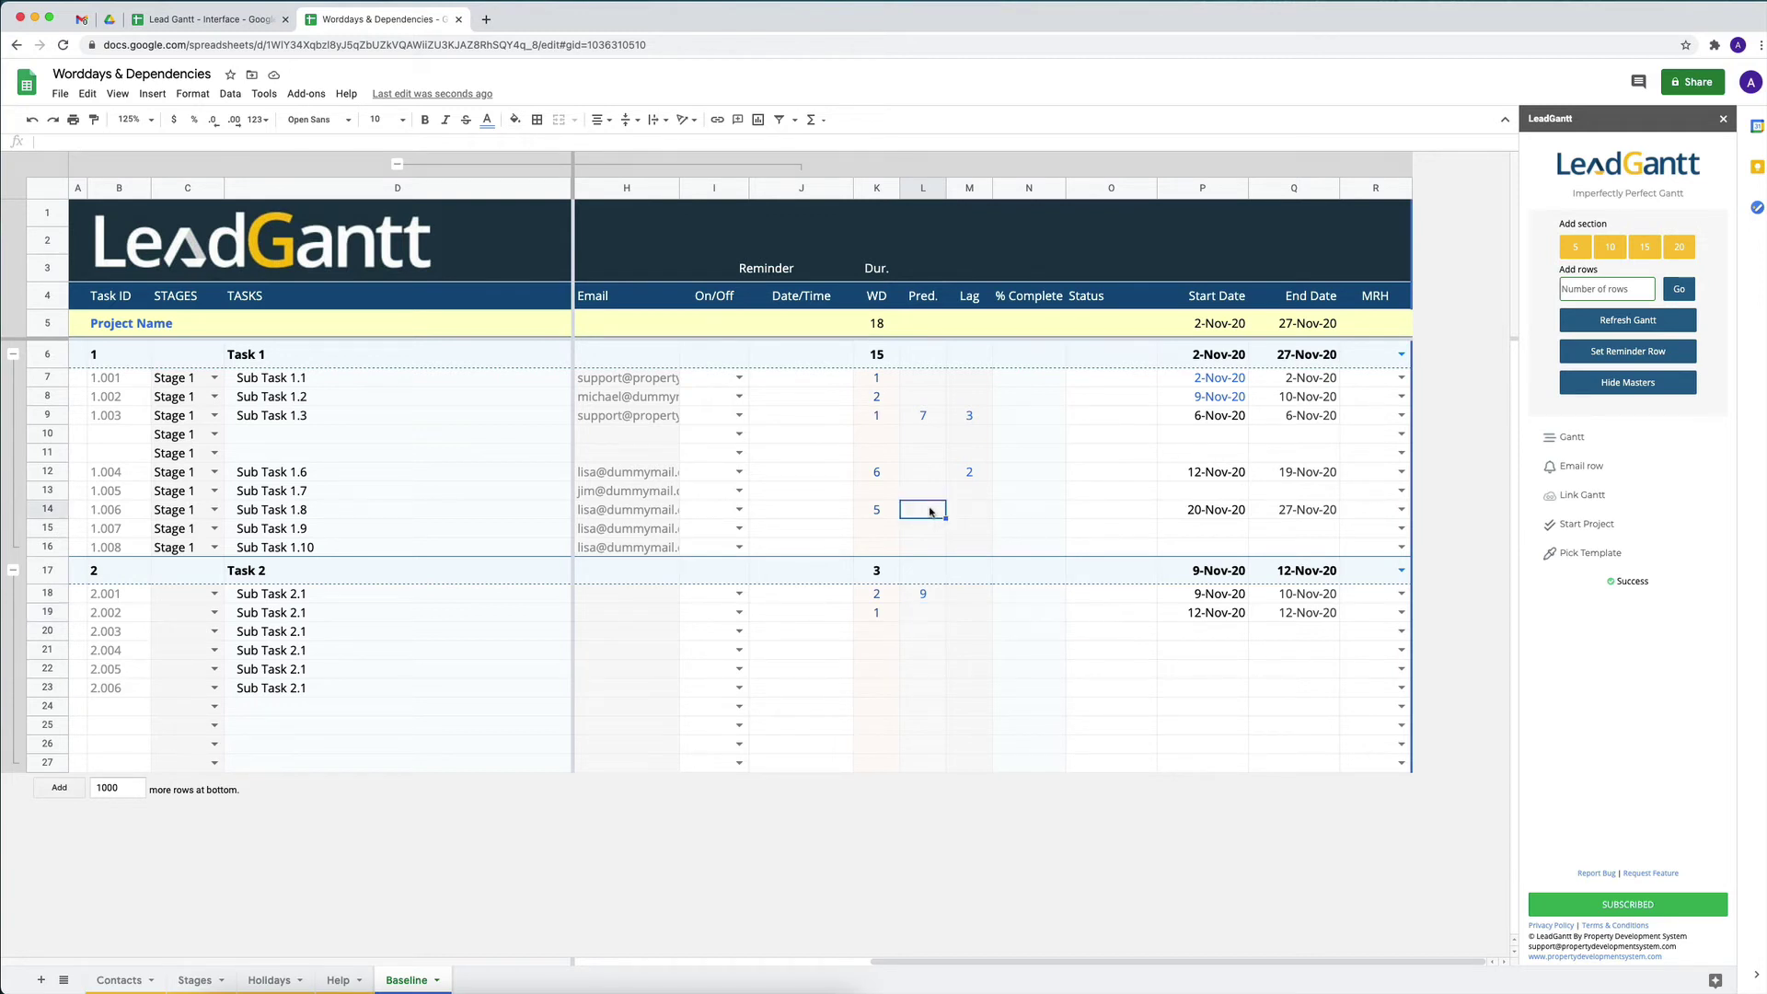
pyautogui.click(916, 614)
pyautogui.write('14')
pyautogui.press('Return')
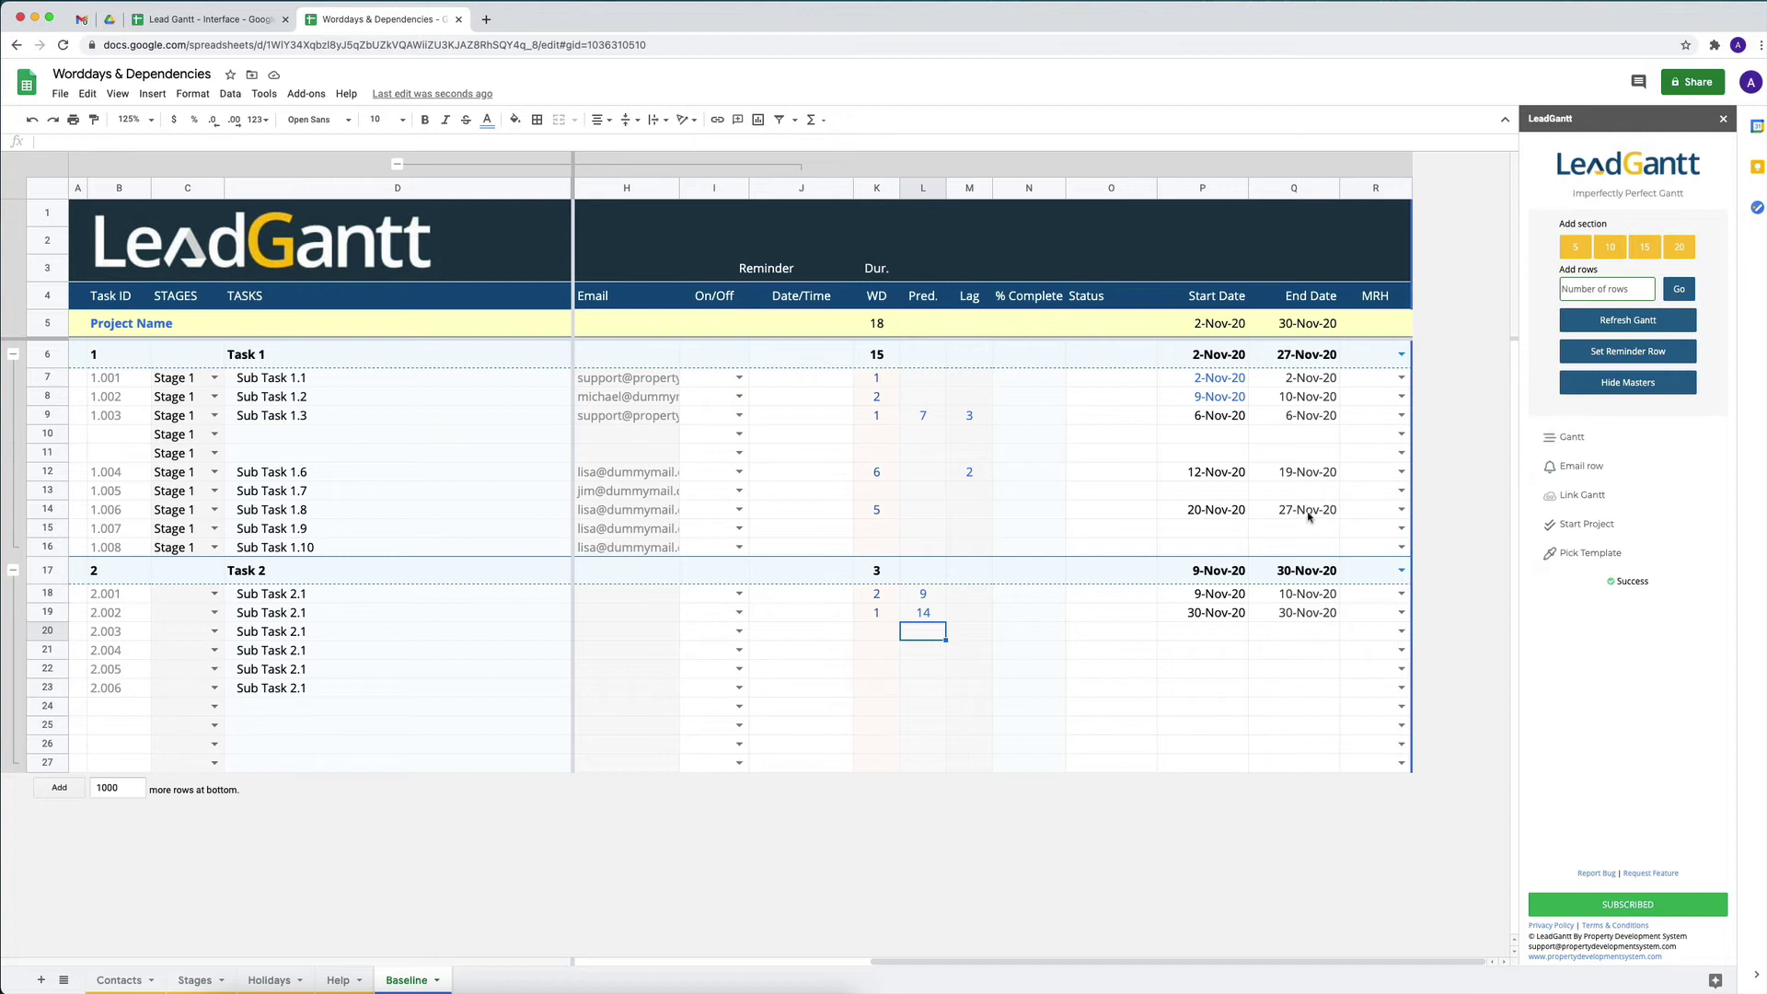
pyautogui.click(56, 511)
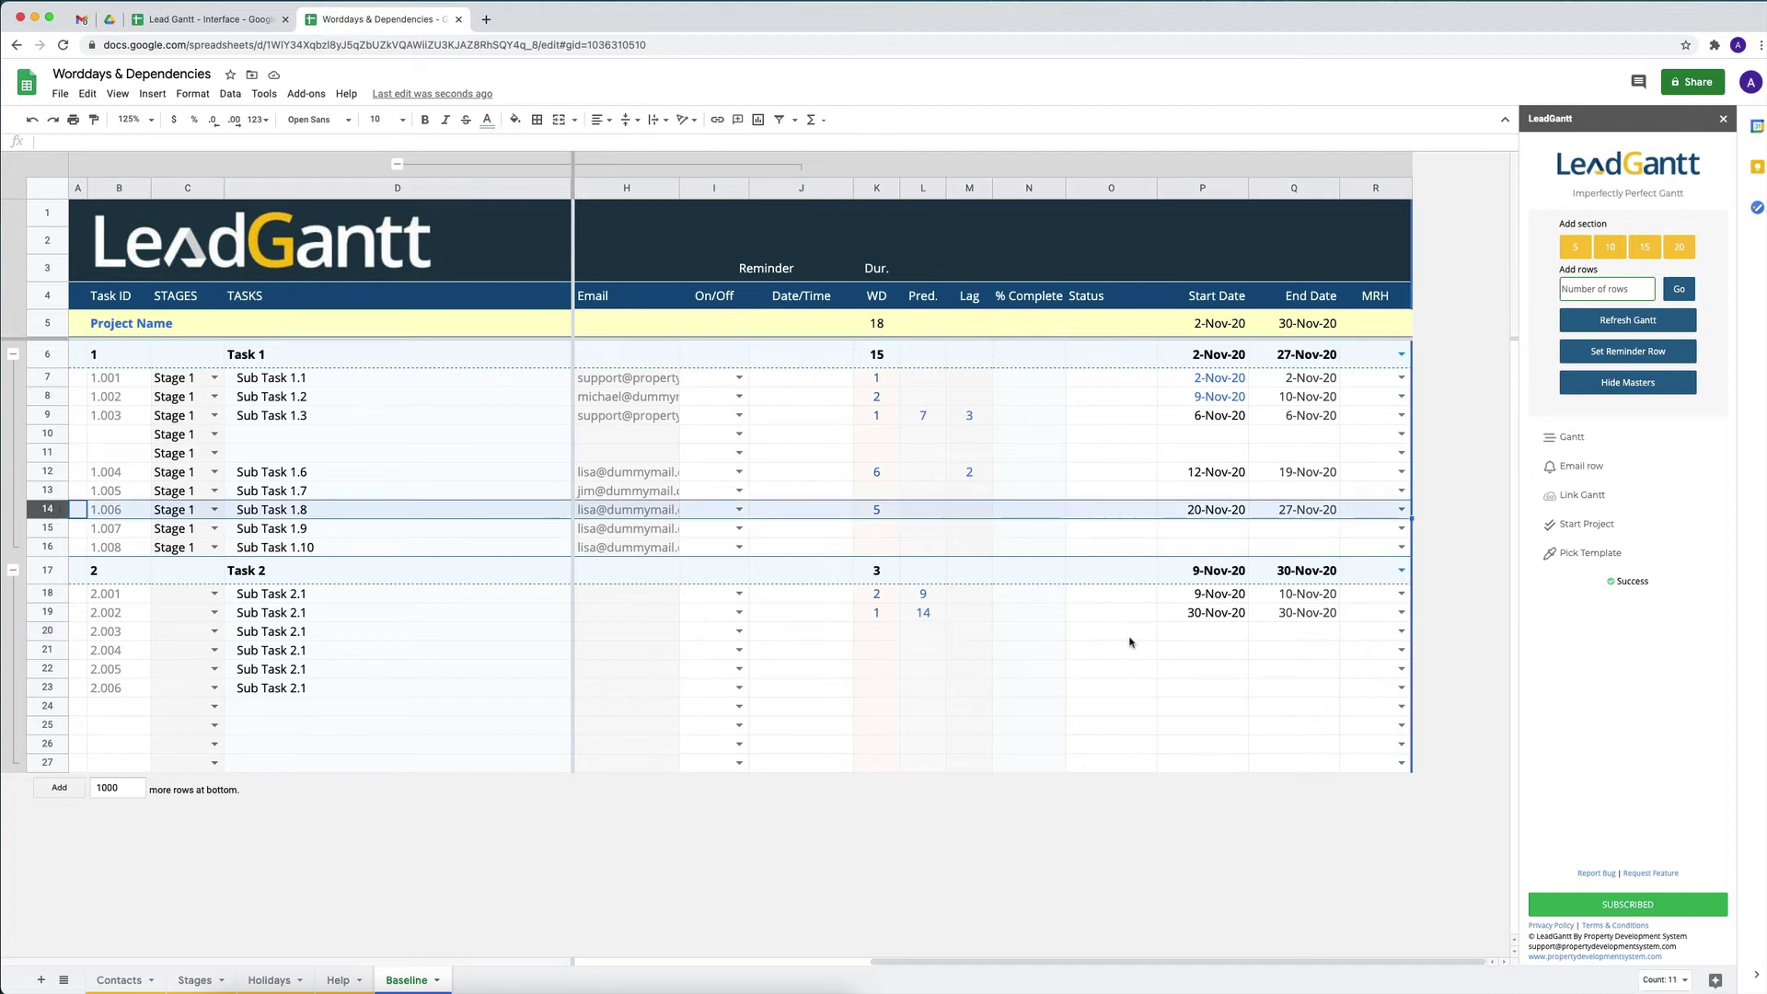
# Give the sub task in row 20 a duration of 1 workday and a start date of 11-Nov-20
pyautogui.click(885, 636)
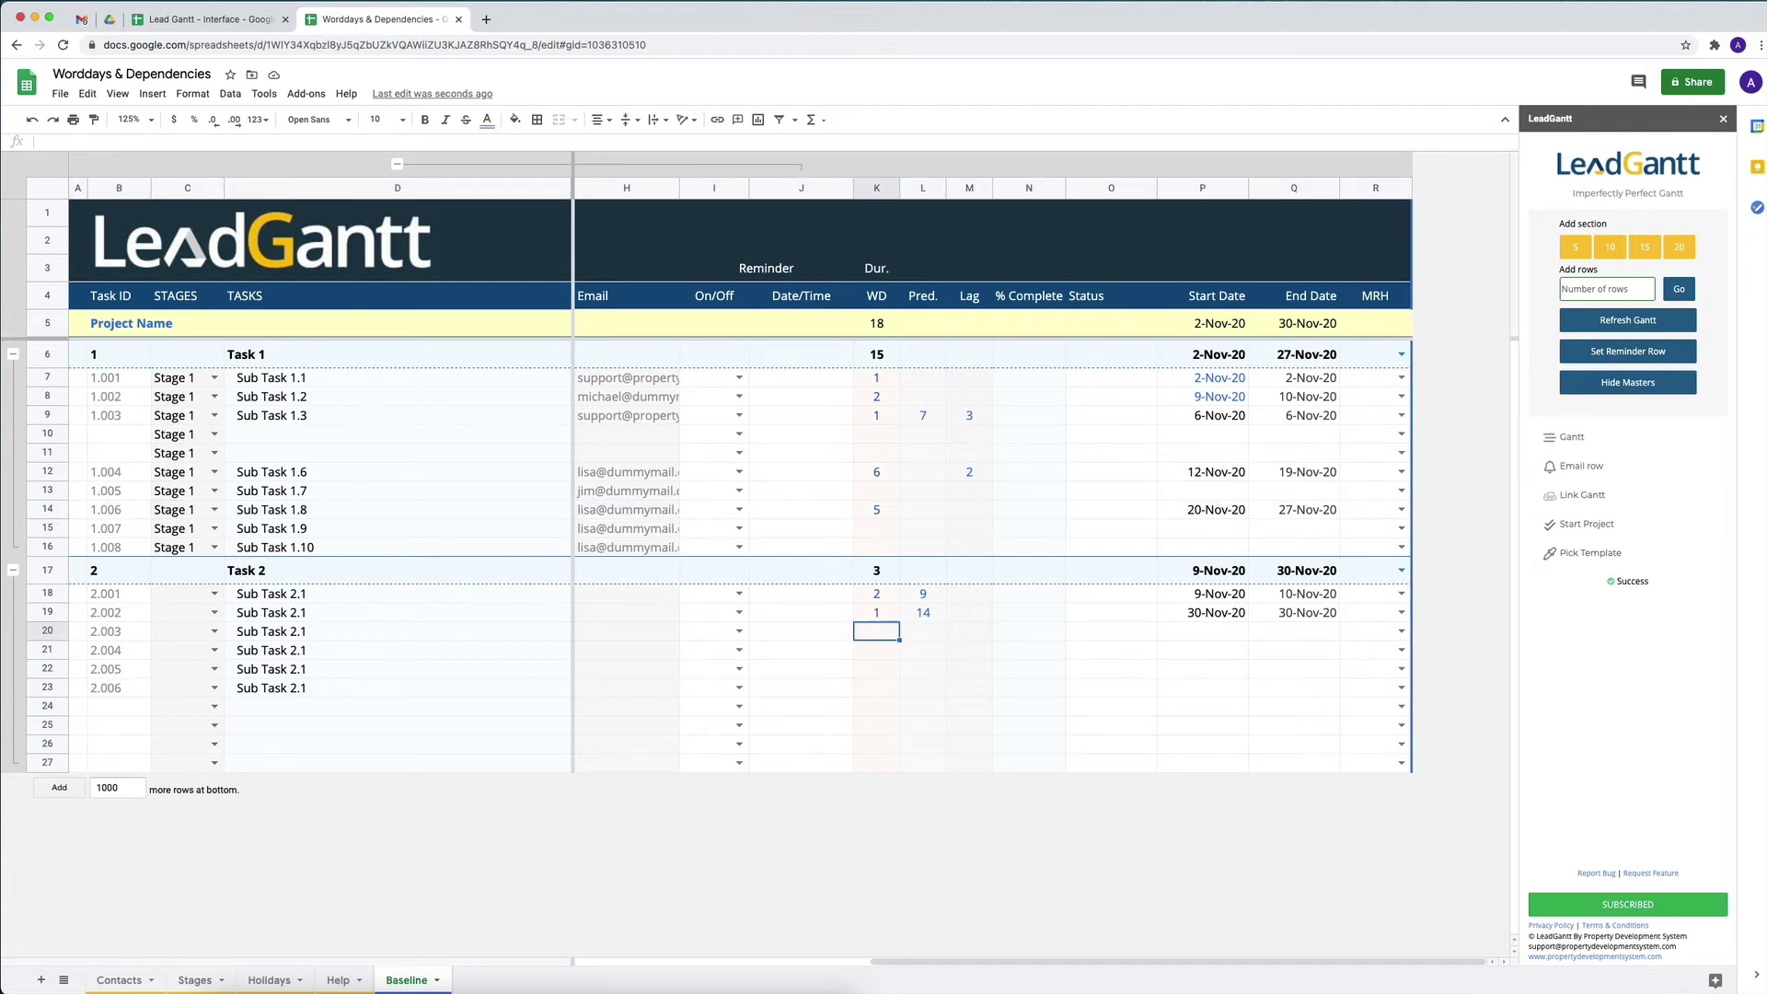
pyautogui.write('1')
pyautogui.press('Return')
pyautogui.click(898, 635)
pyautogui.doubleClick(1223, 633)
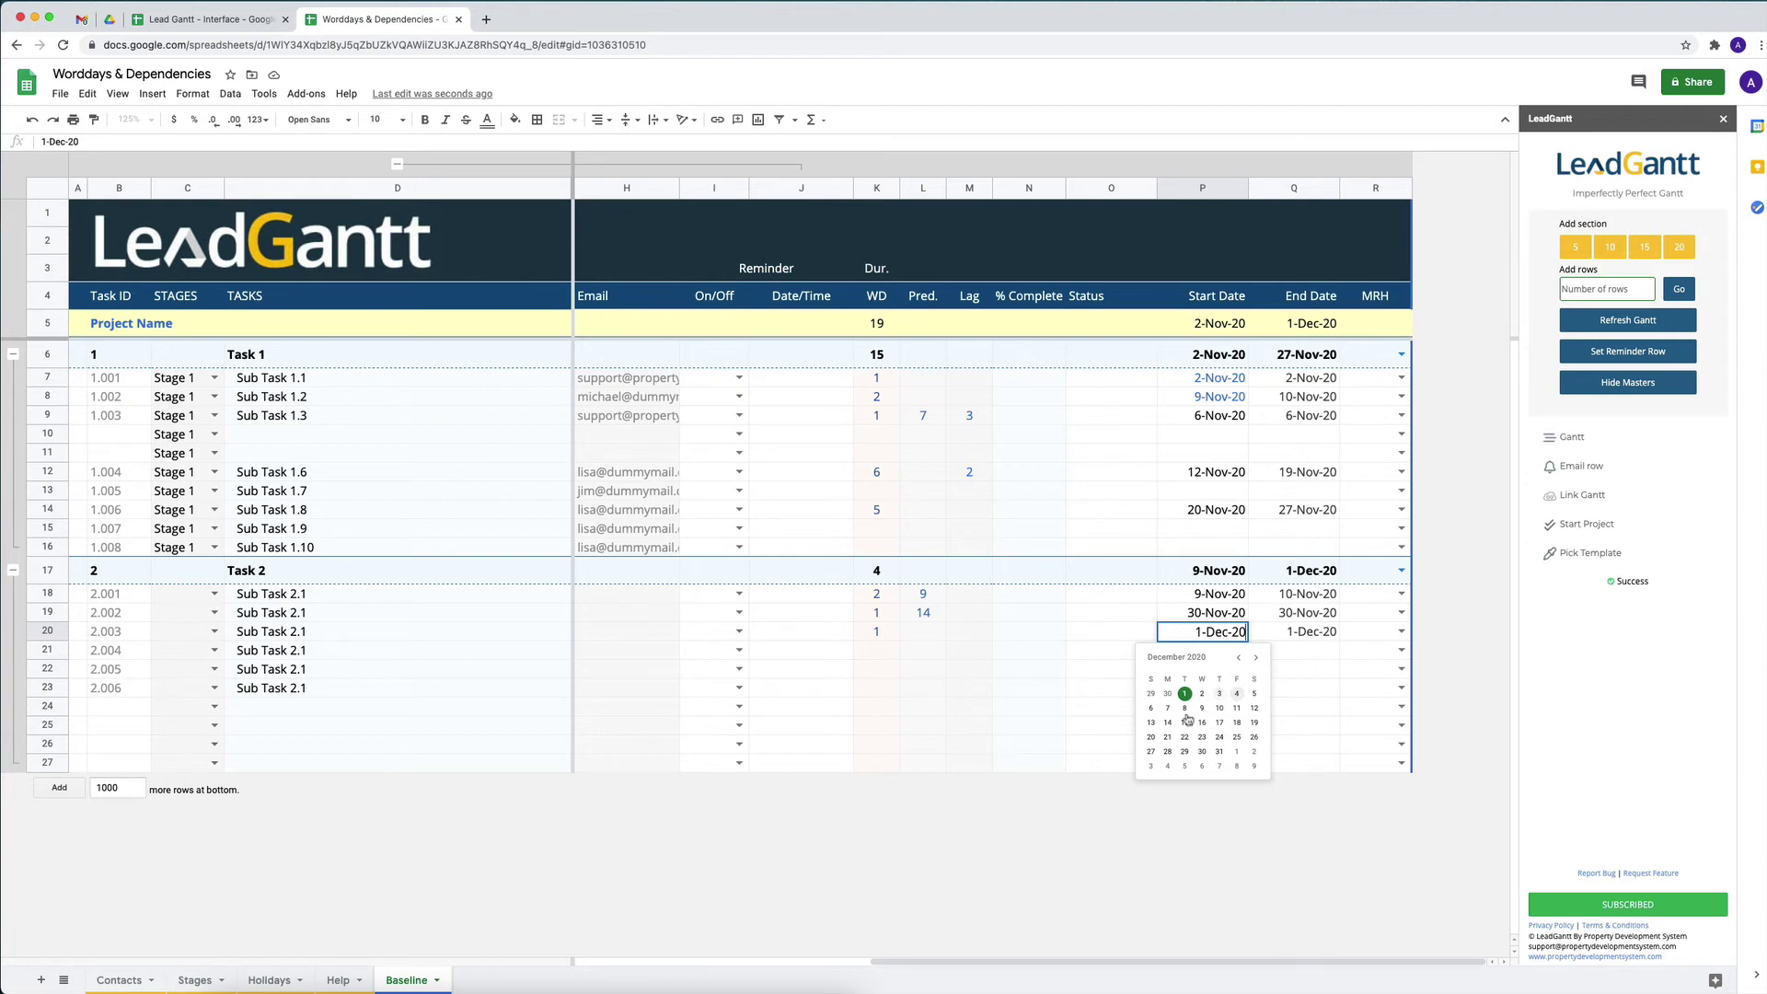
pyautogui.click(1239, 657)
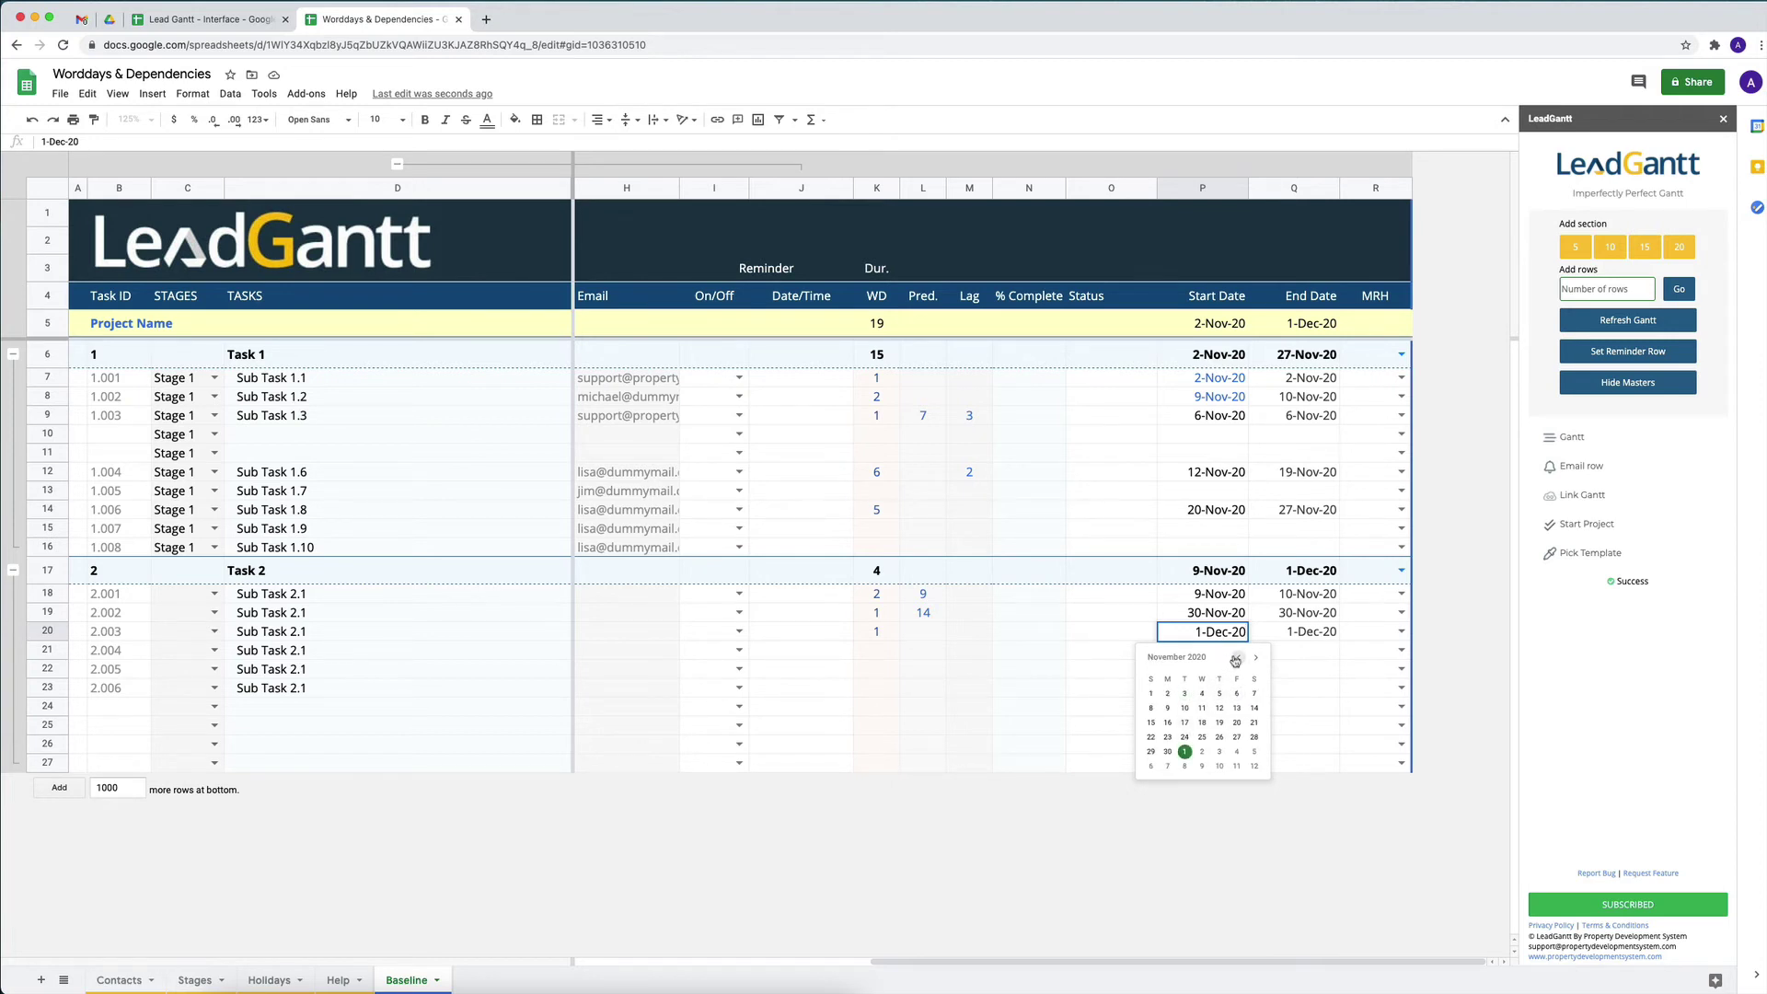
pyautogui.click(1202, 708)
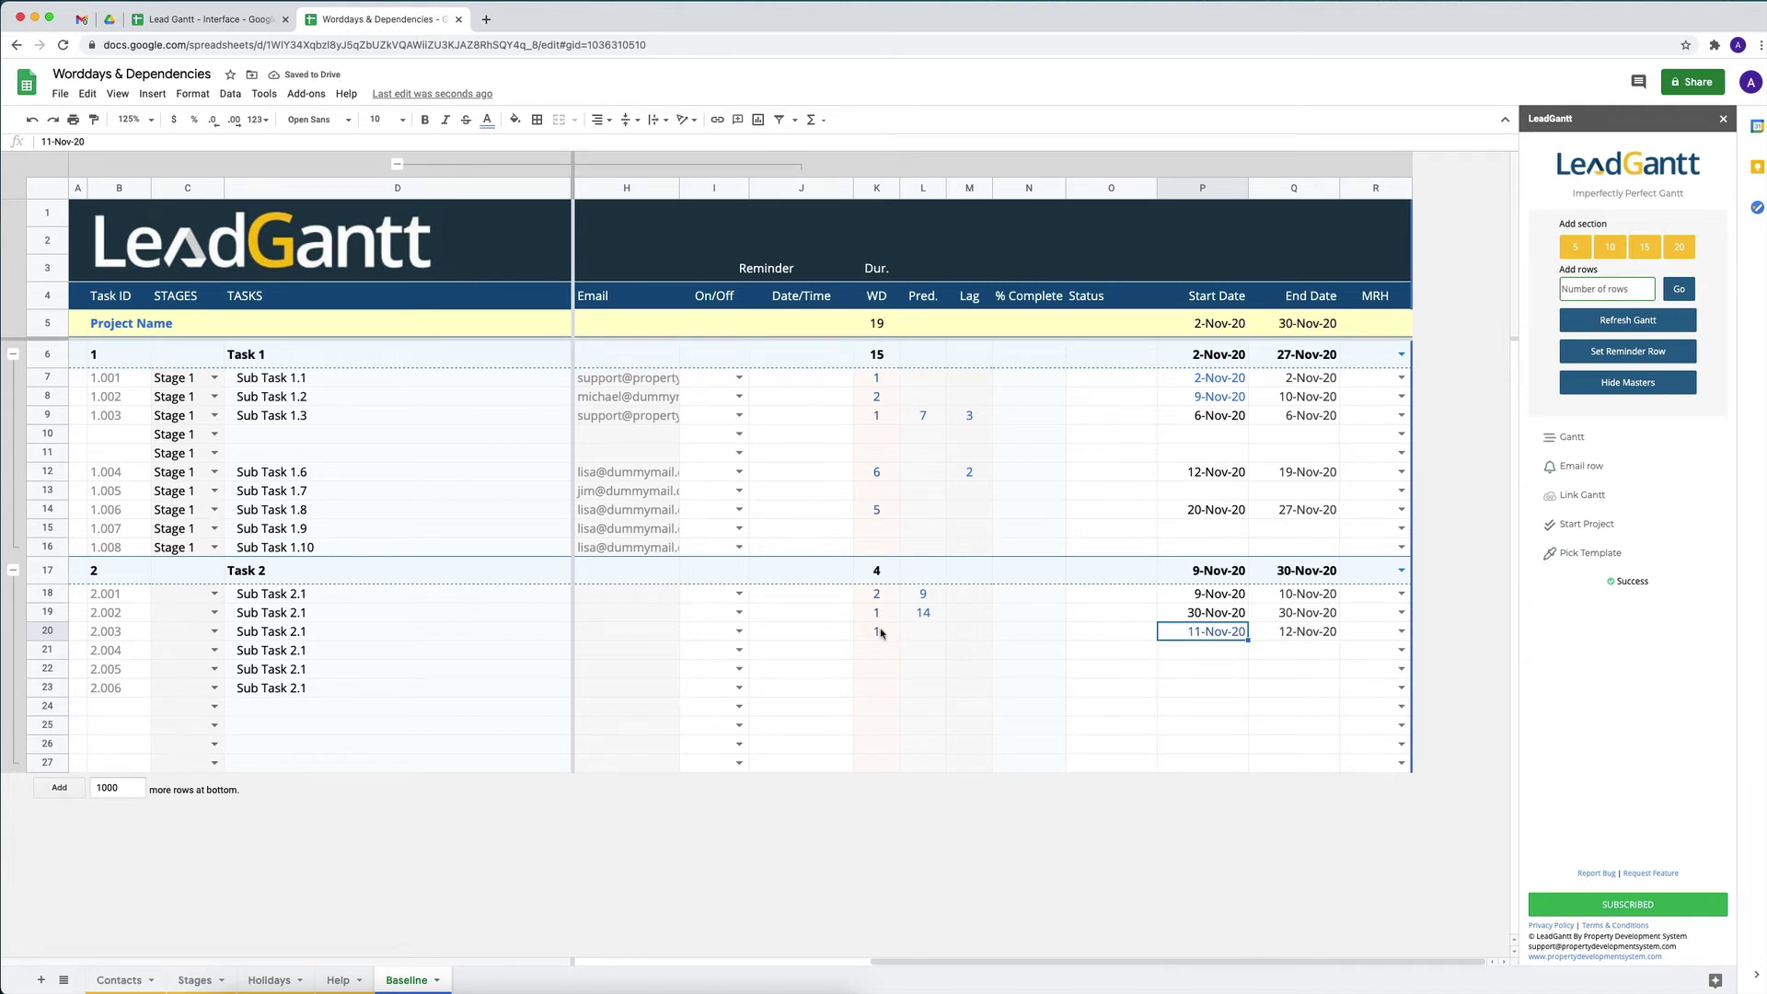
# Set the duration of the sub task in row 21 to 2 workdays
pyautogui.click(875, 651)
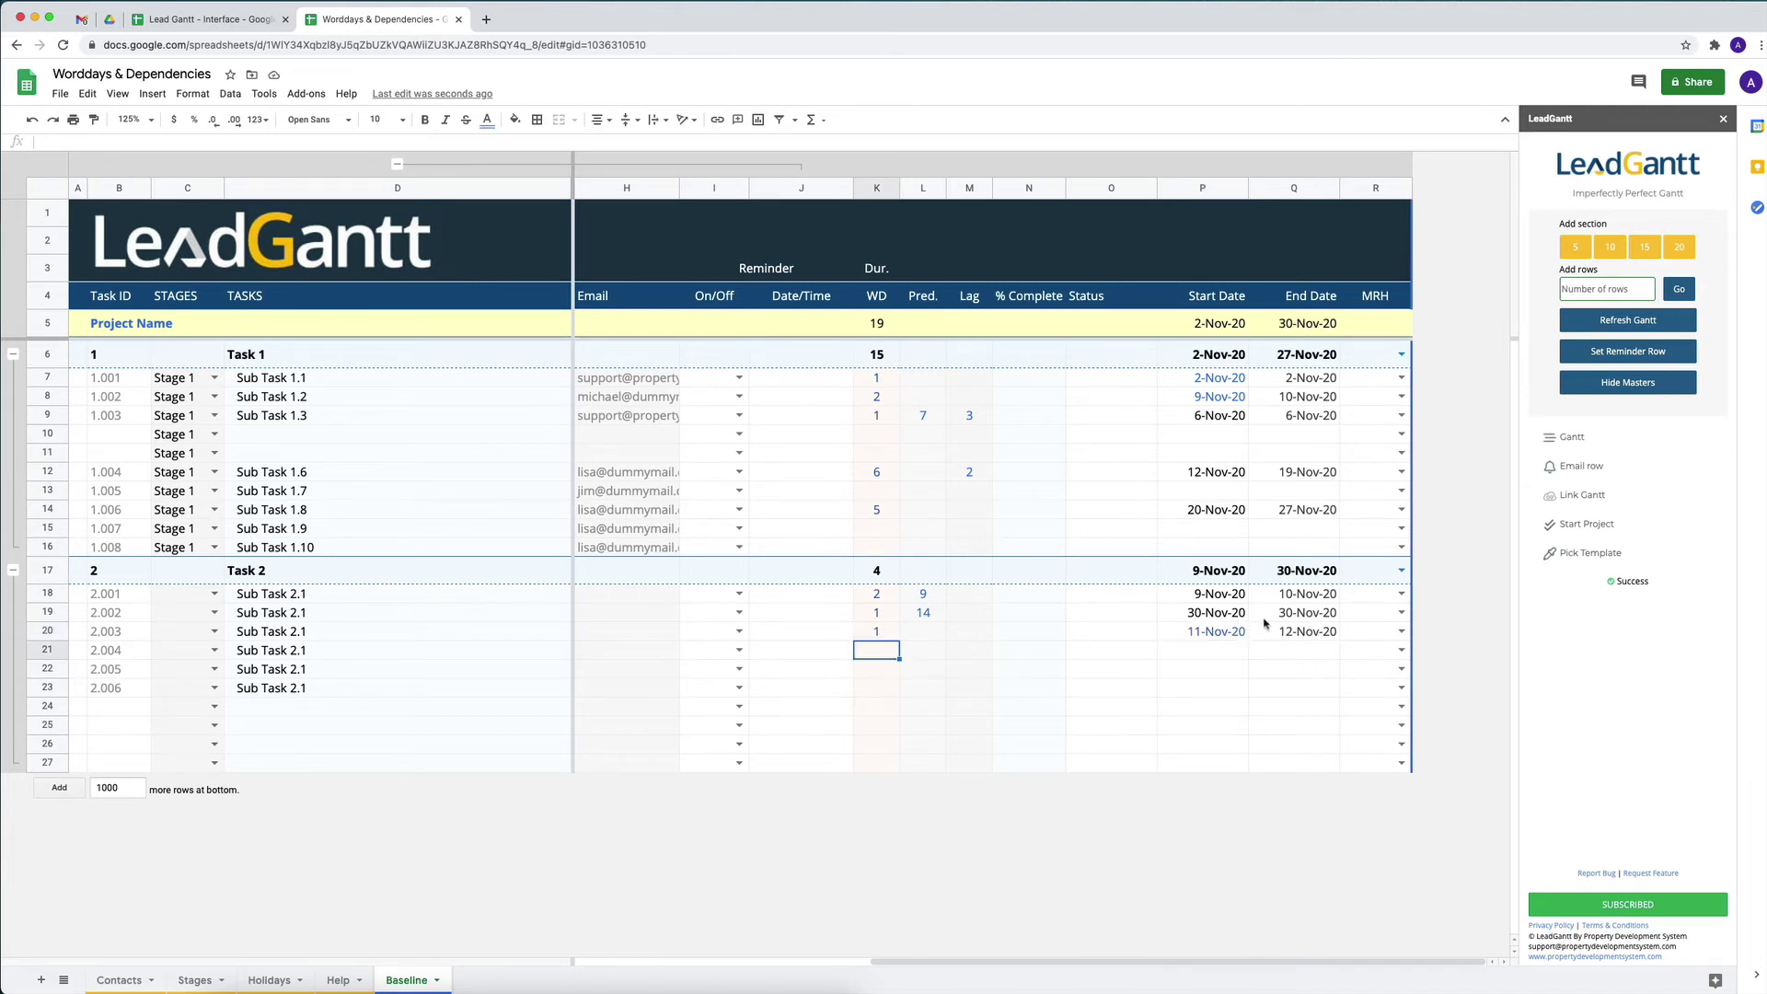
pyautogui.write('2')
pyautogui.press('Return')
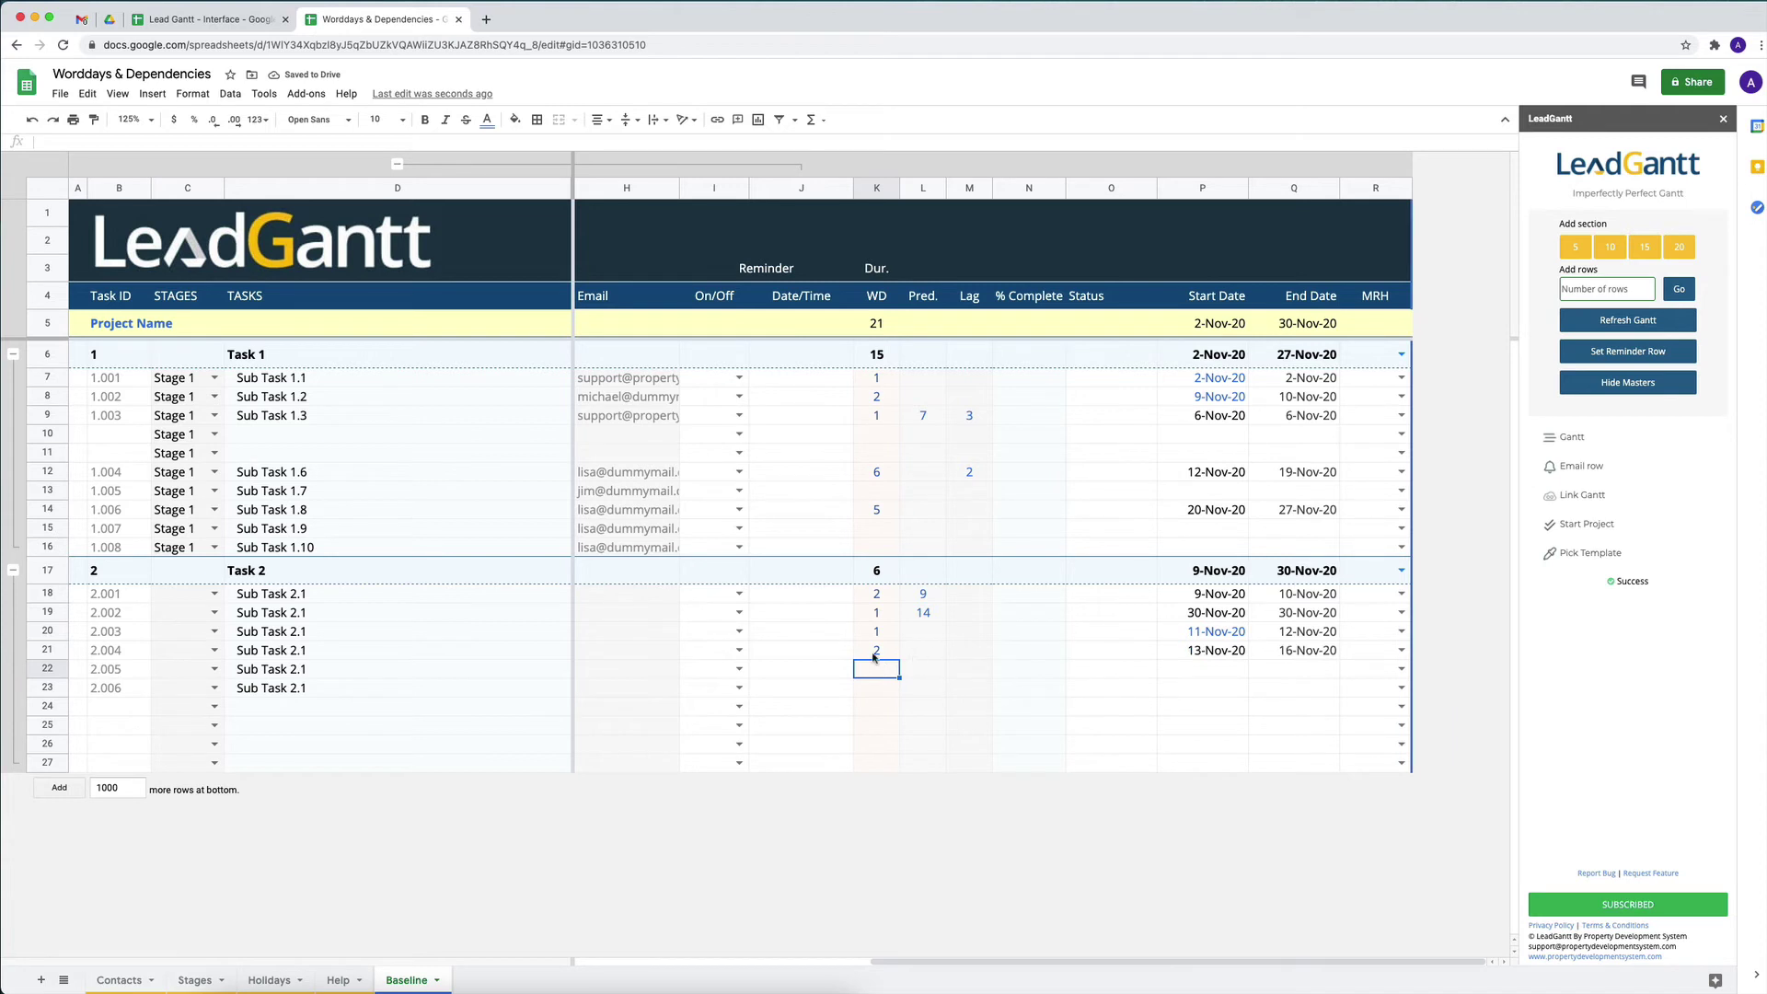
# Make the sub task in row 21 depend on row 19 as its predecessor and refresh the Gantt chart
pyautogui.click(930, 654)
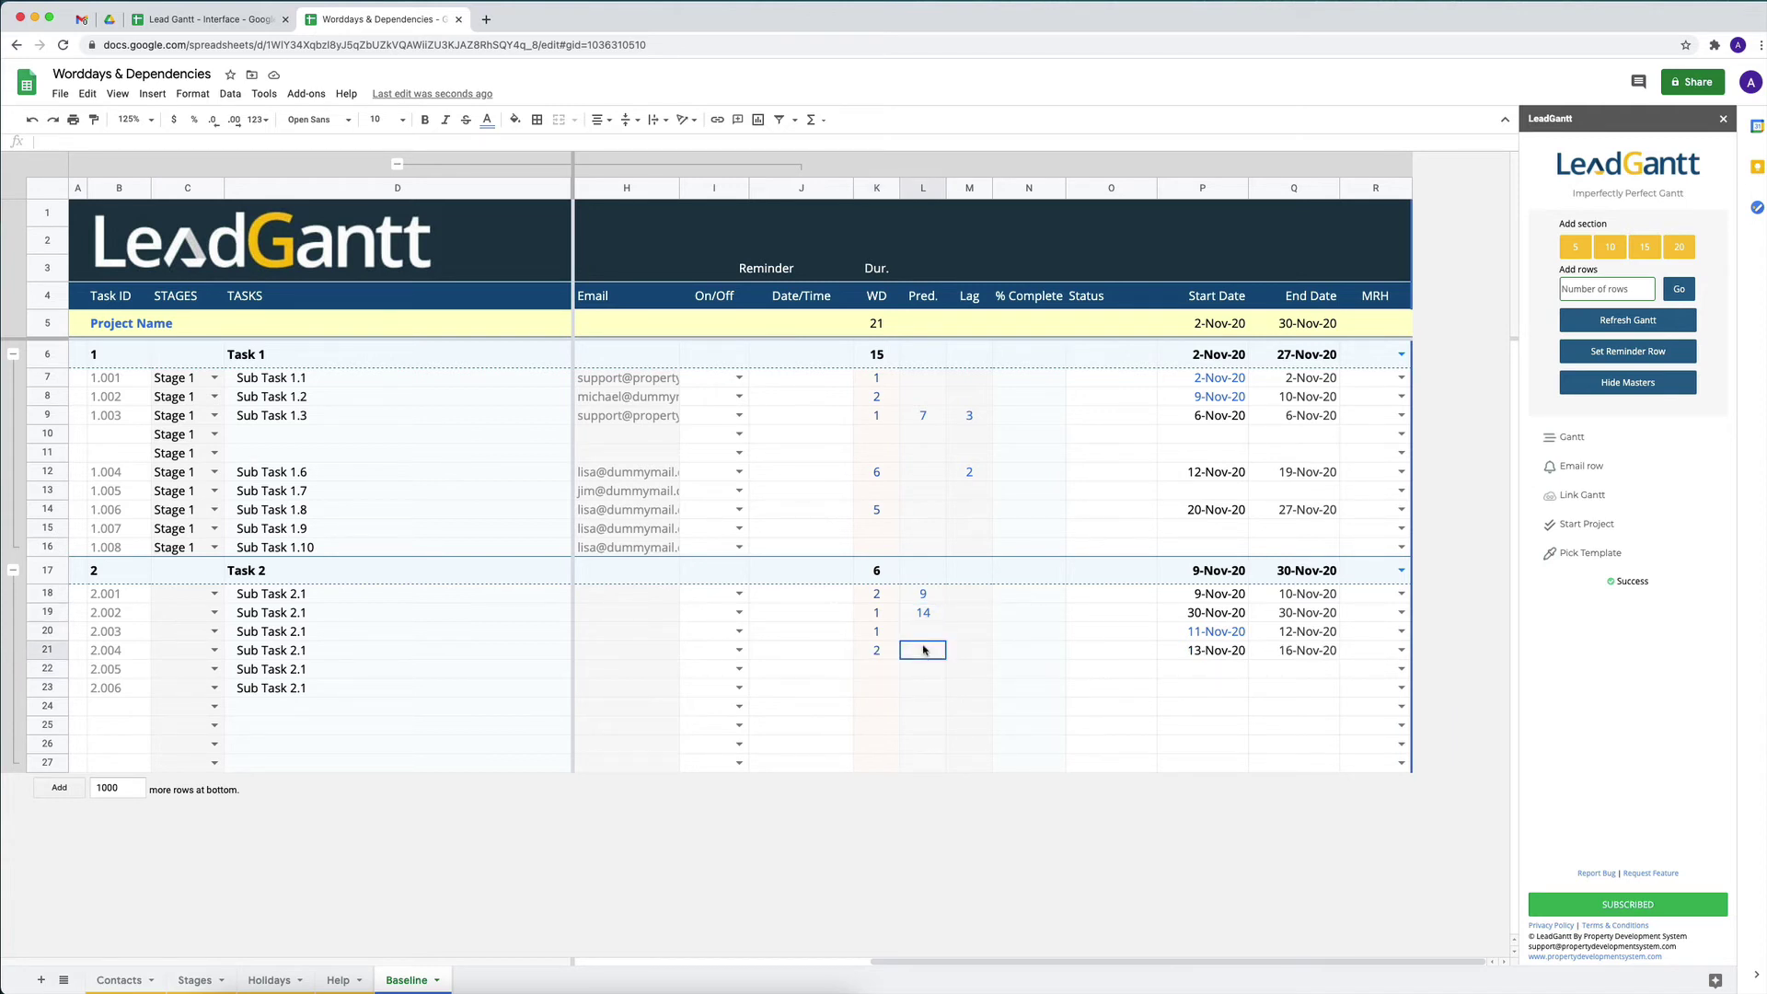
pyautogui.write('19')
pyautogui.press('Return')
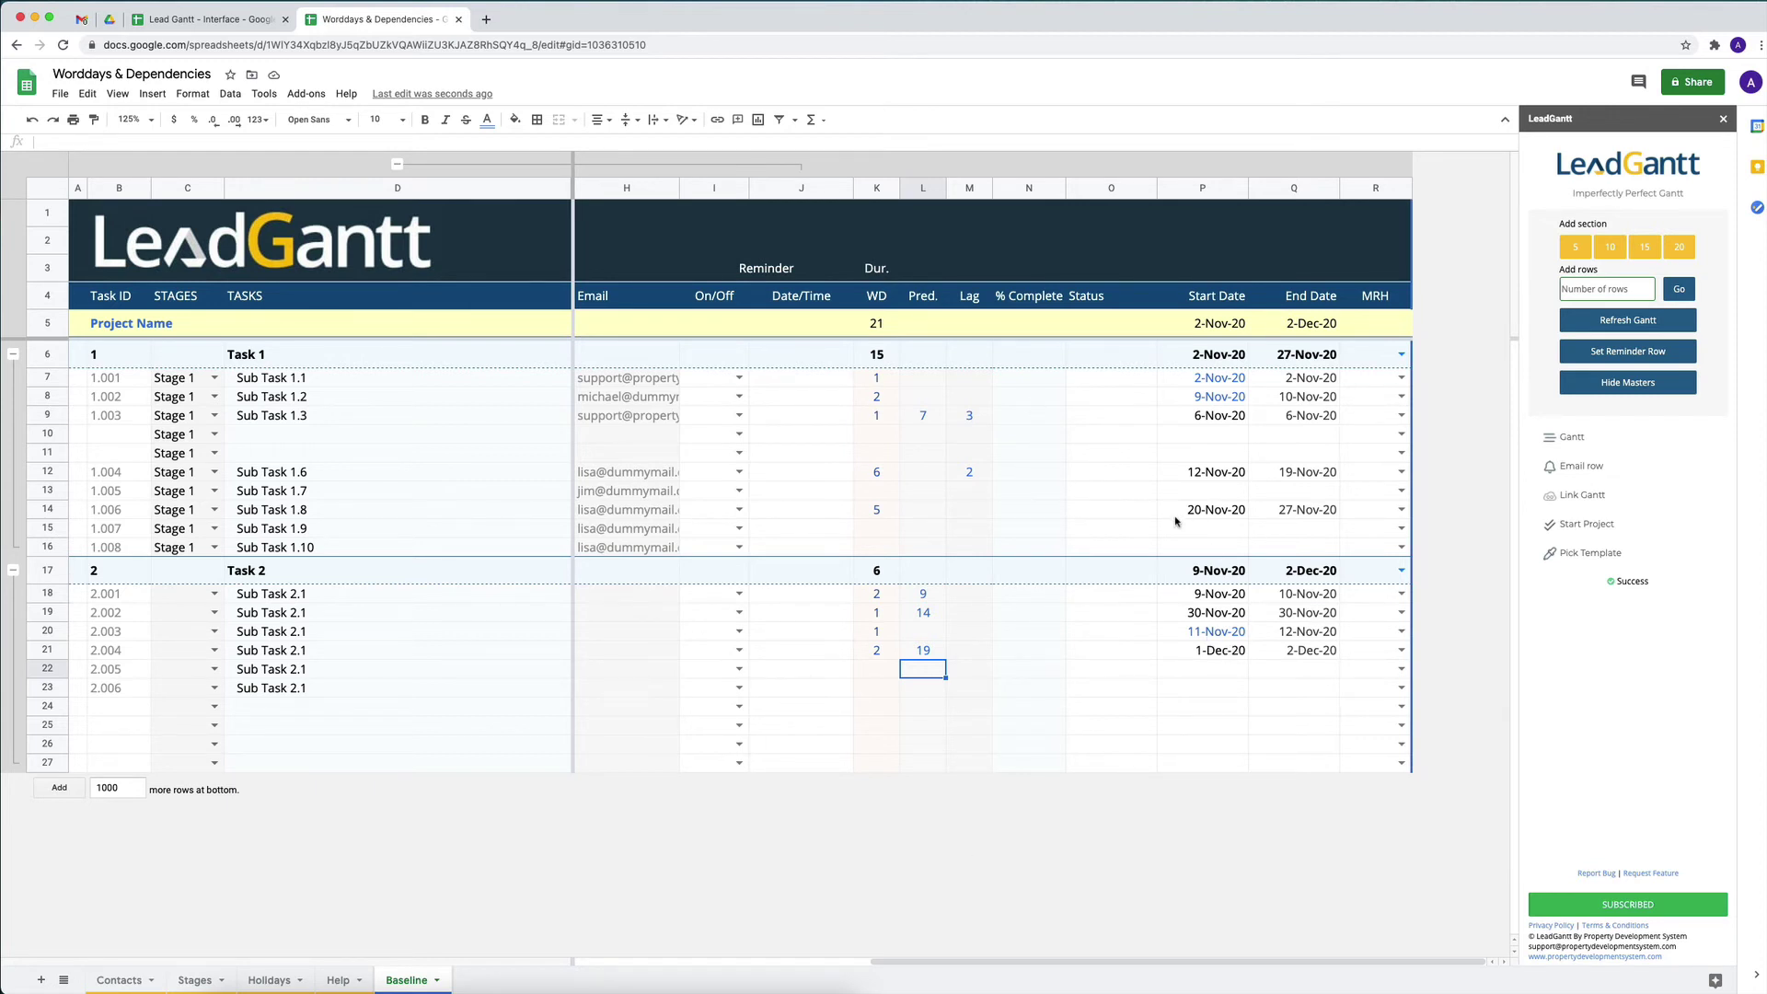
pyautogui.click(1642, 326)
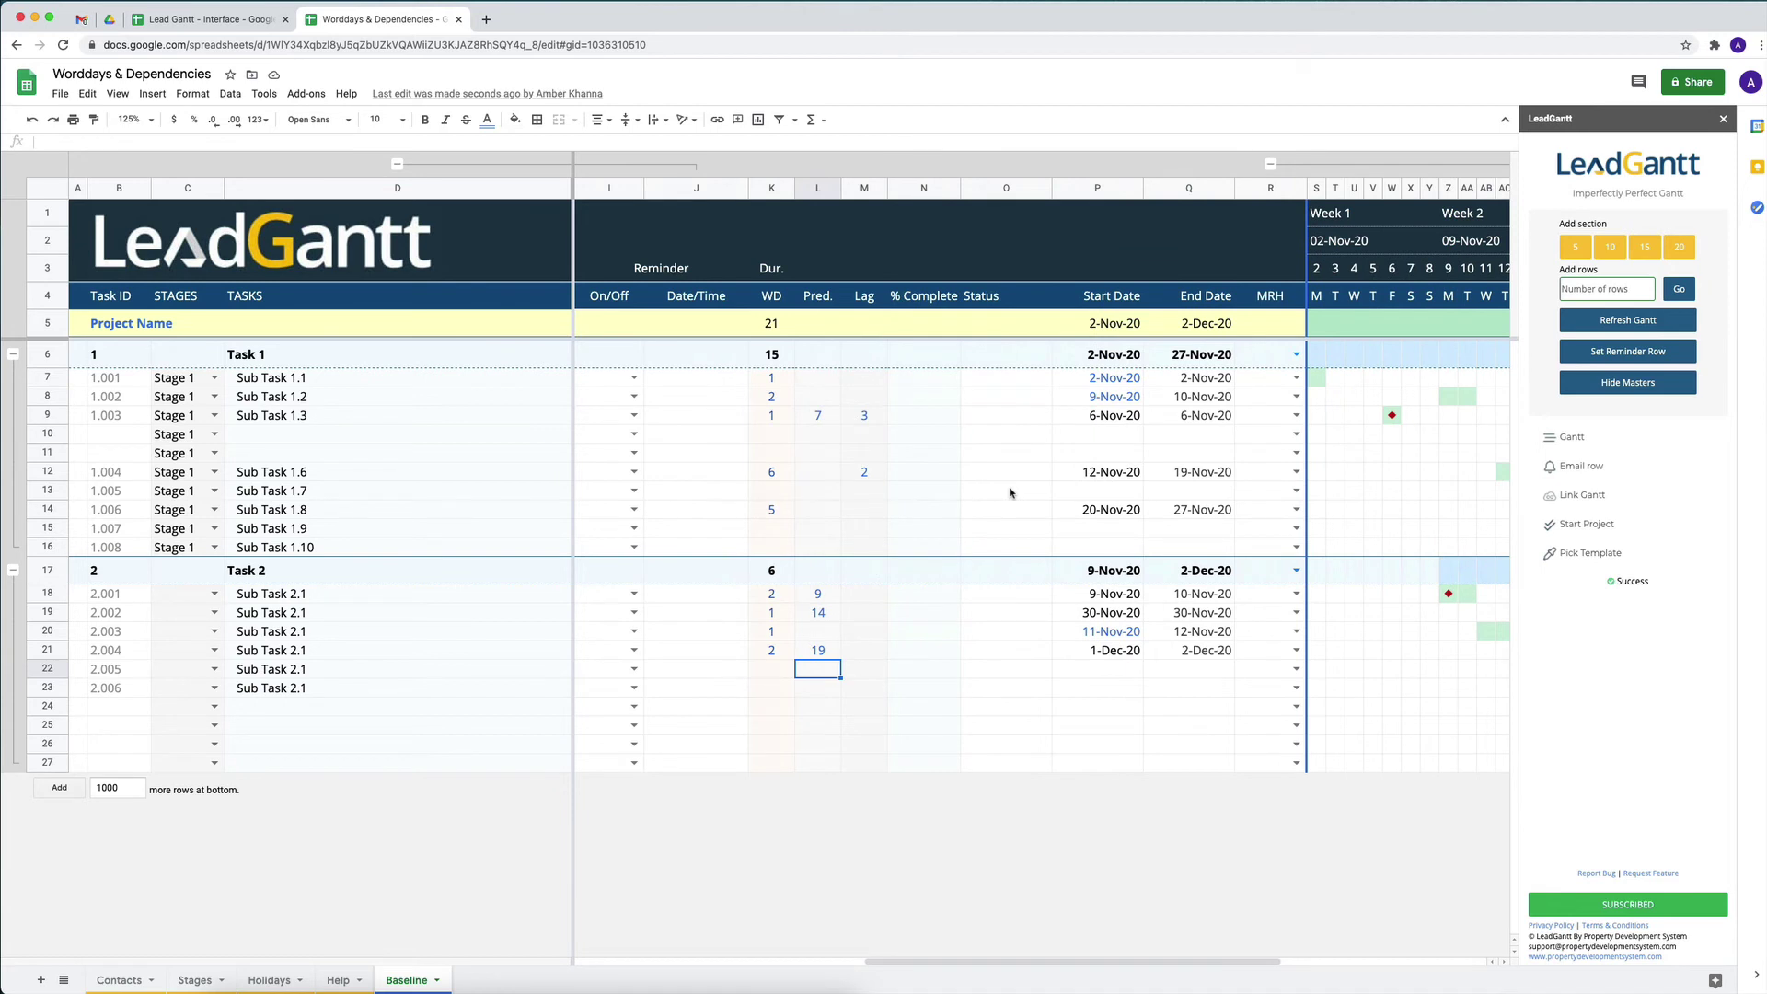
# Add three new task sections below Task 2, containing 5, 15 and 20 rows respectively
pyautogui.click(372, 639)
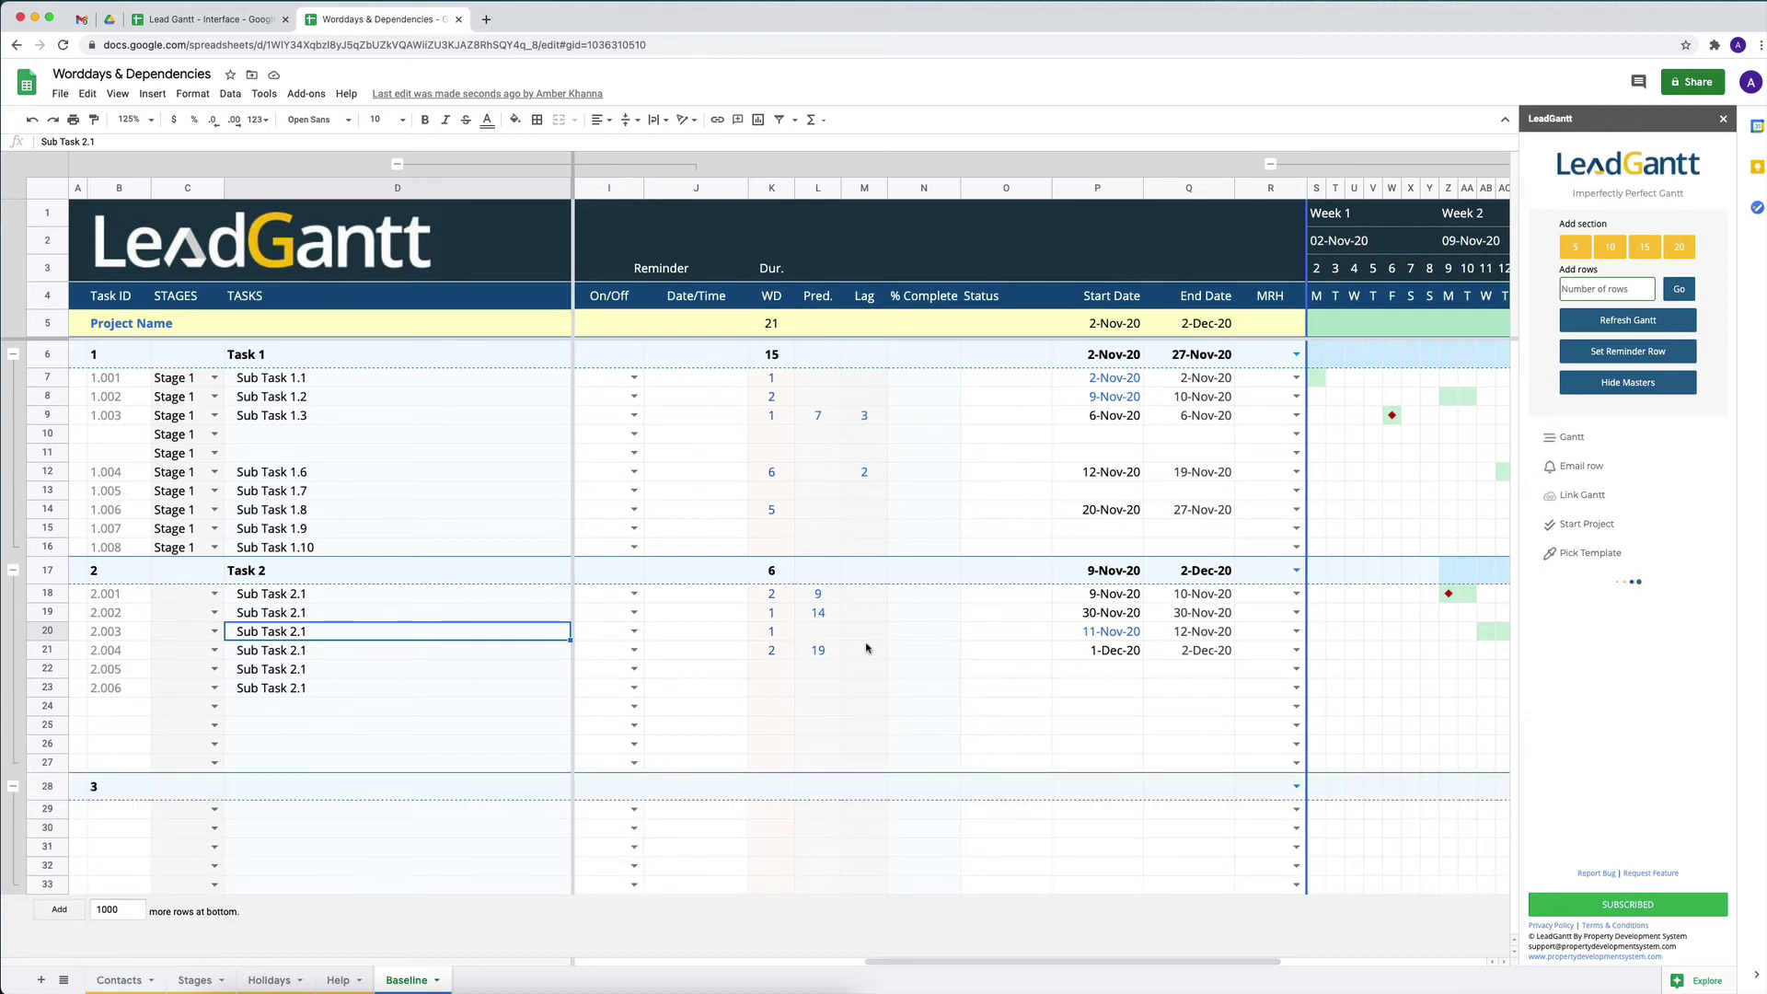
pyautogui.click(324, 867)
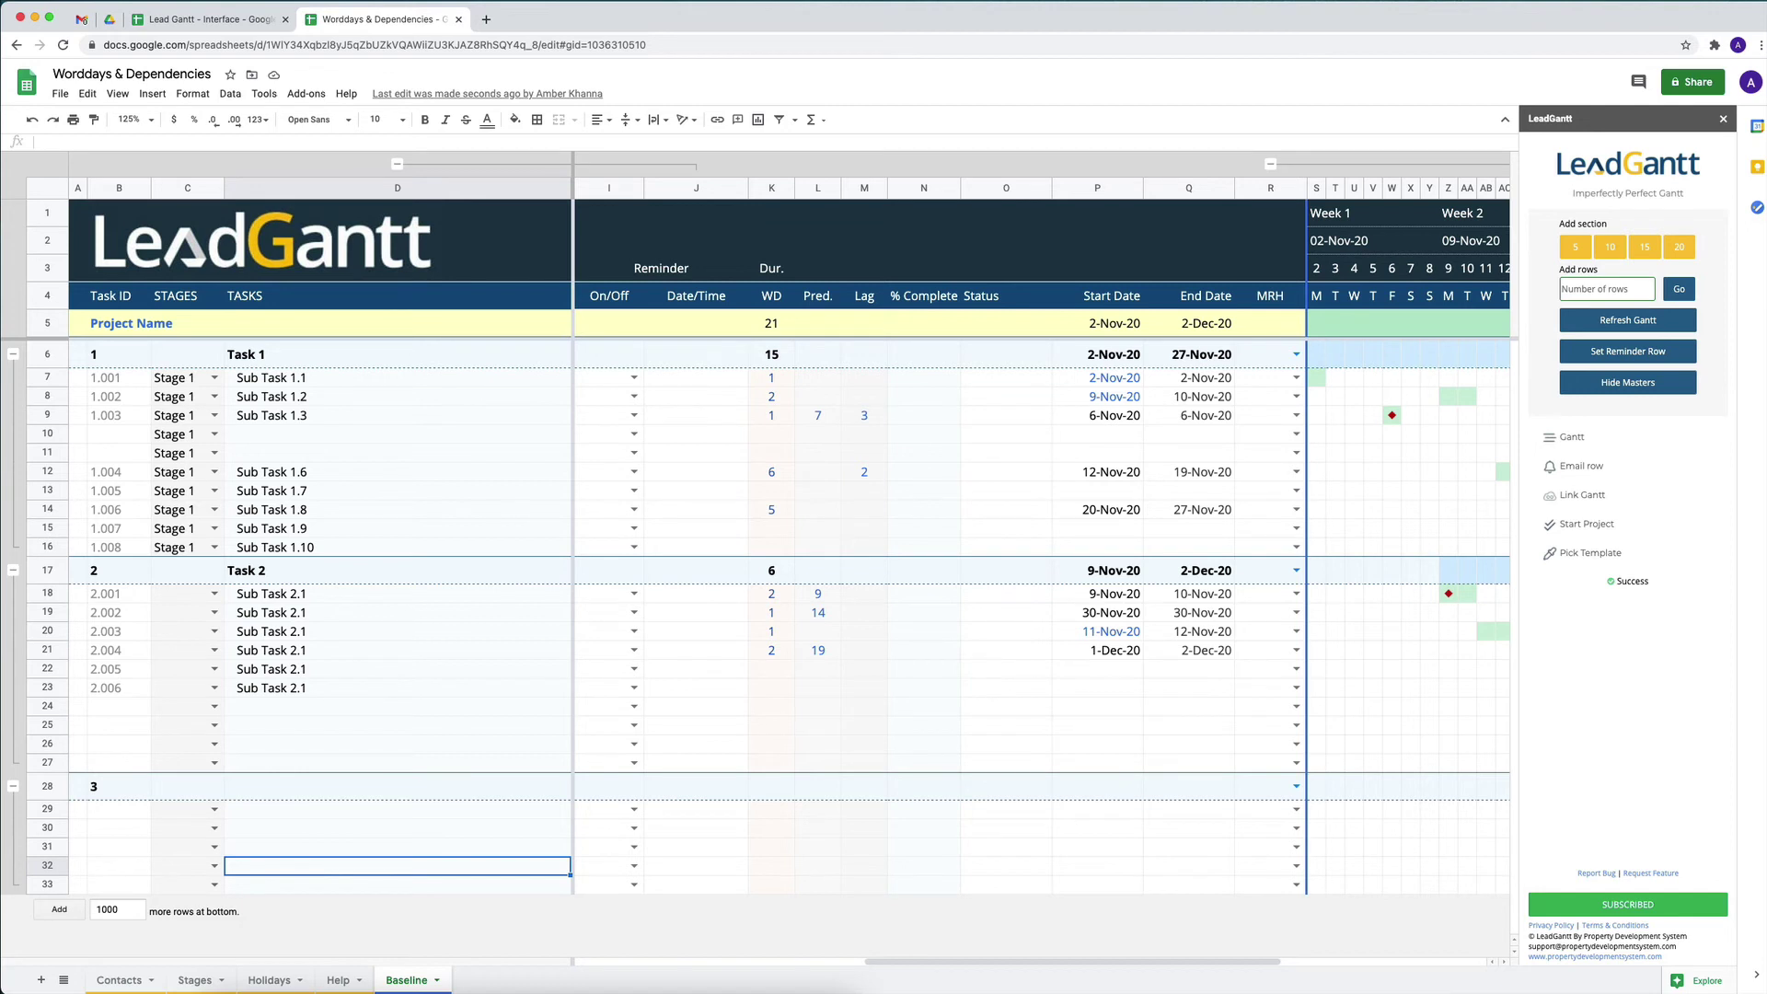
pyautogui.click(1647, 249)
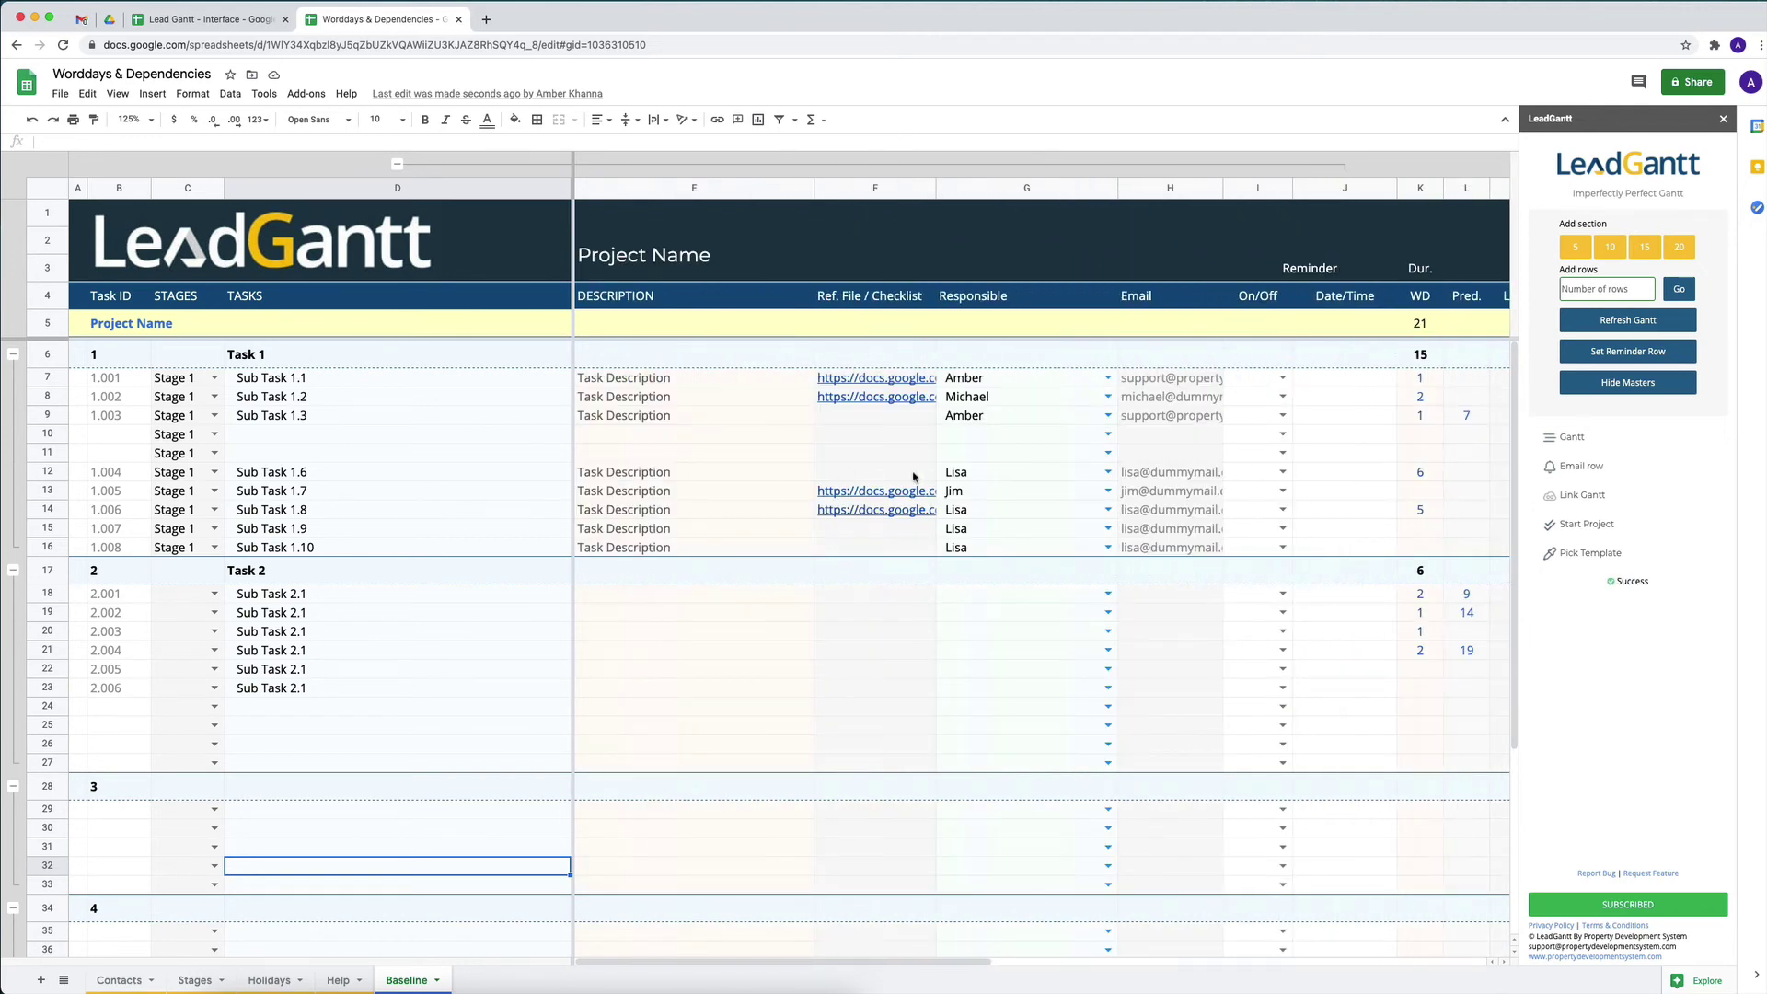
pyautogui.scroll(-5, 773, 489)
pyautogui.click(356, 781)
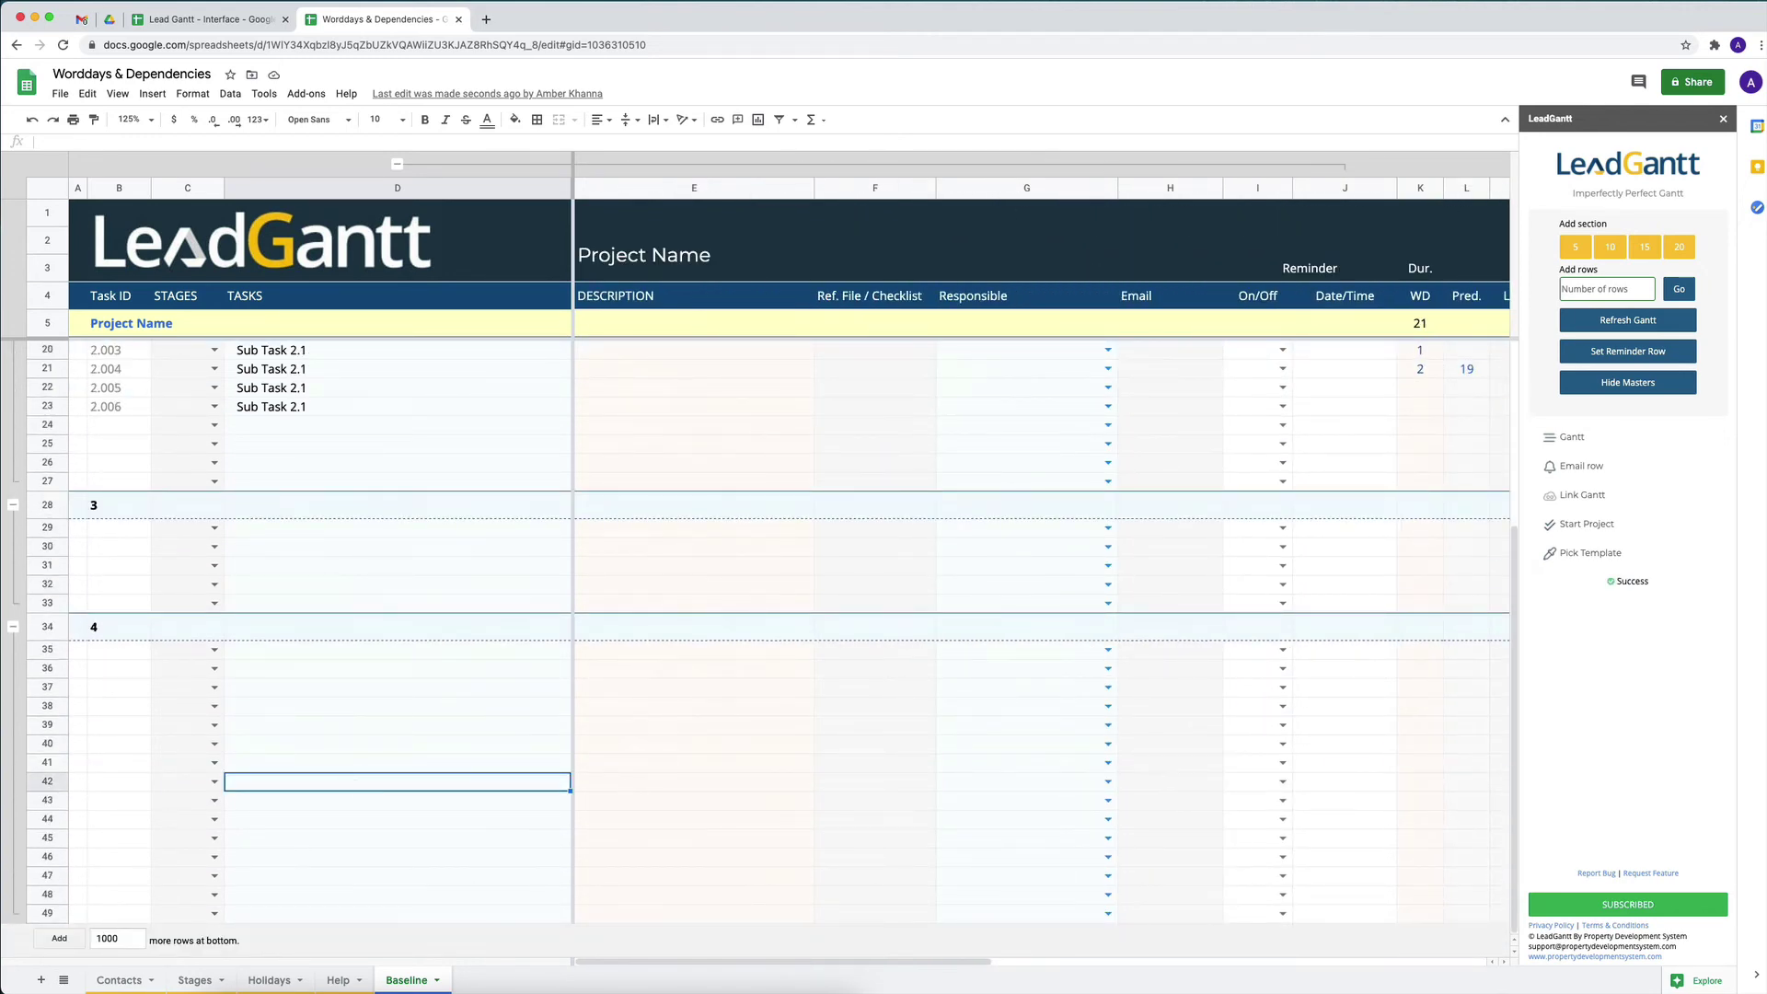
pyautogui.click(1675, 254)
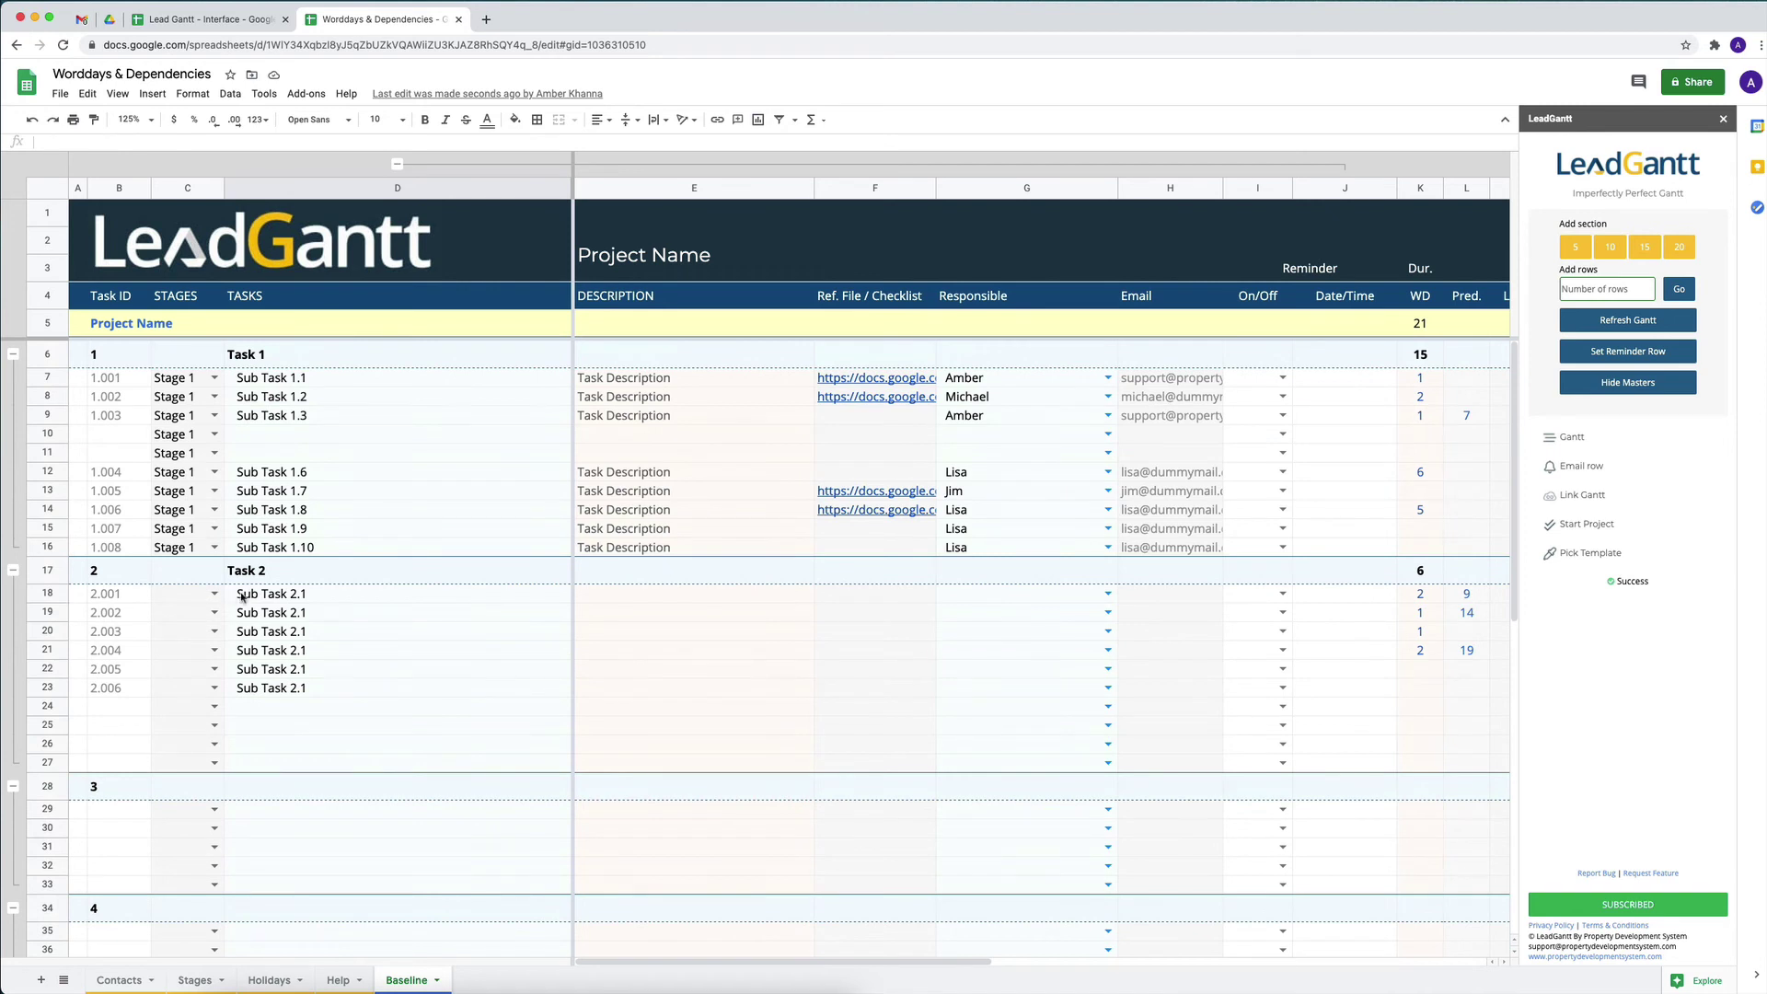
# Enter a task named Task in row 29, the first row of section 3
pyautogui.moveTo(275, 596); pyautogui.dragTo(276, 689)
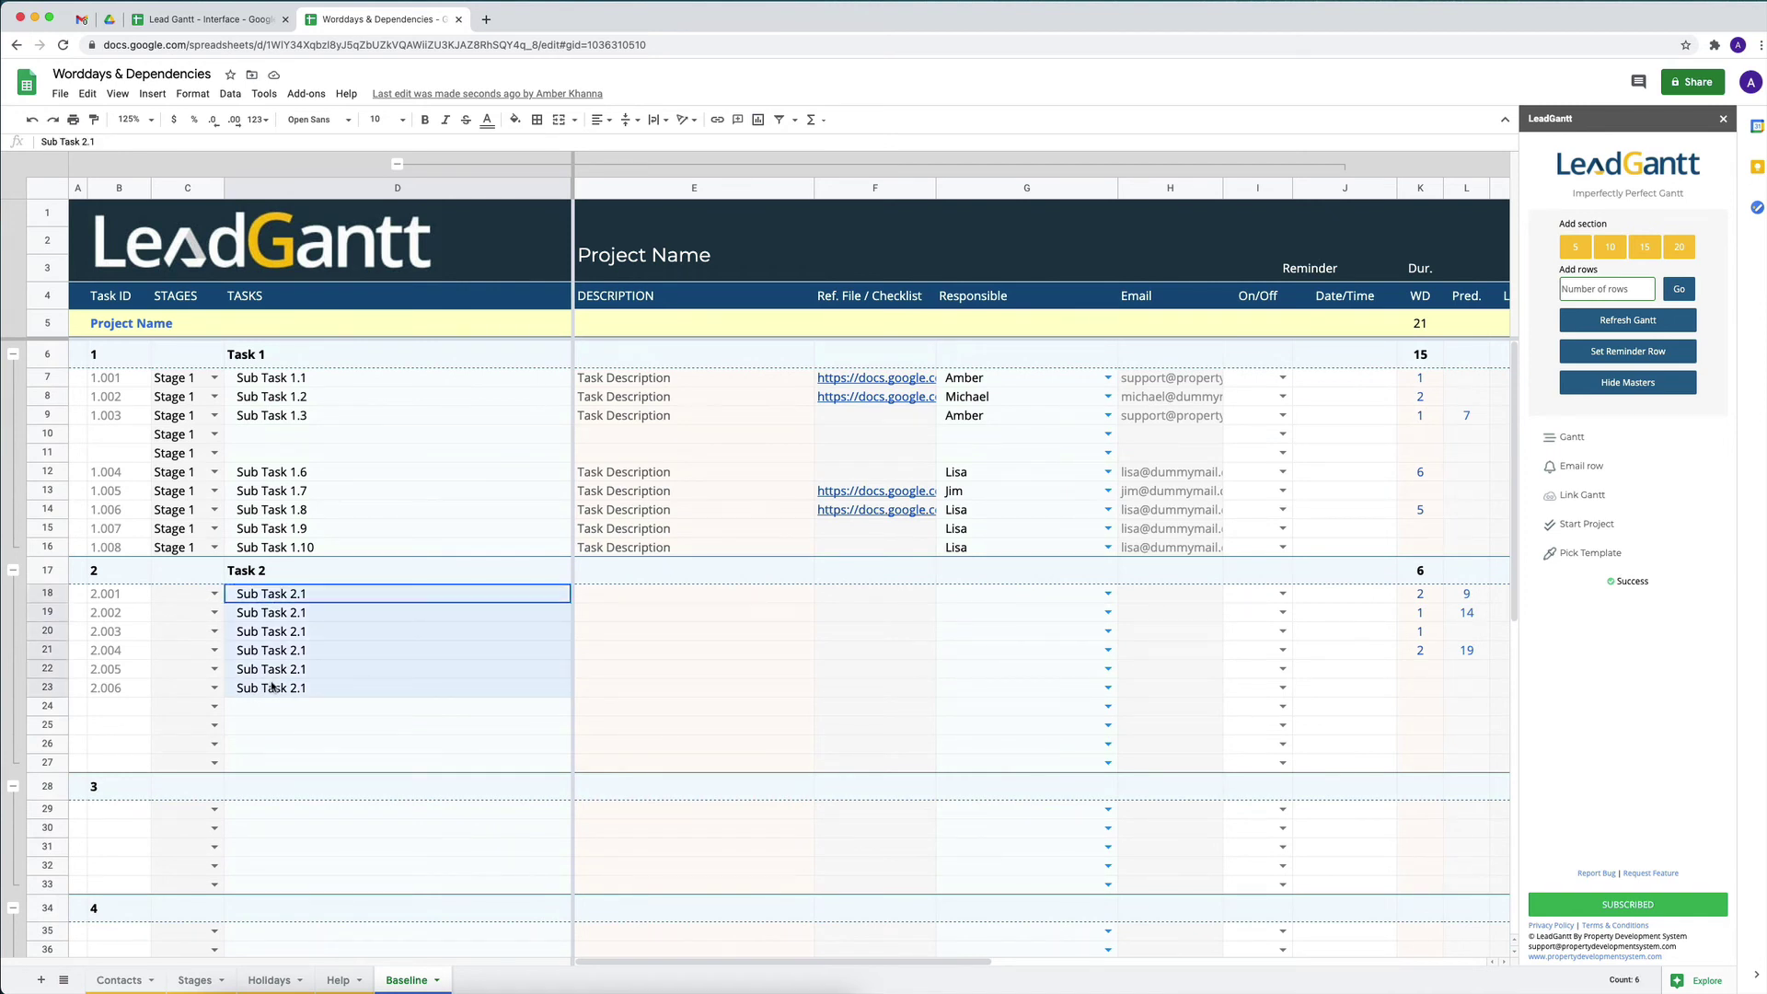
pyautogui.scroll(-2, 339, 669)
pyautogui.scroll(-3, 337, 670)
pyautogui.click(276, 670)
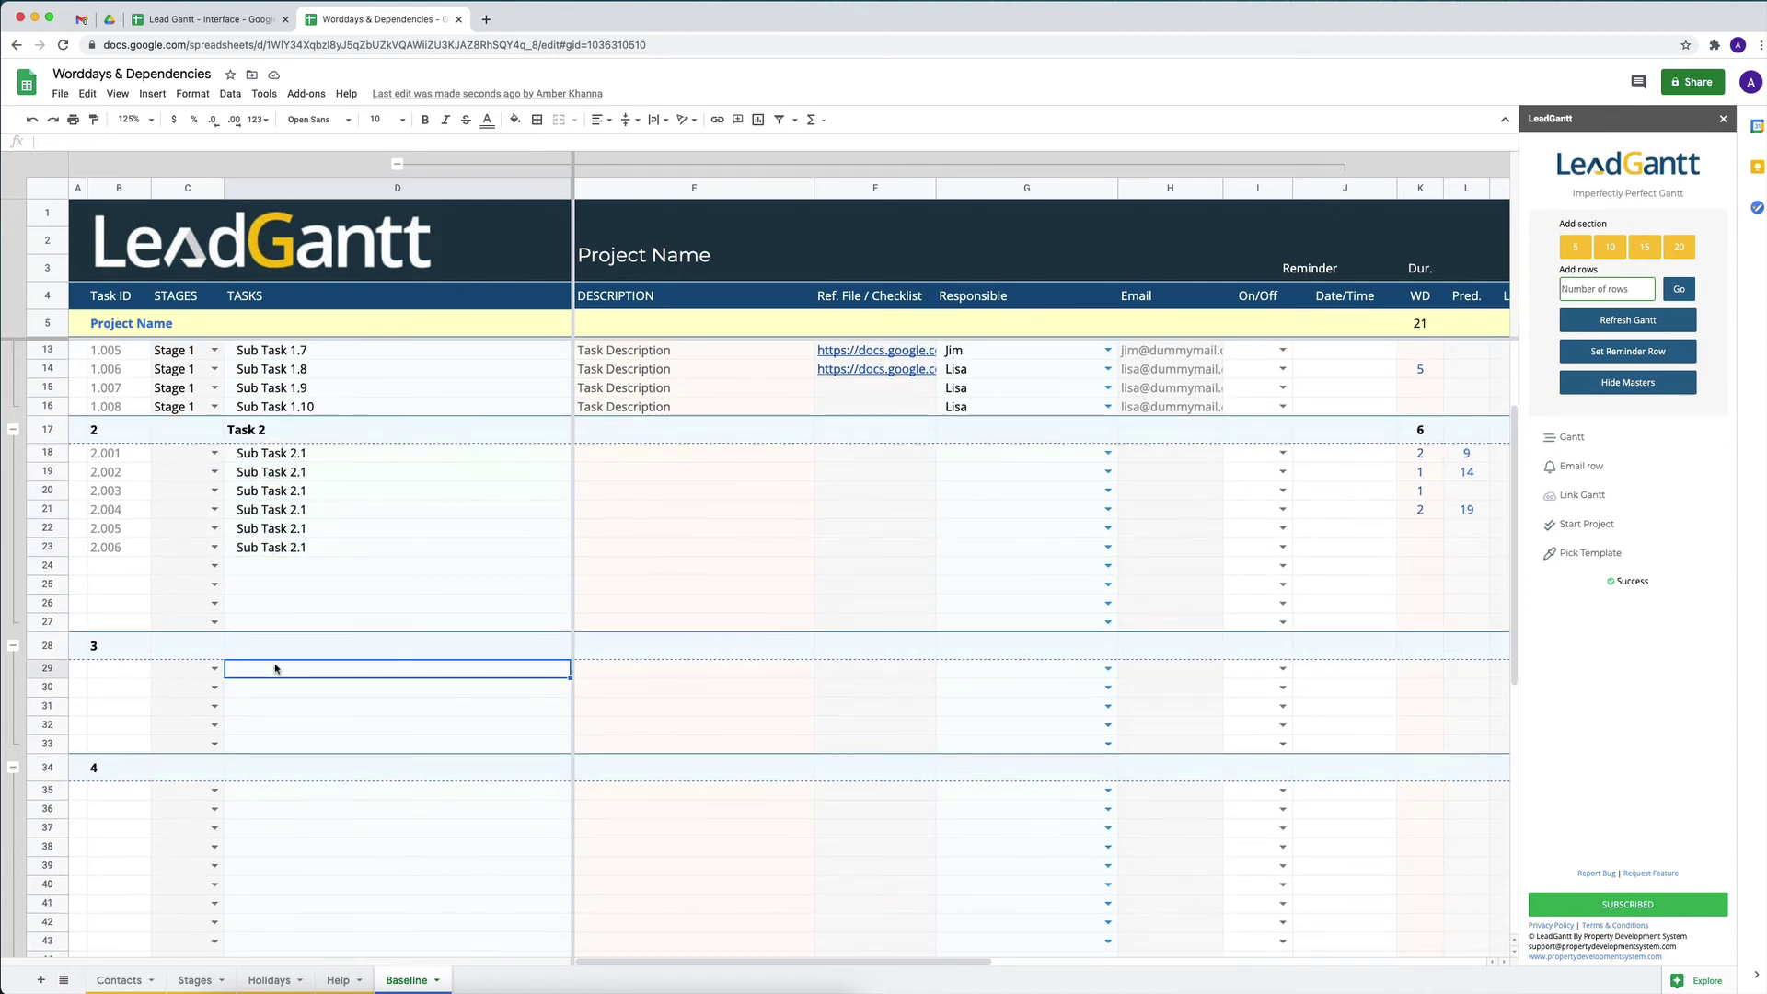
pyautogui.hscroll(5, 1184, 671)
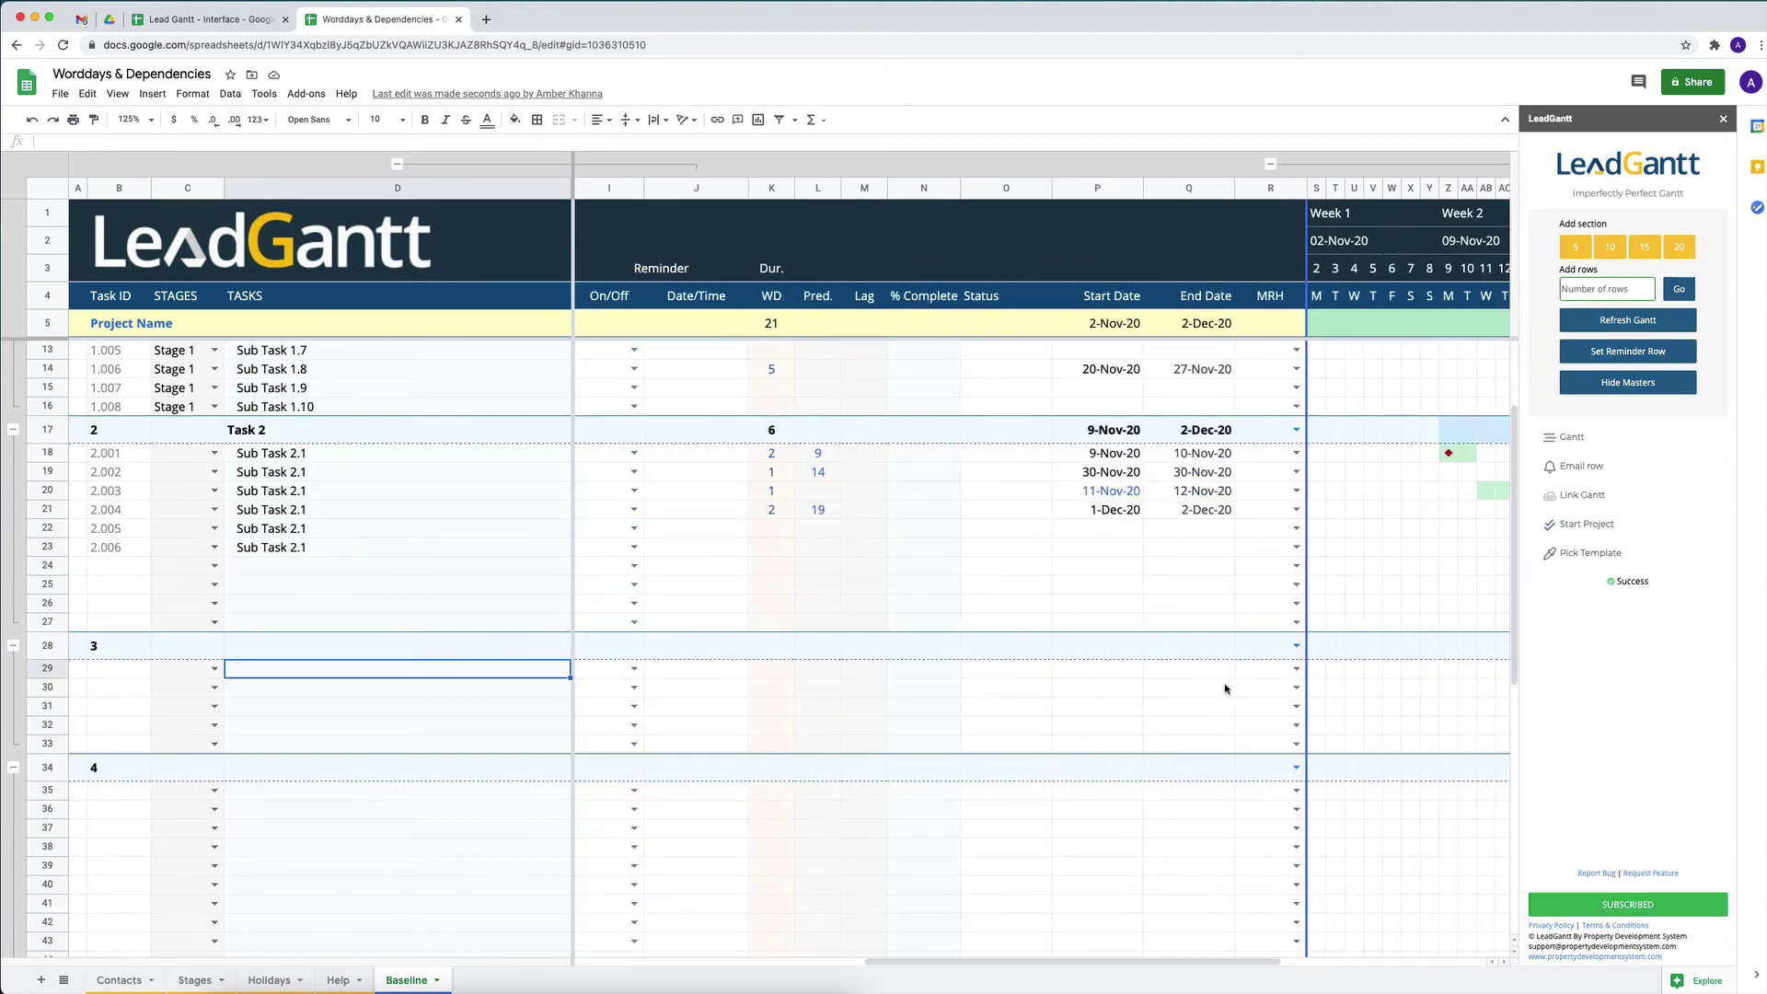
pyautogui.hscroll(-5, 1224, 690)
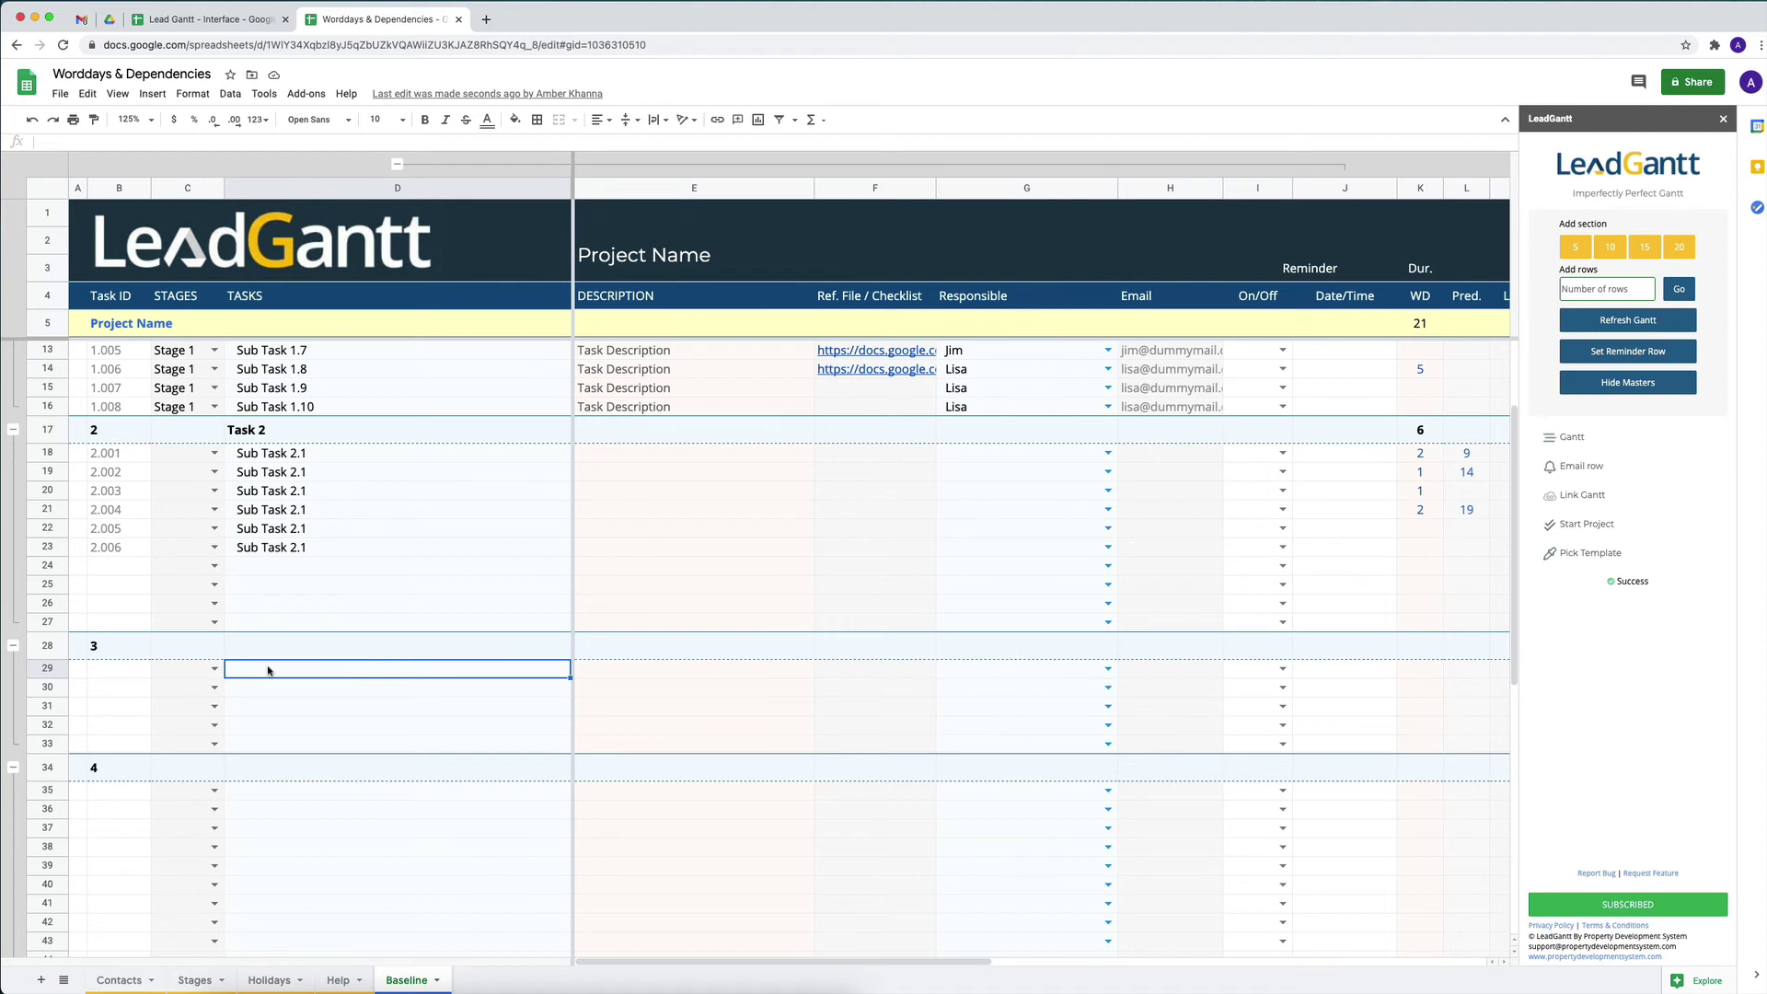
pyautogui.write('Task')
pyautogui.press('Return')
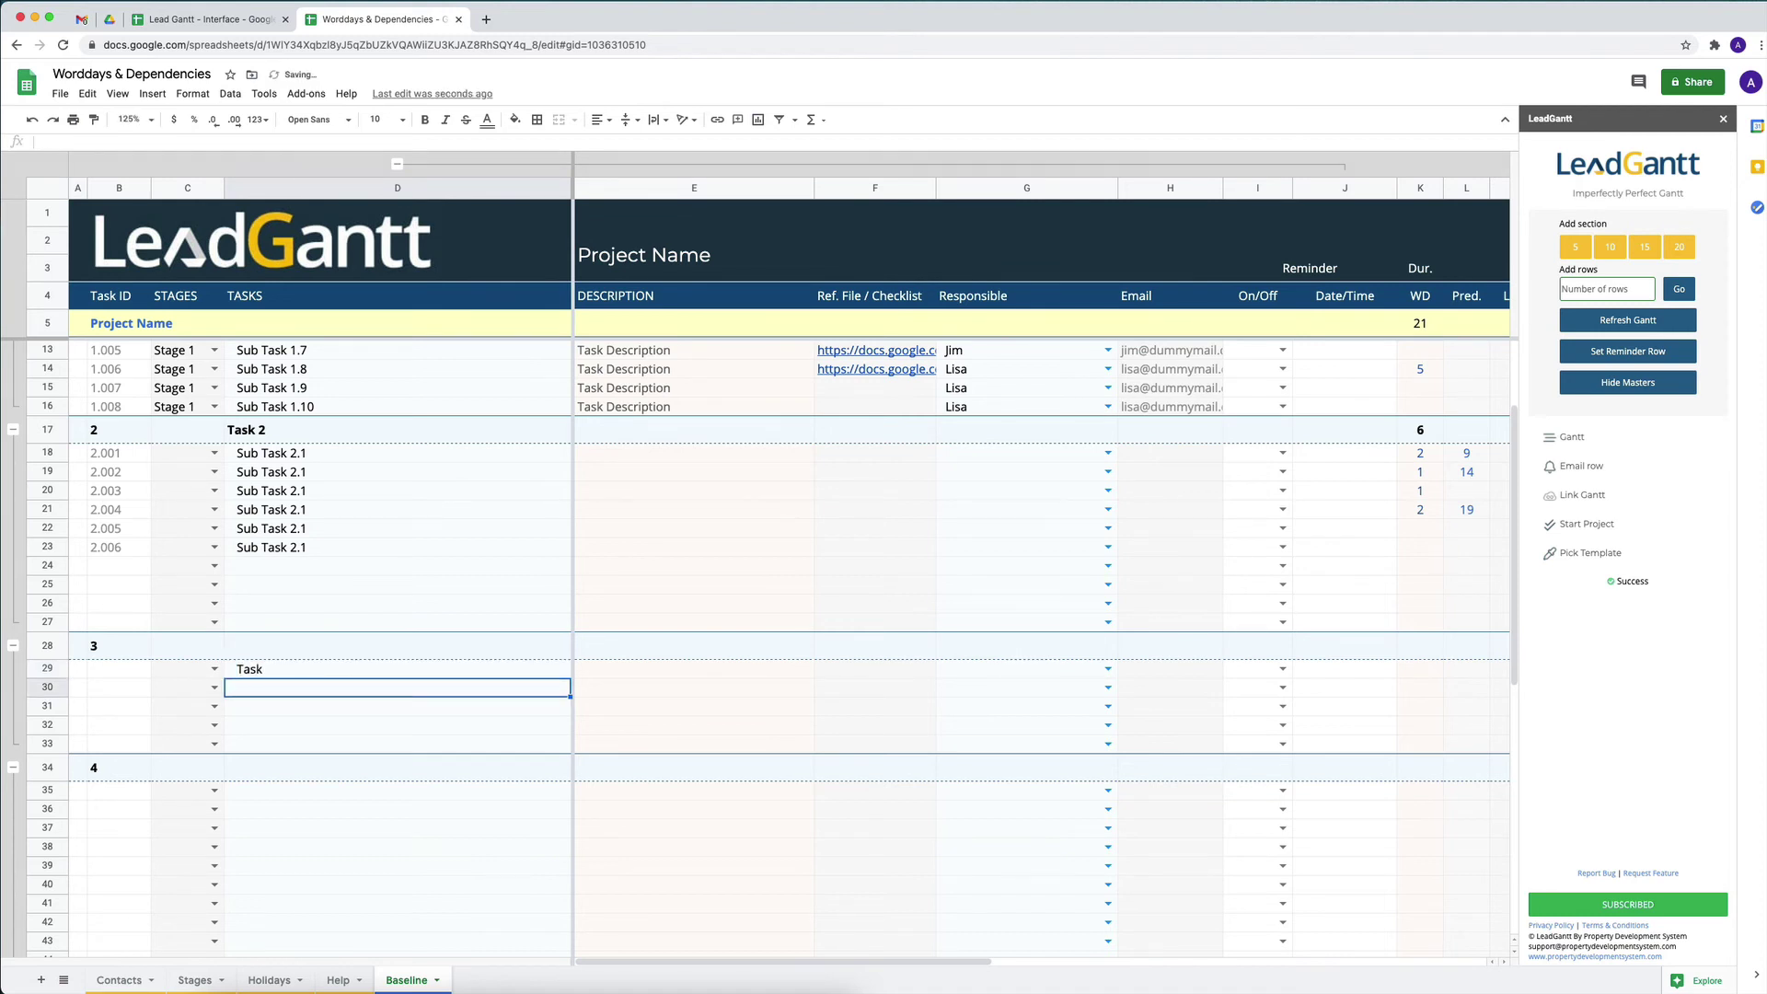
# Enter Task as the first task of section 4 in row 35 and of section 5 in row 51
pyautogui.click(256, 793)
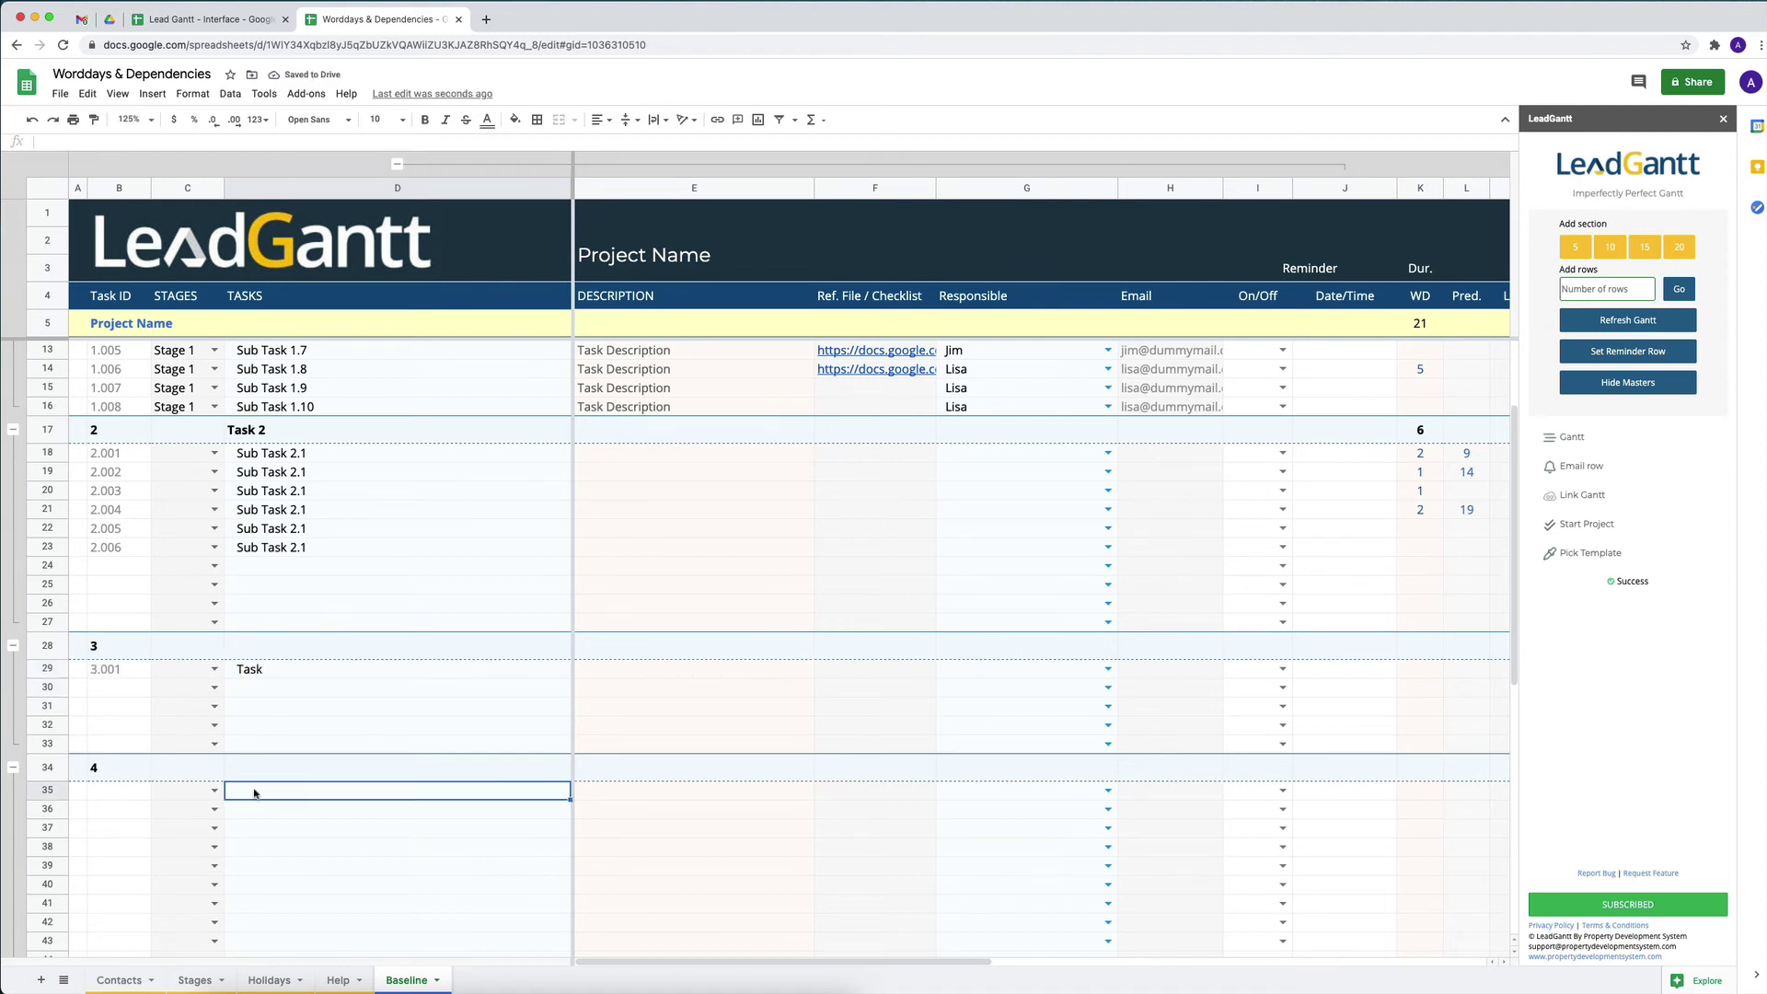
pyautogui.write('Task')
pyautogui.press('Return')
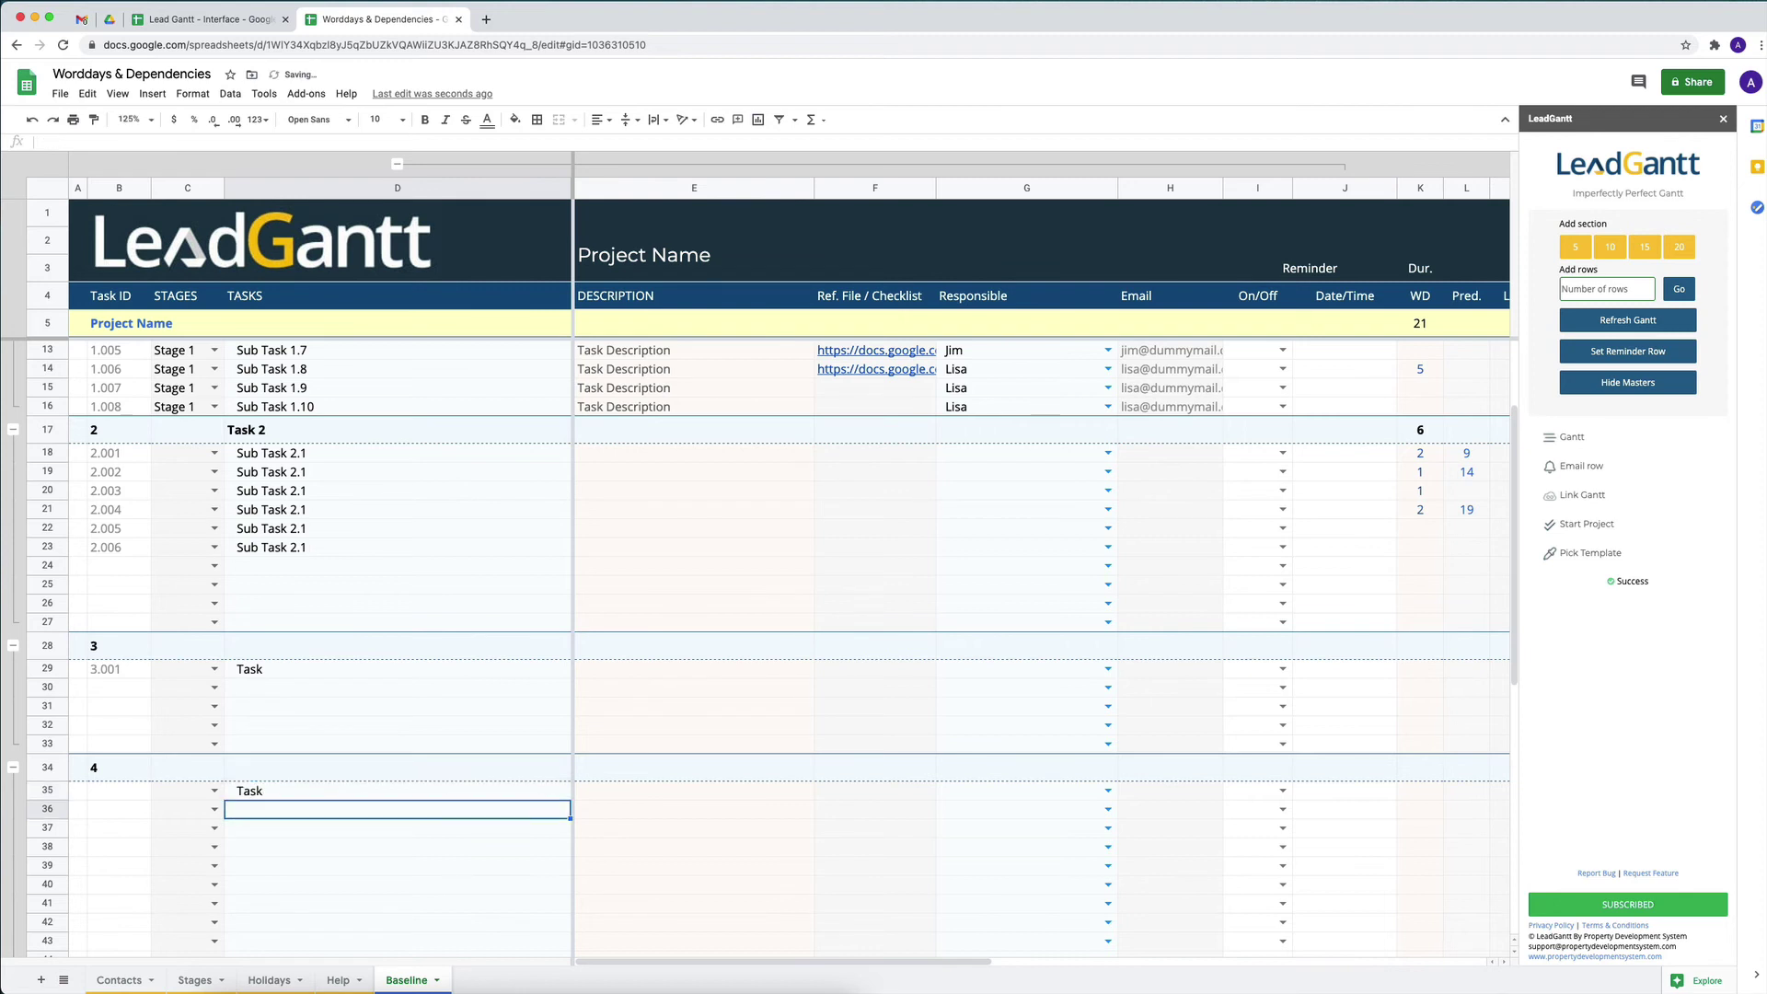
pyautogui.scroll(-5, 462, 635)
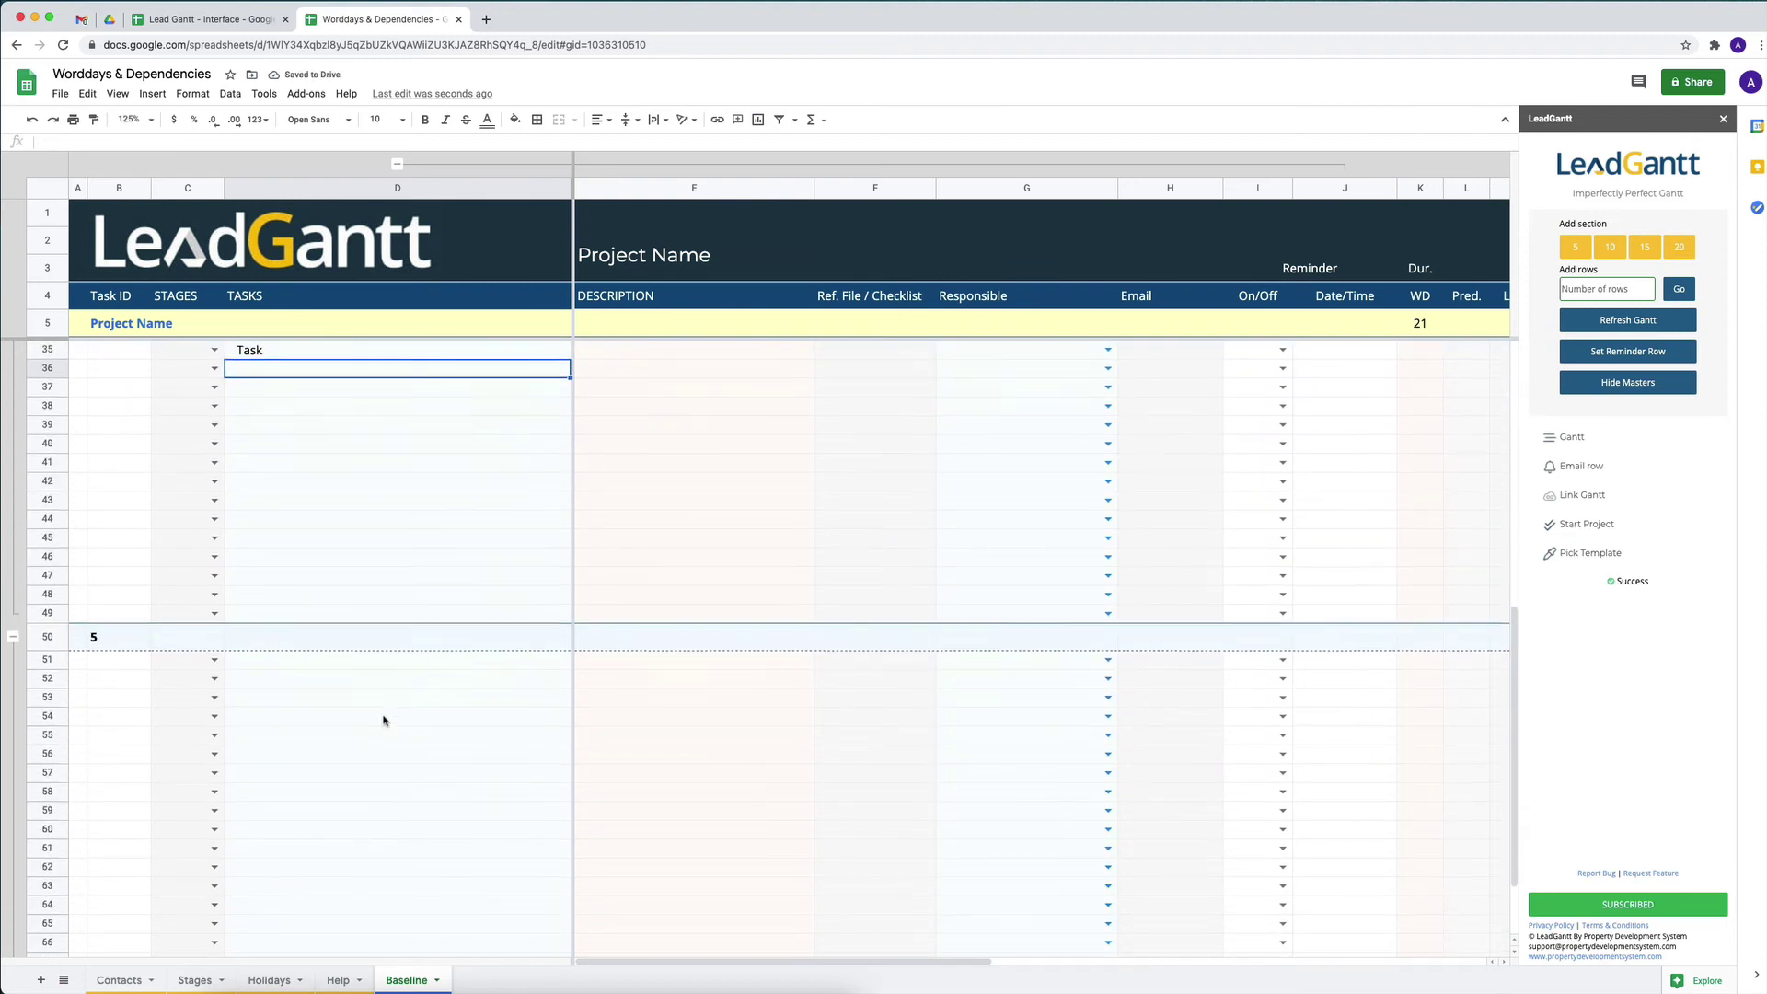
pyautogui.click(285, 627)
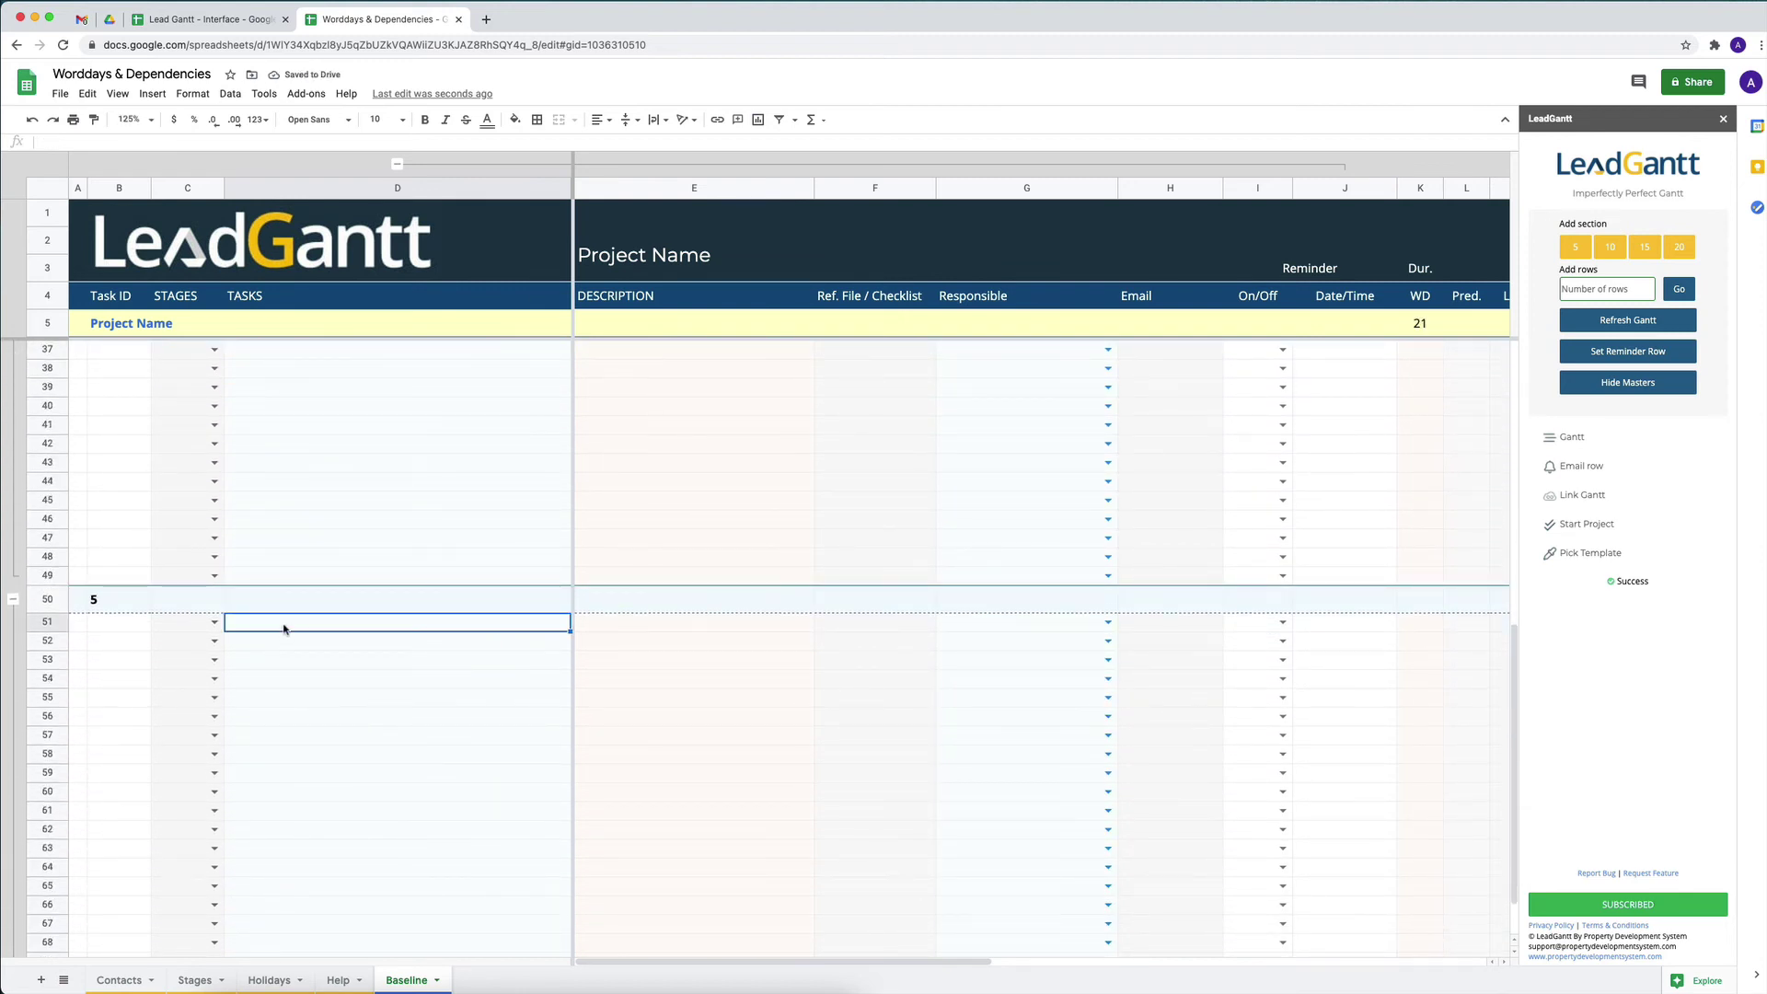
pyautogui.write('Ta')
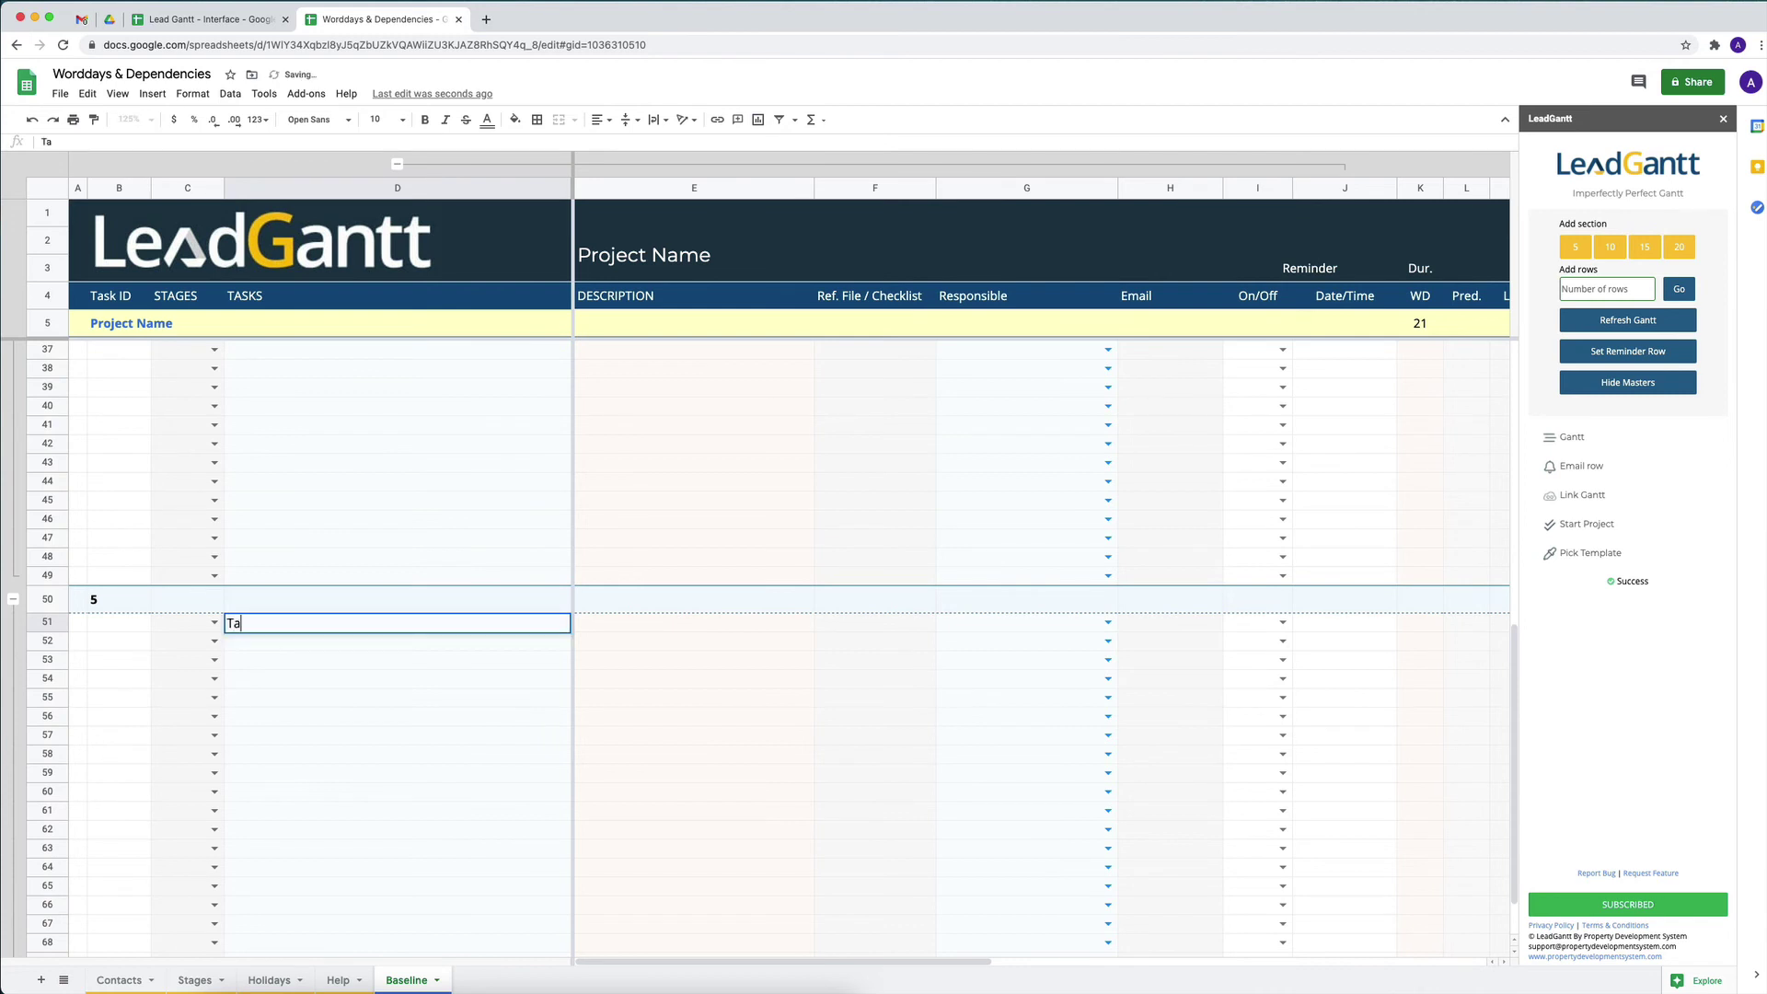
pyautogui.write('sk')
pyautogui.press('Return')
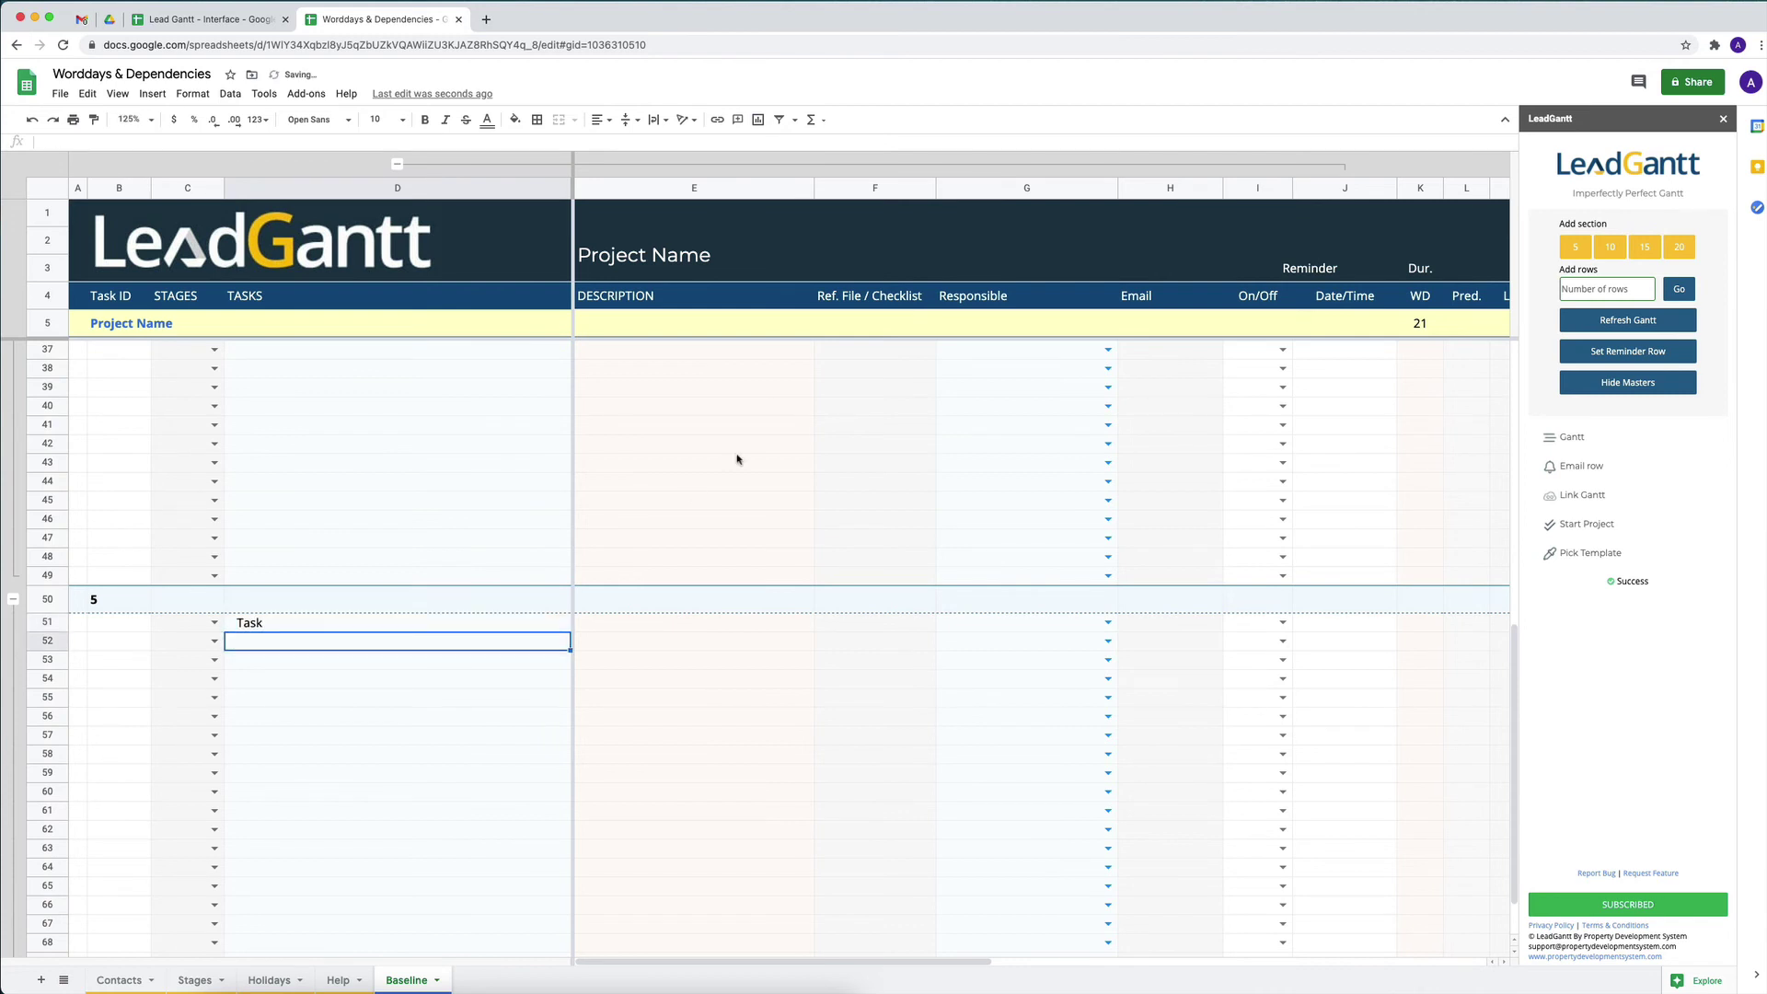
# Fill the Task entry from row 35 down to row 40 in section 4 and enter another Task in row 43
pyautogui.scroll(5, 497, 504)
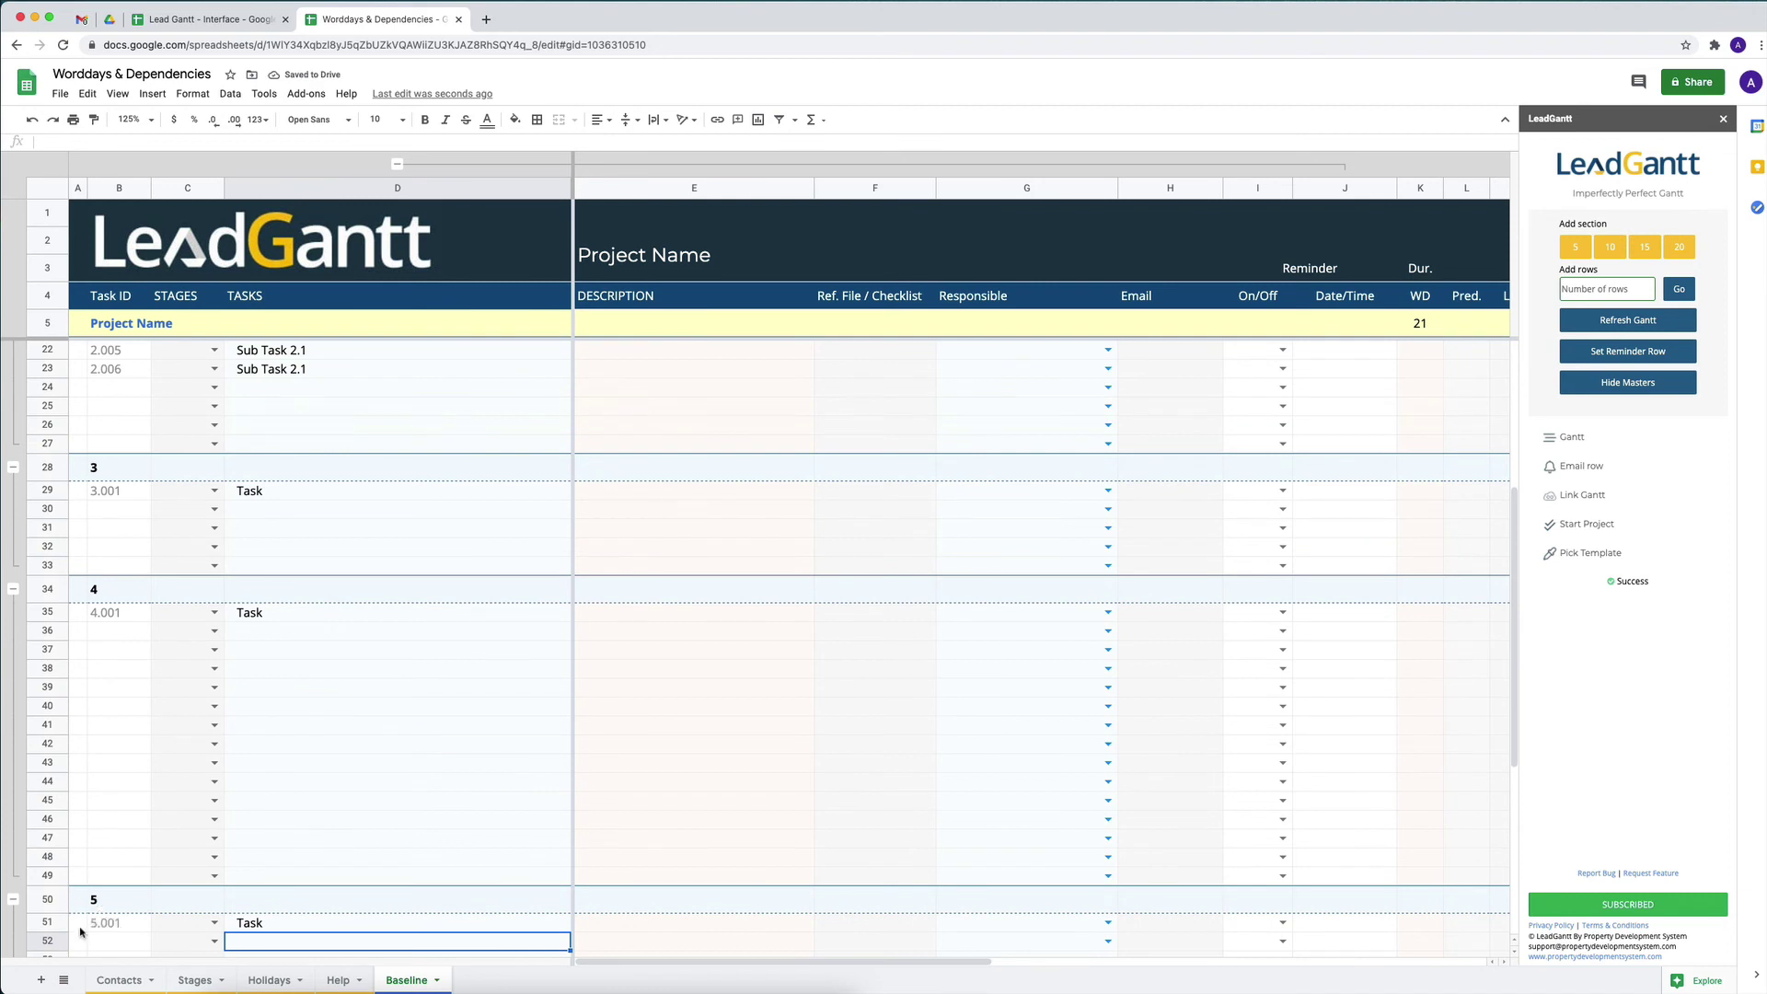
pyautogui.click(297, 622)
pyautogui.moveTo(570, 621); pyautogui.dragTo(552, 713)
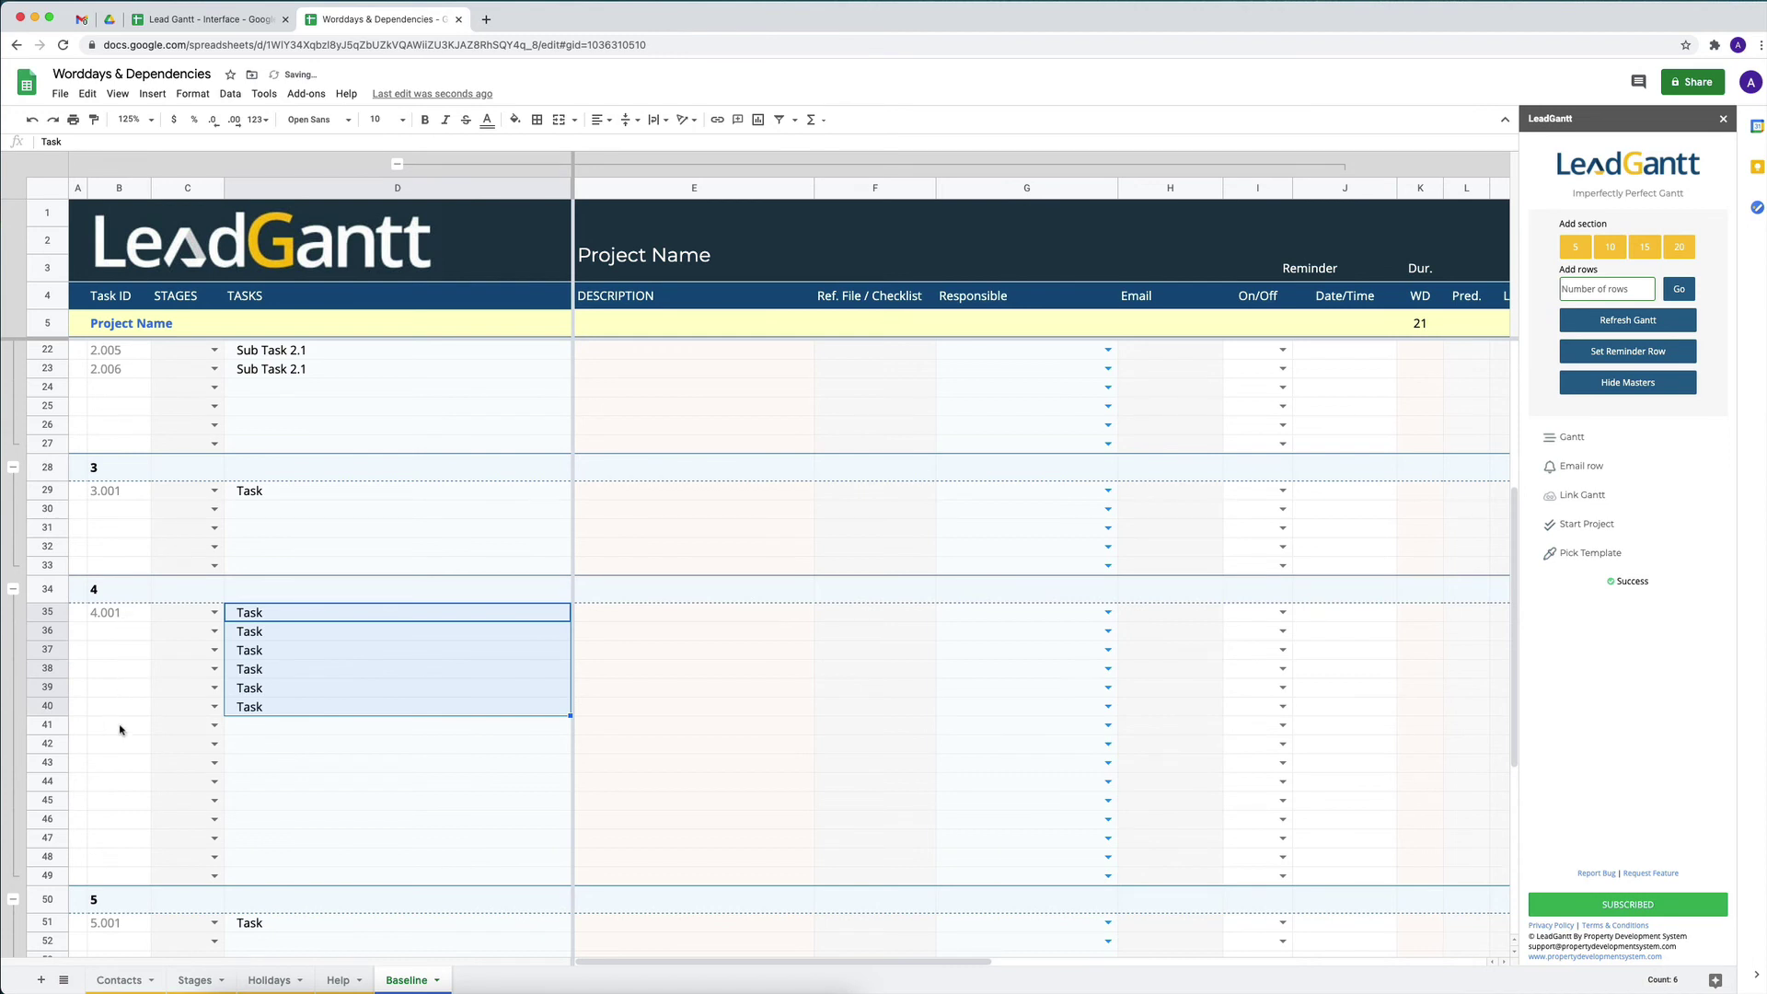
pyautogui.click(274, 763)
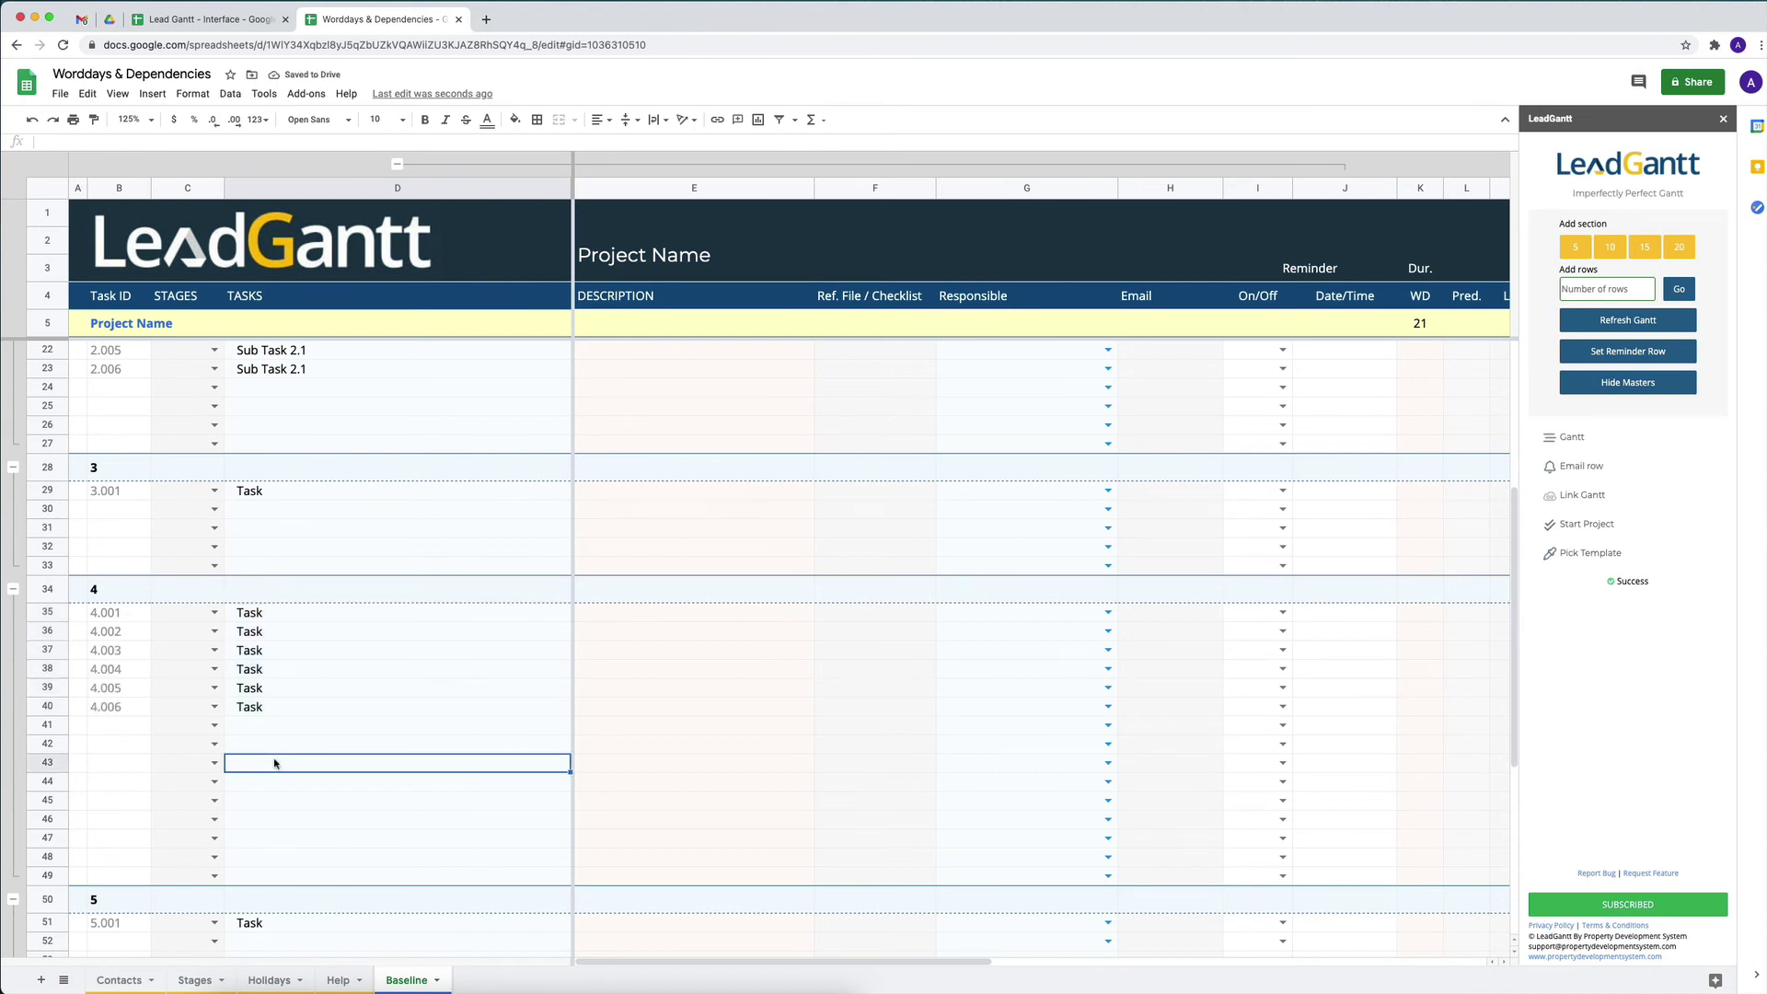
pyautogui.write('Task')
pyautogui.press('Return')
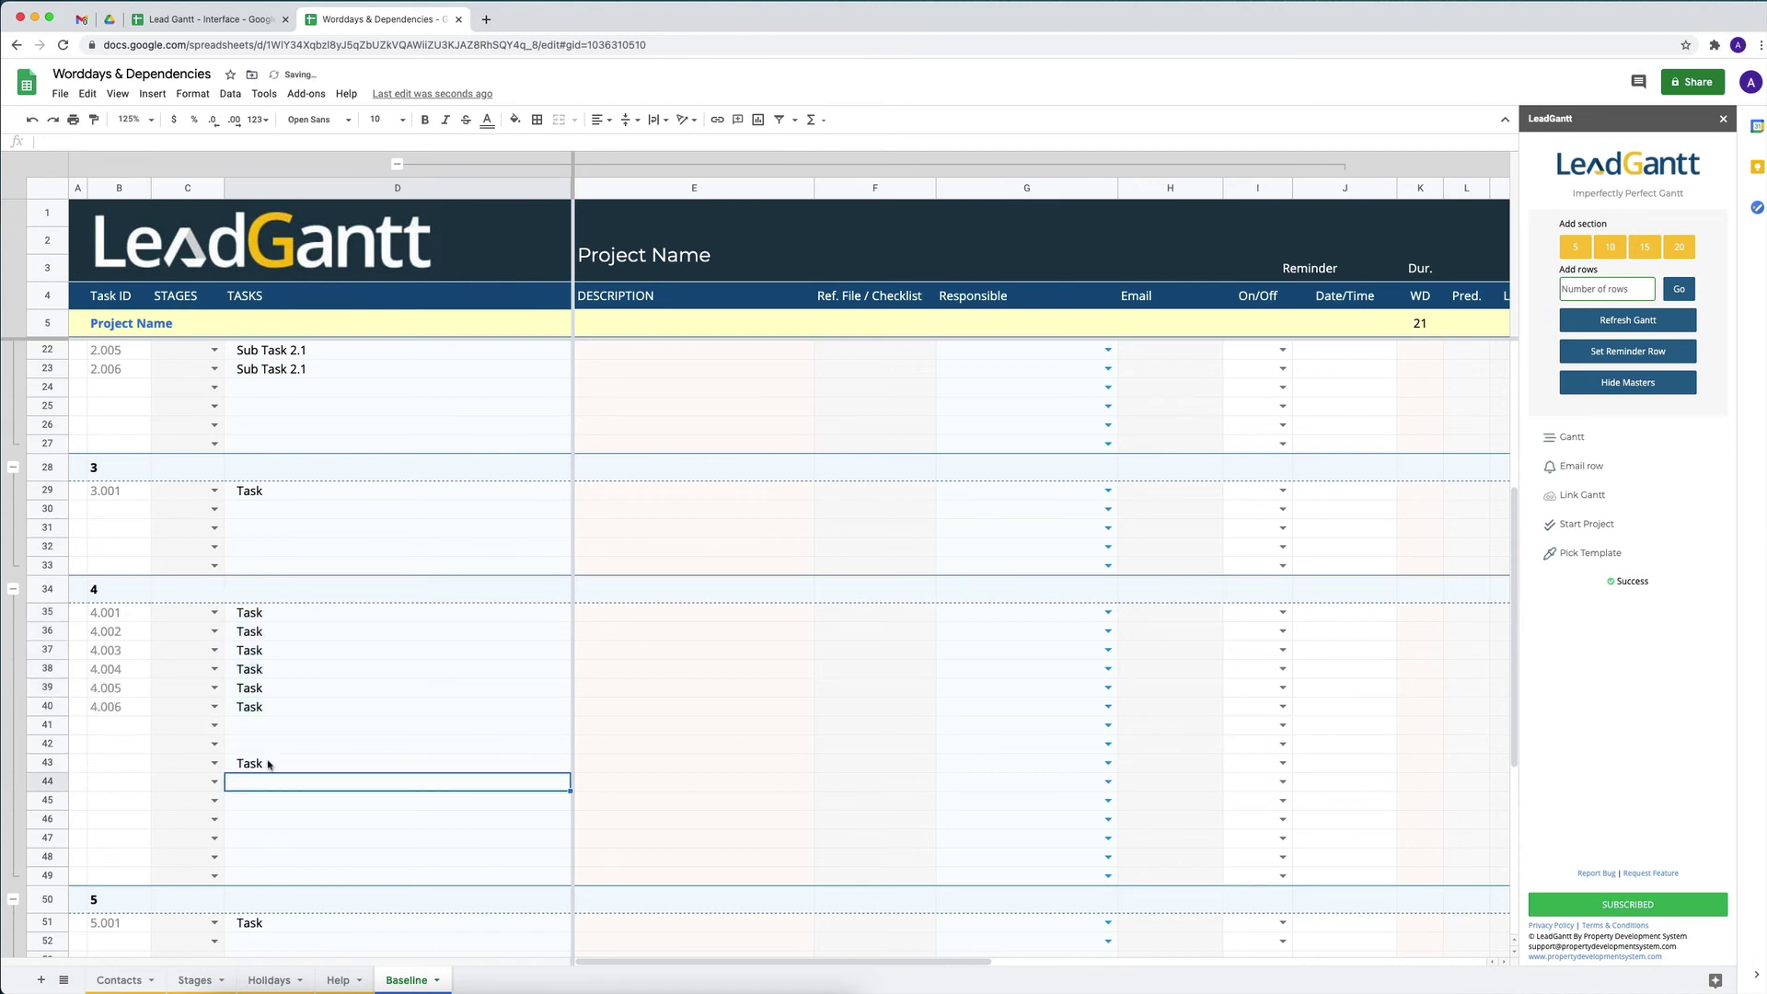
# Set the duration of the task in row 29 of section 3 to 2 workdays
pyautogui.hscroll(10, 660, 580)
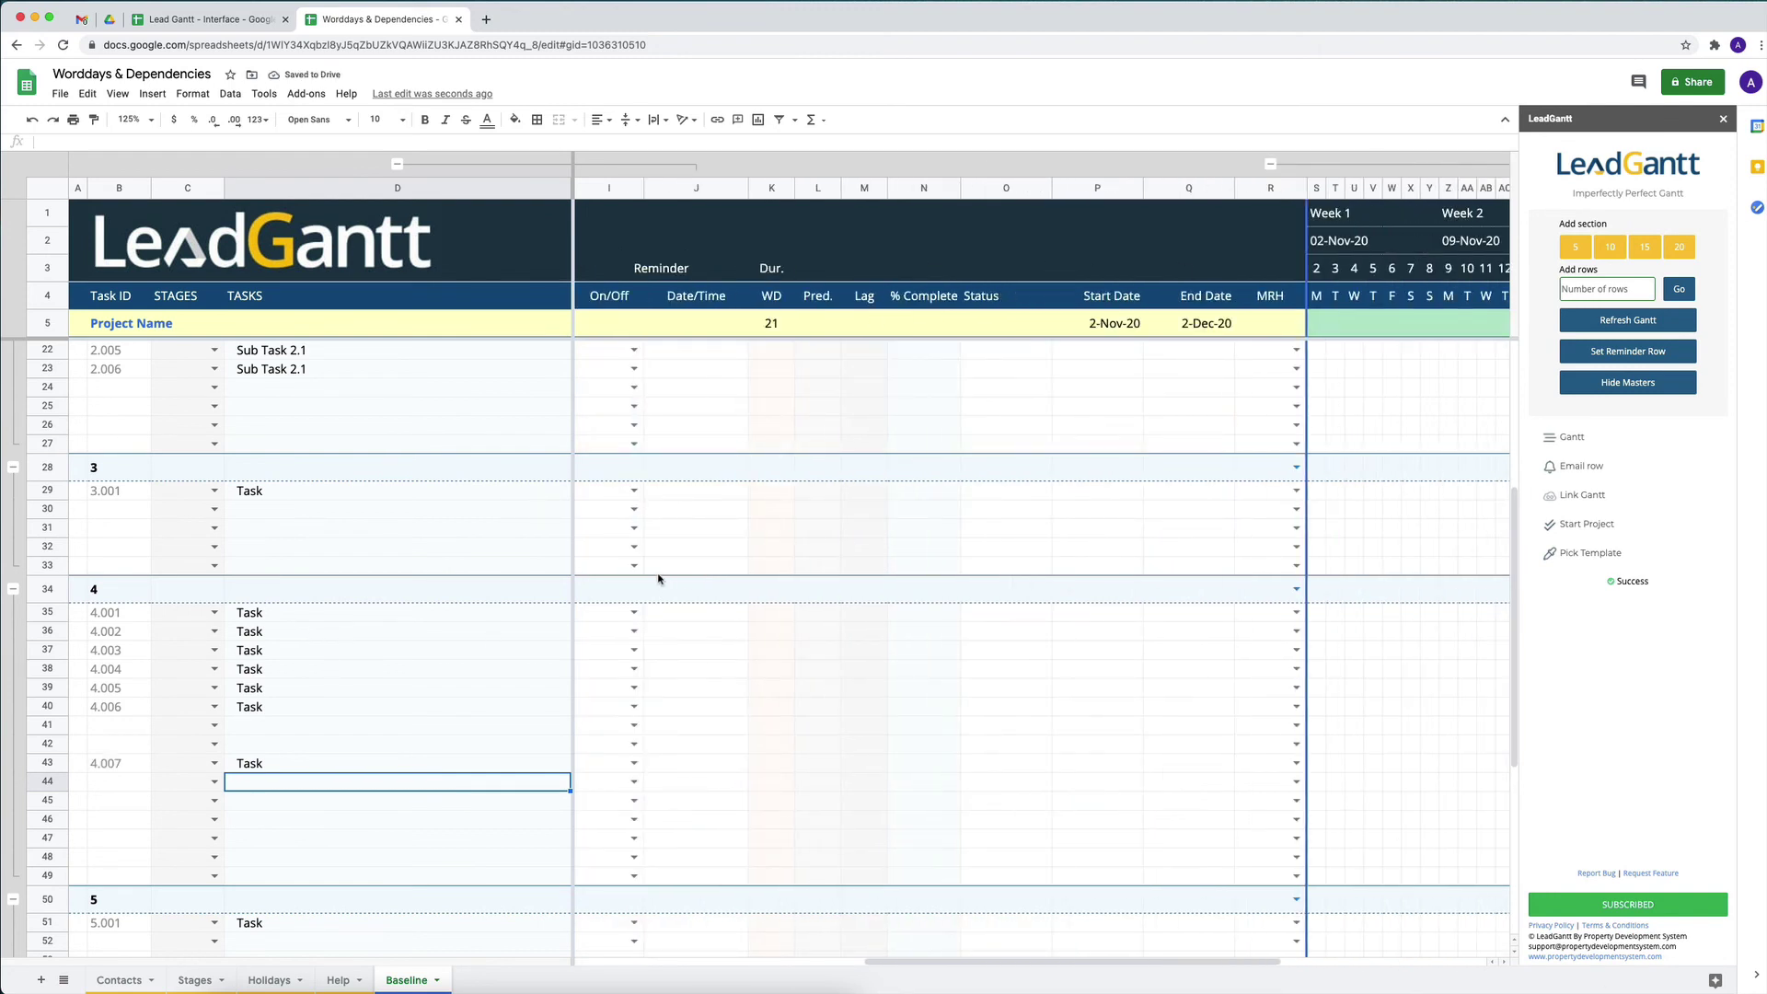
pyautogui.scroll(4, 684, 577)
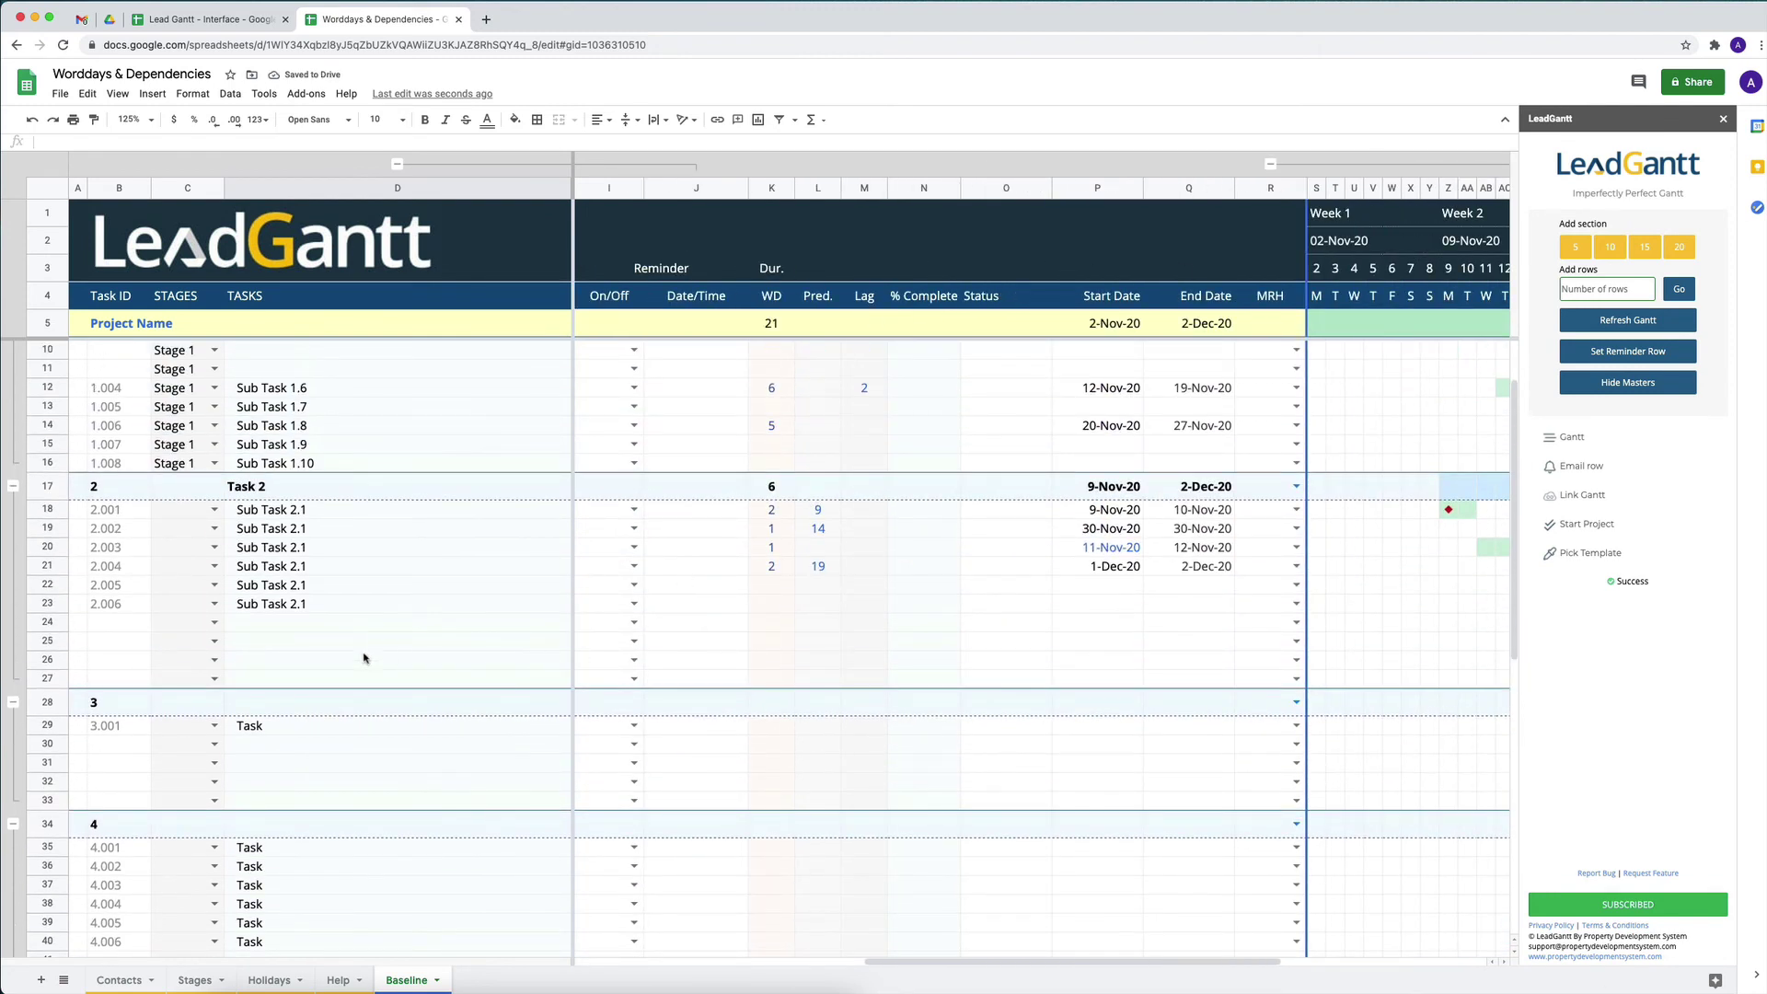
pyautogui.click(780, 732)
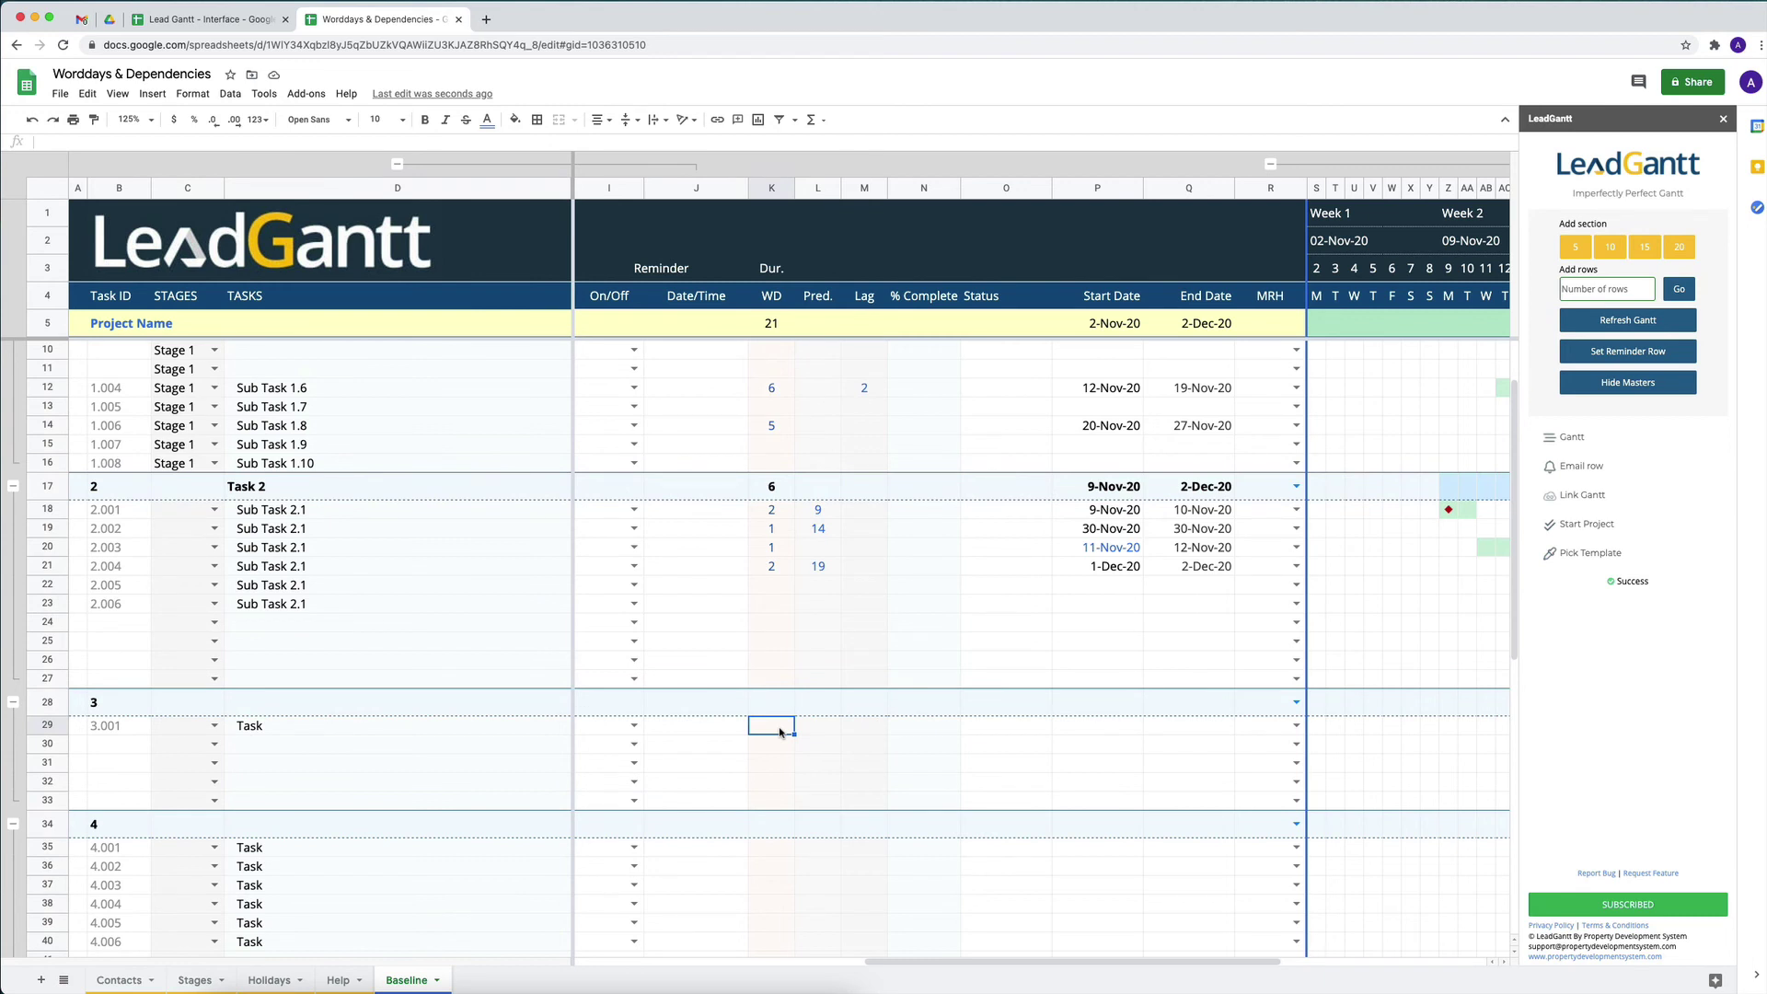
pyautogui.write('2')
pyautogui.press('Return')
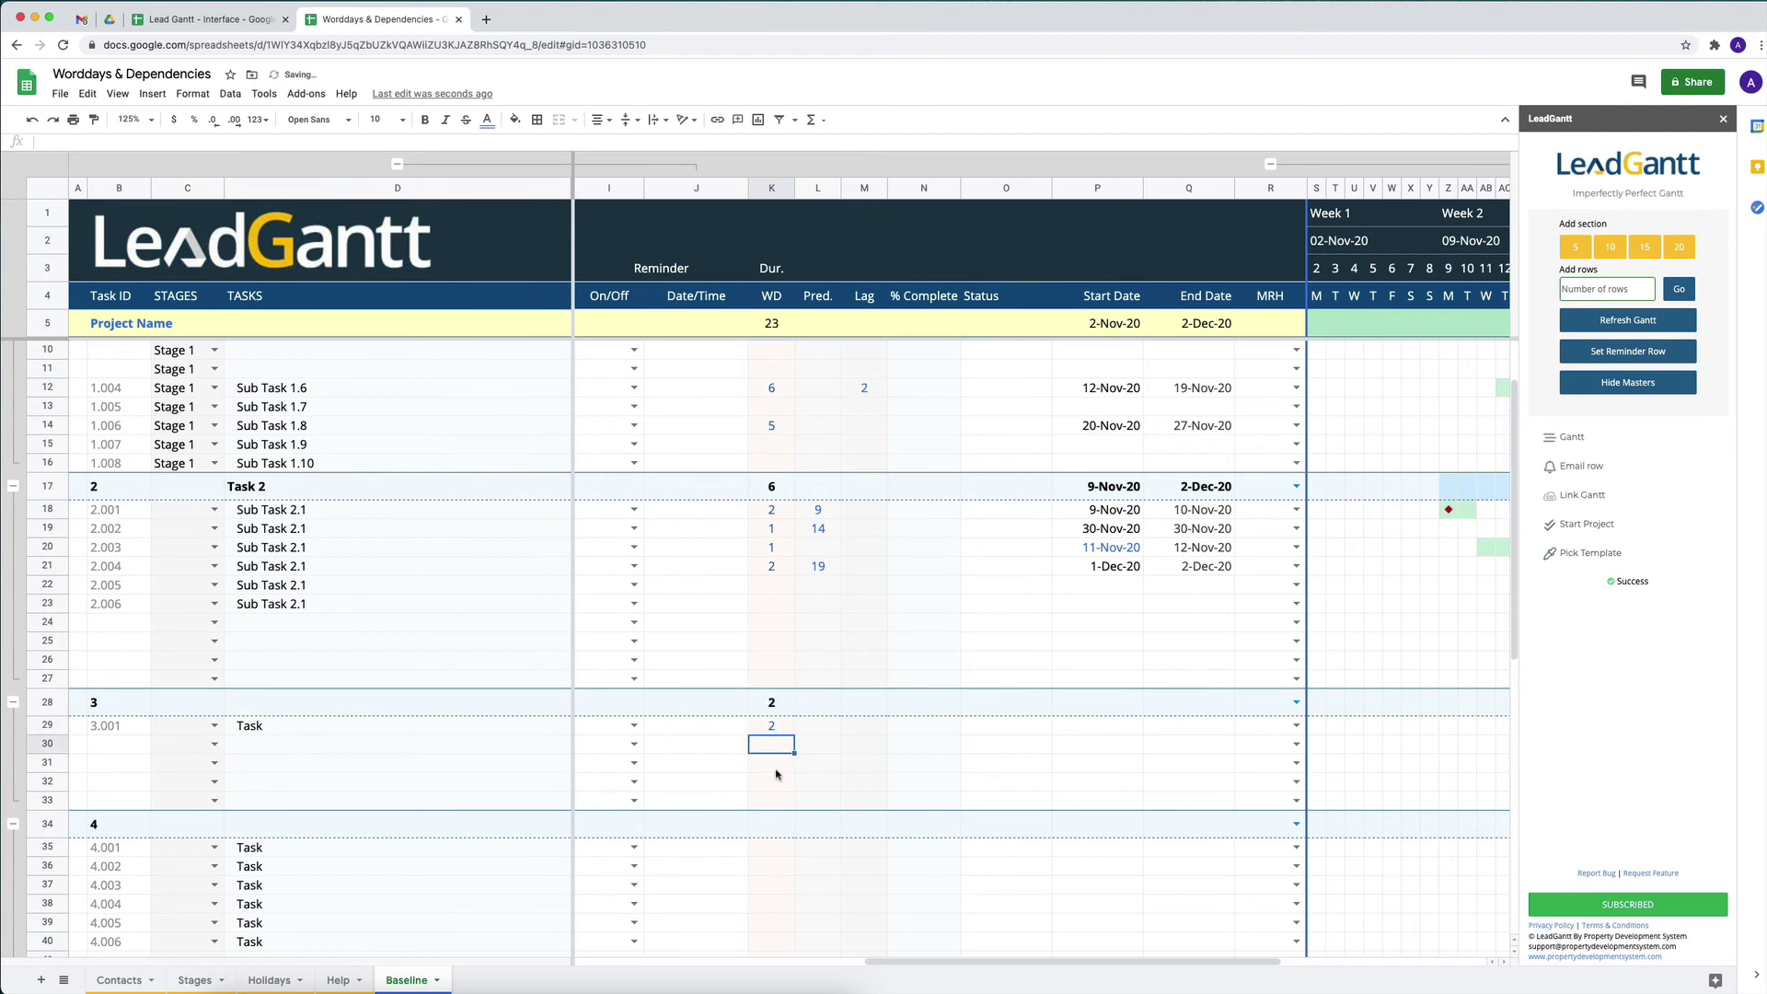
# Set the durations of the section 4 tasks to 10 workdays in row 35 and 1 workday each in rows 36 and 37
pyautogui.scroll(-2, 778, 776)
pyautogui.click(768, 717)
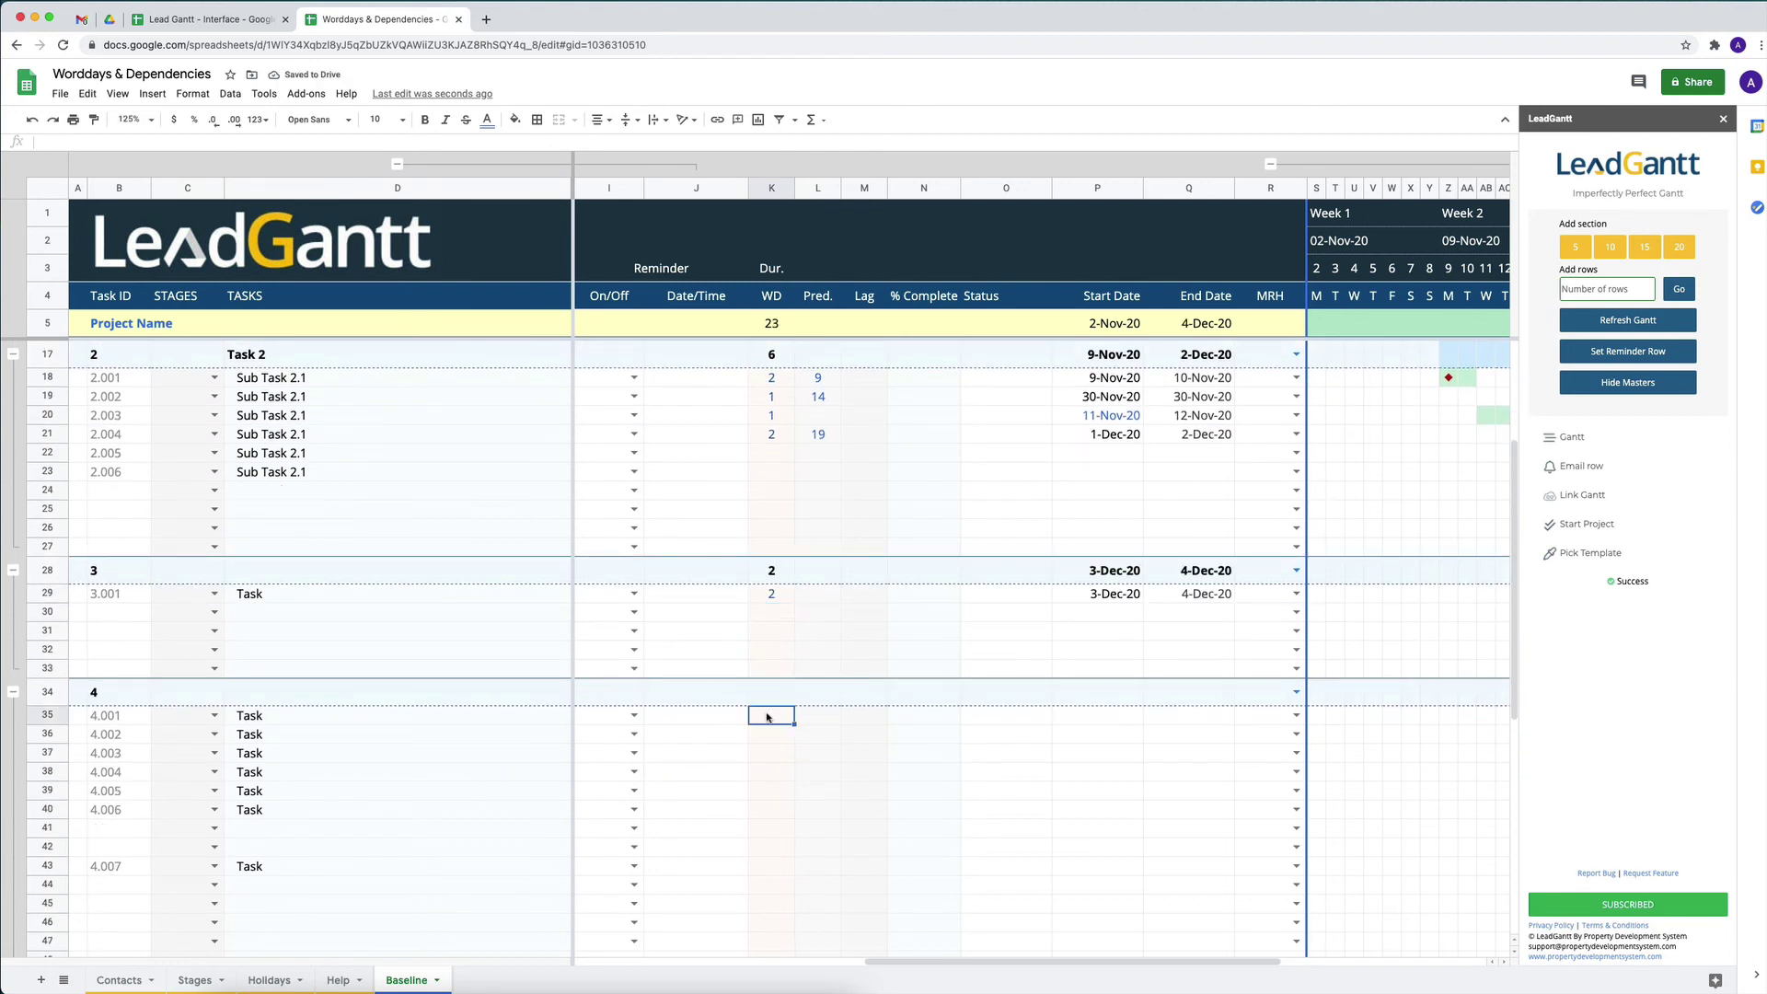
pyautogui.write('10')
pyautogui.press('Return')
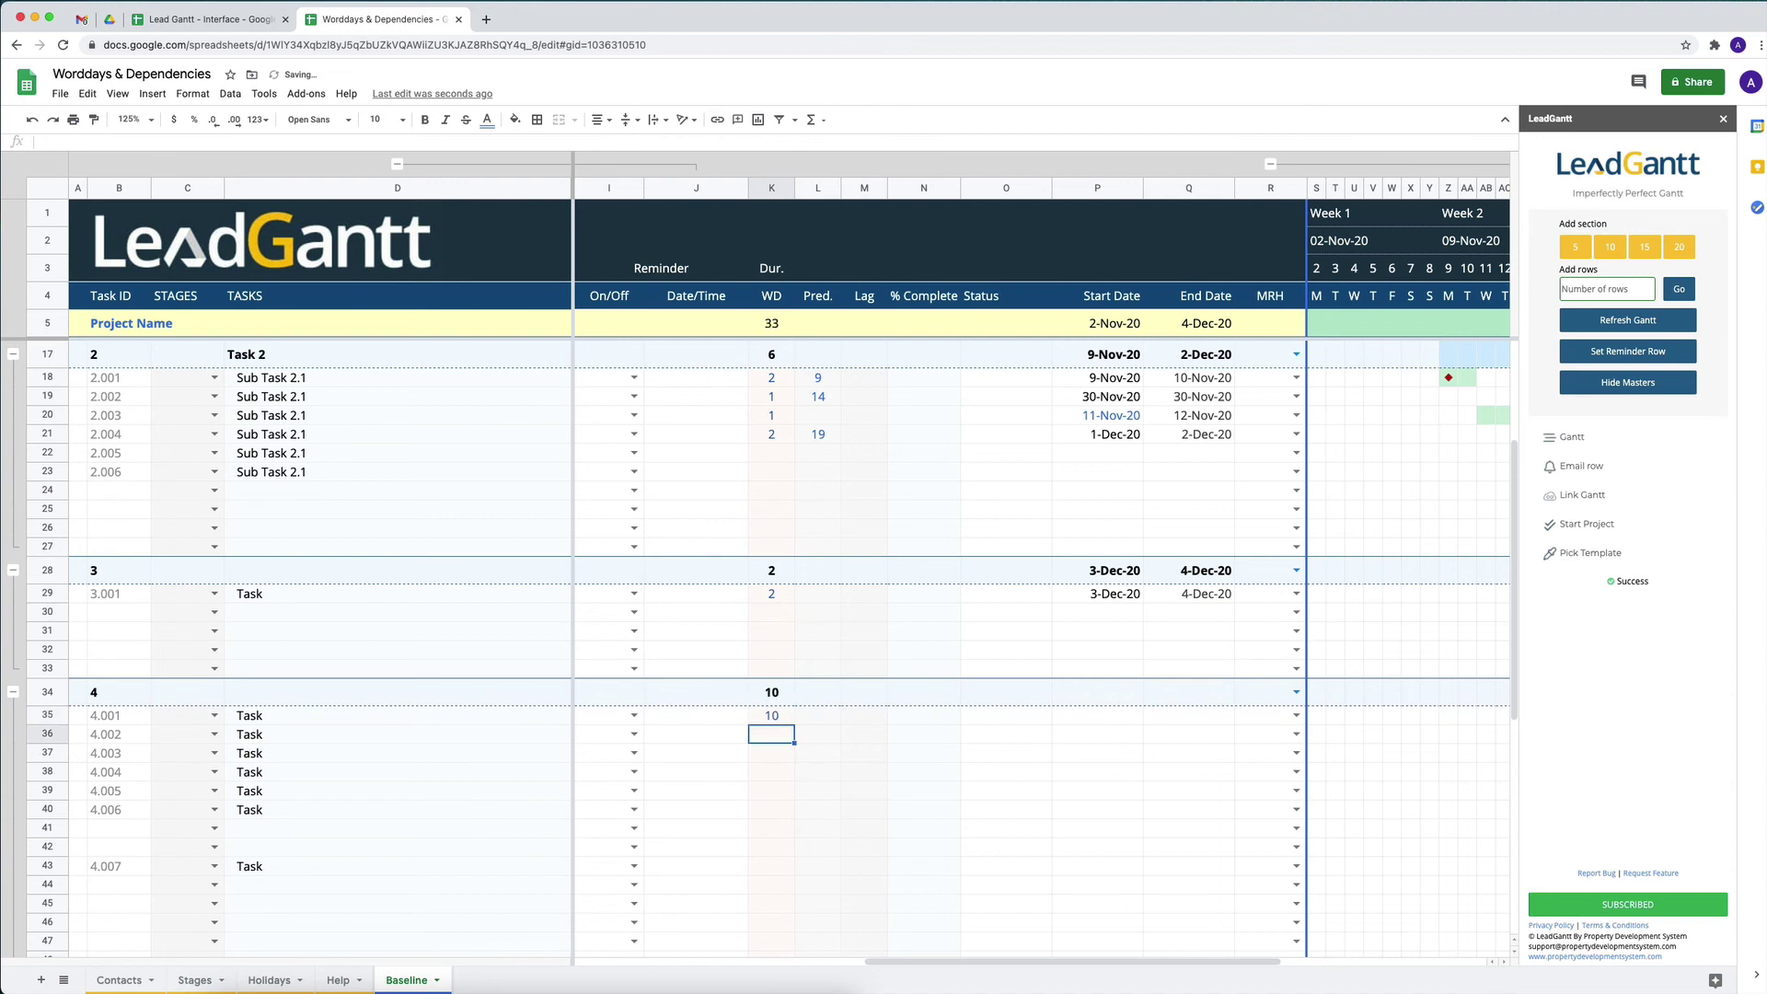
pyautogui.write('1')
pyautogui.press('Return')
pyautogui.write('1')
pyautogui.press('Return')
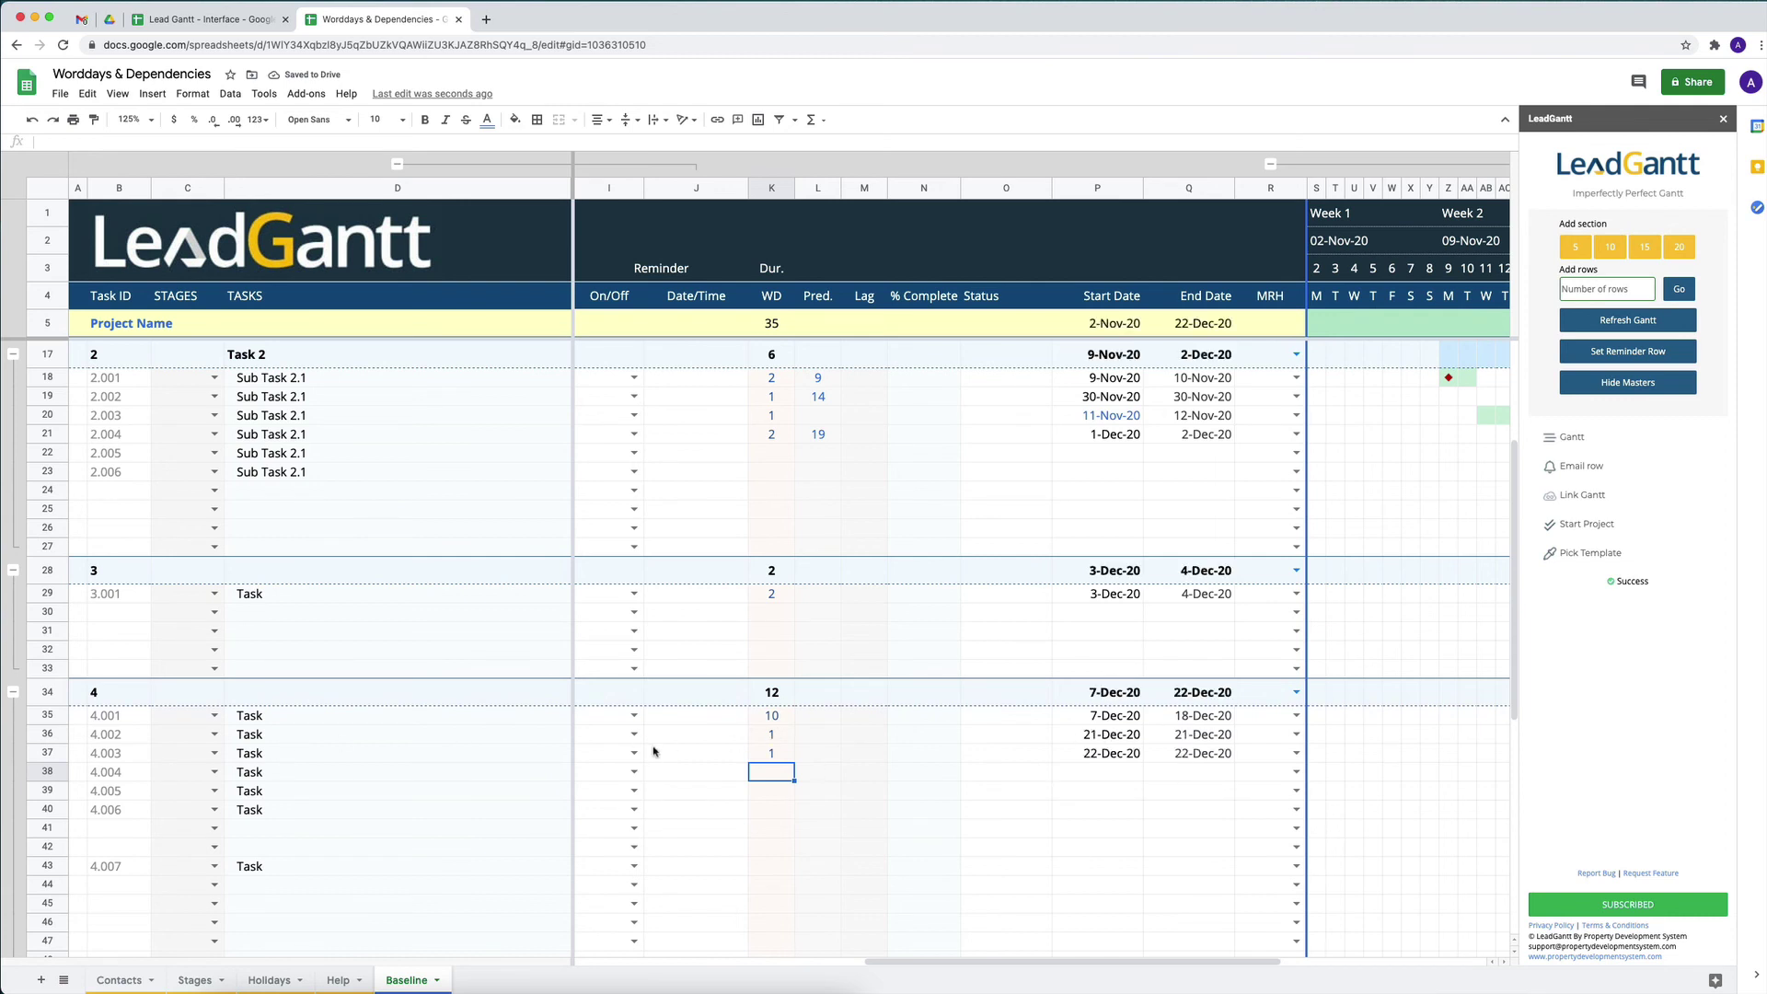
# Make the tasks in rows 36 and 37 both depend on row 35 as their predecessor
pyautogui.click(43, 735)
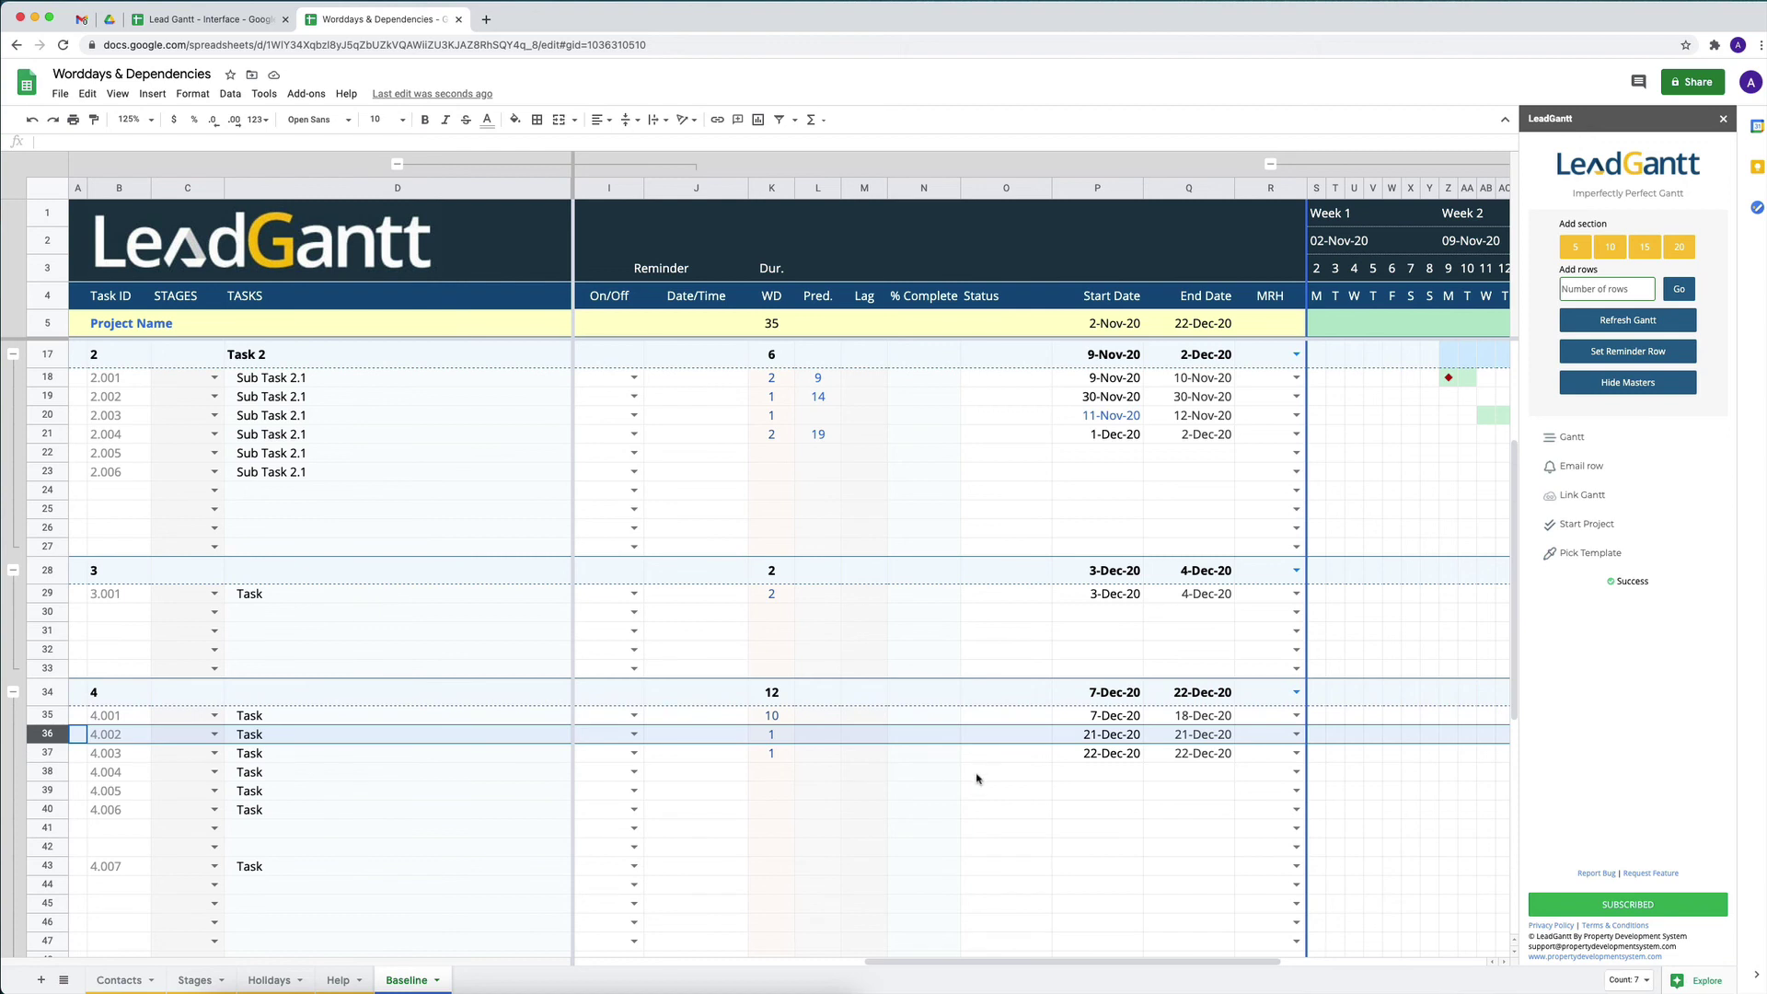
pyautogui.click(807, 735)
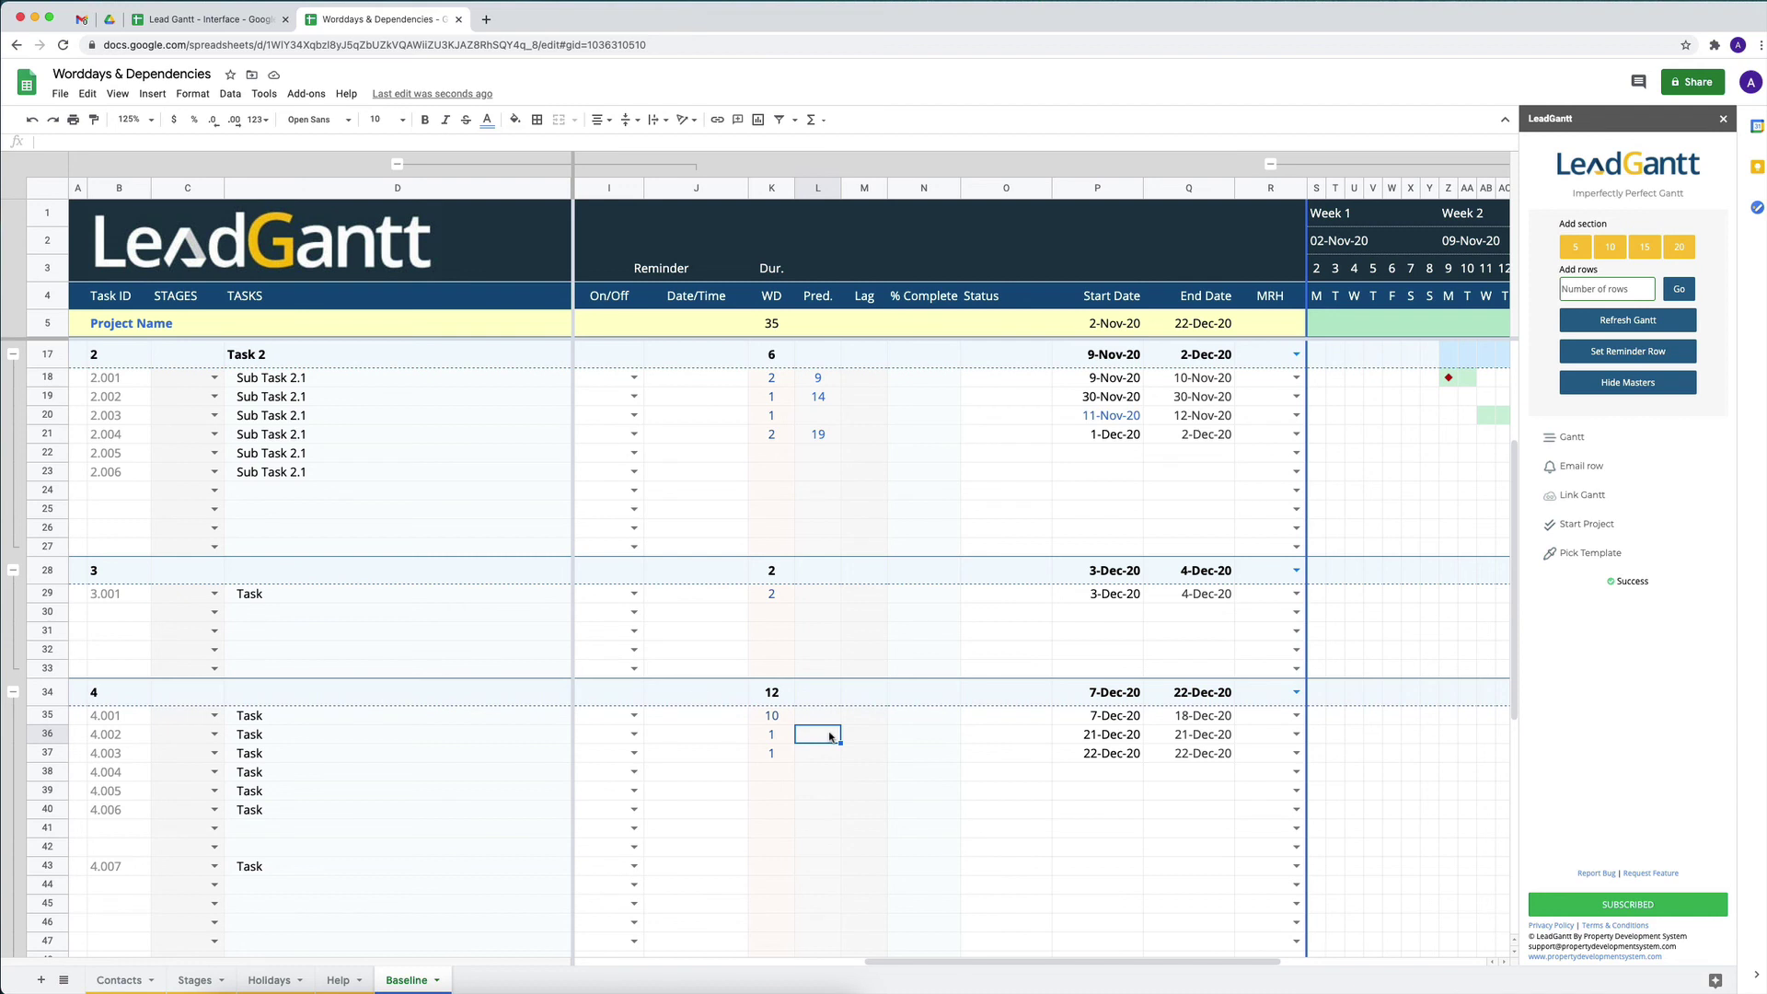
pyautogui.click(55, 715)
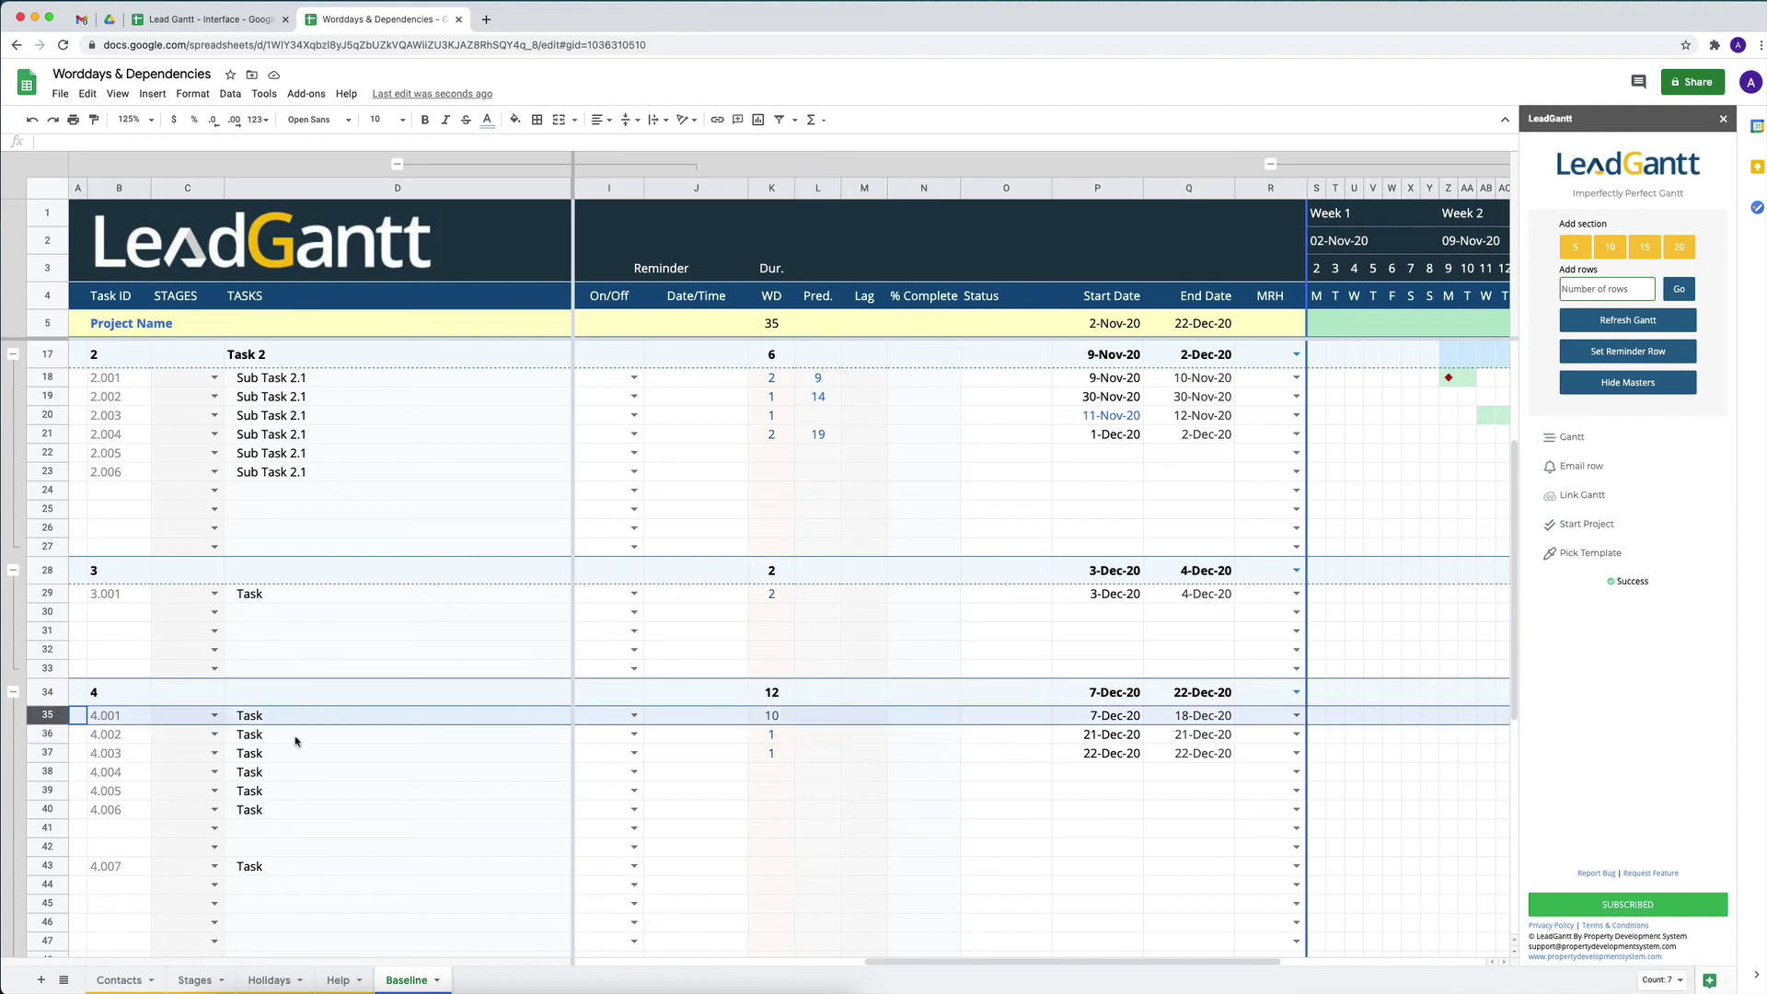
pyautogui.click(804, 729)
pyautogui.write('35')
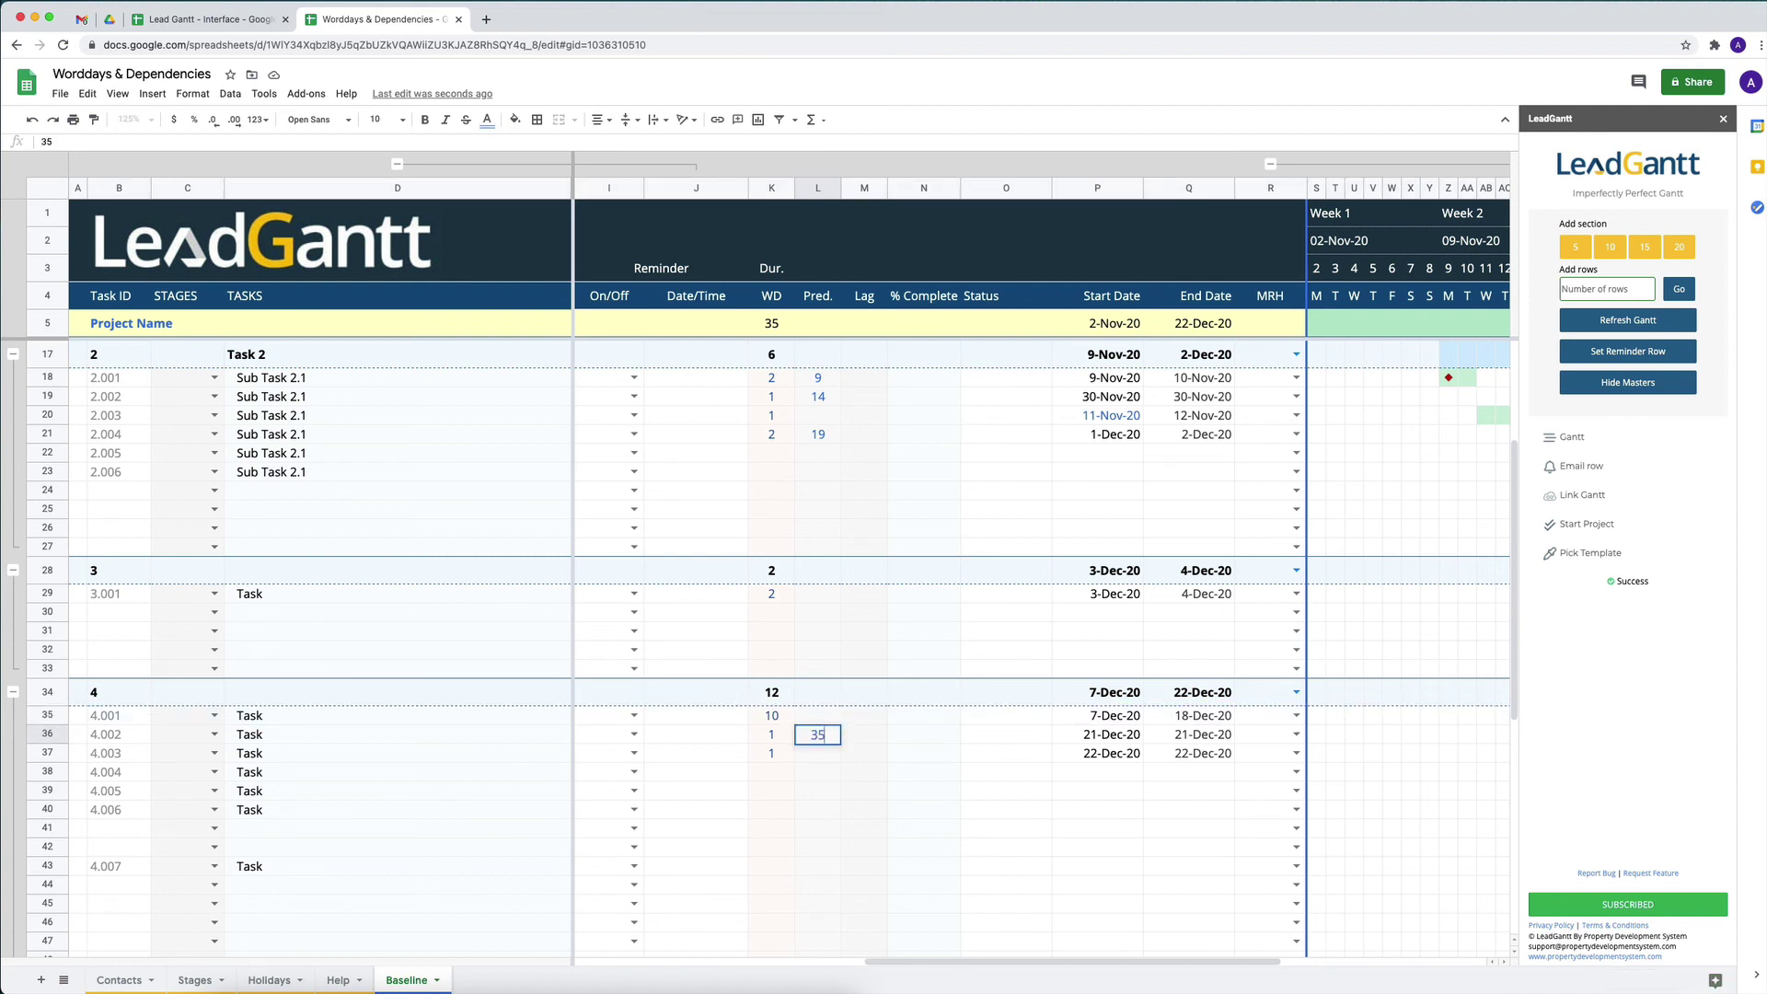
pyautogui.press('Return')
pyautogui.write('35')
pyautogui.press('Return')
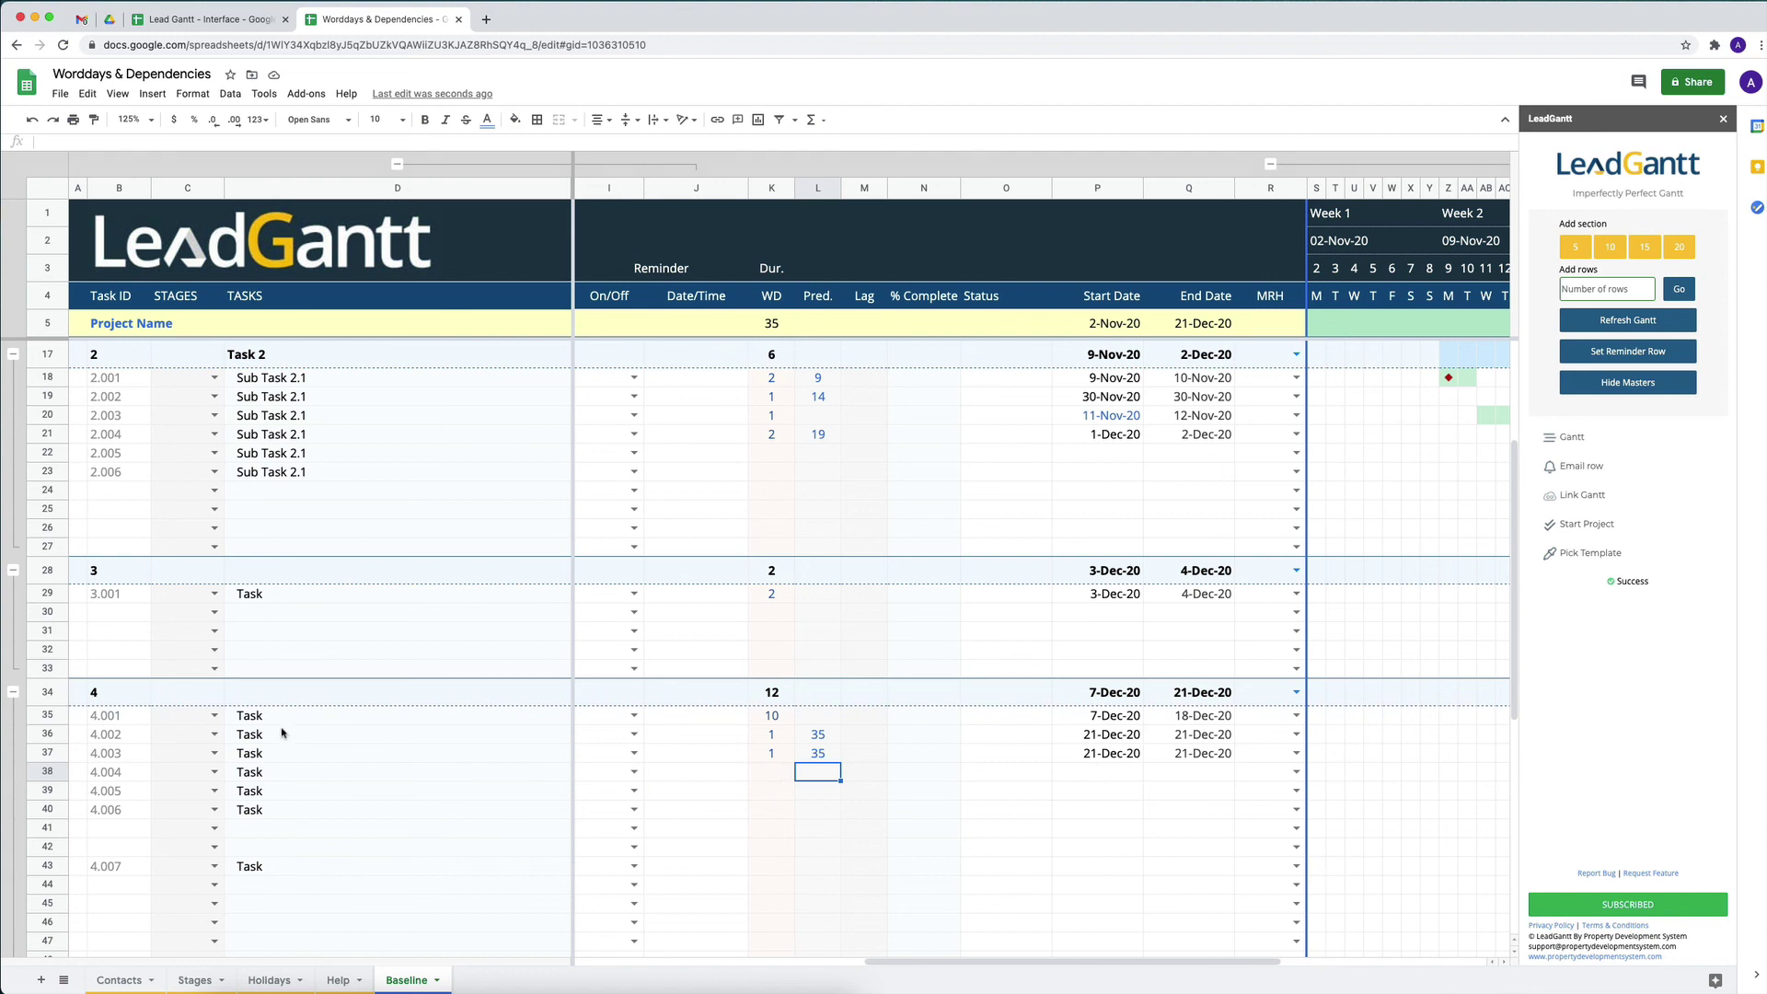
# Fill the 1-workday duration from row 37 down to row 40 in section 4
pyautogui.moveTo(284, 734); pyautogui.dragTo(281, 813)
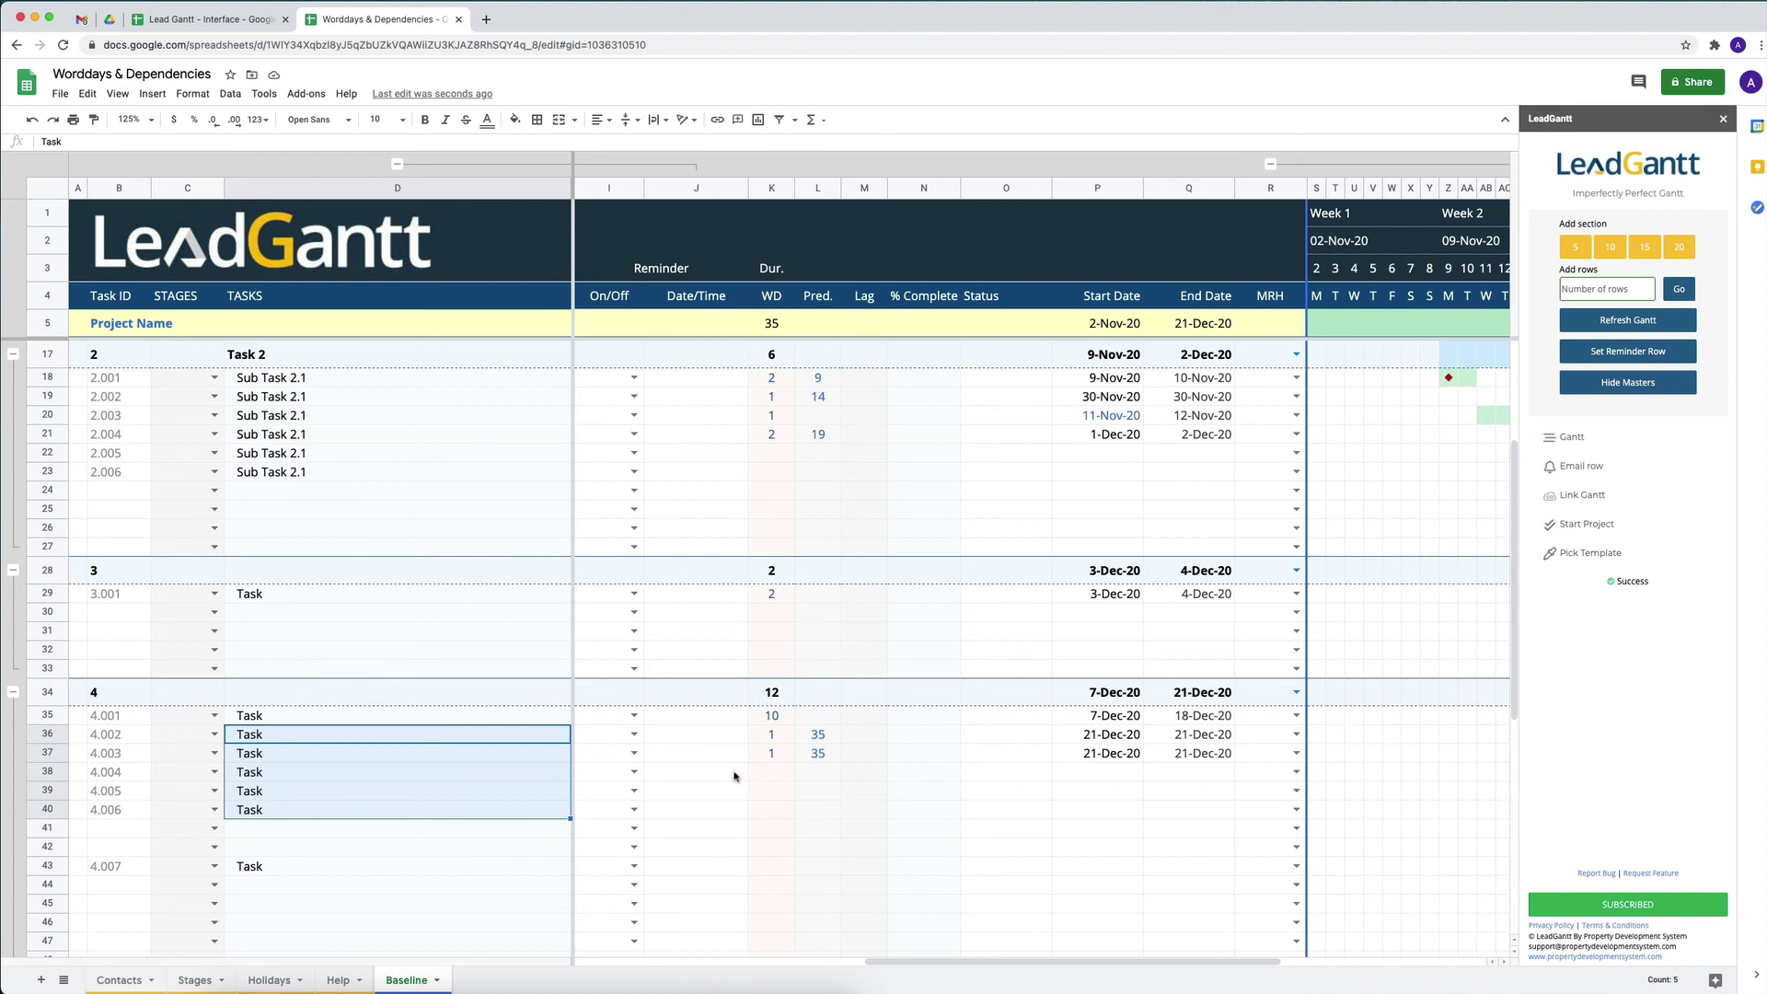
pyautogui.click(782, 753)
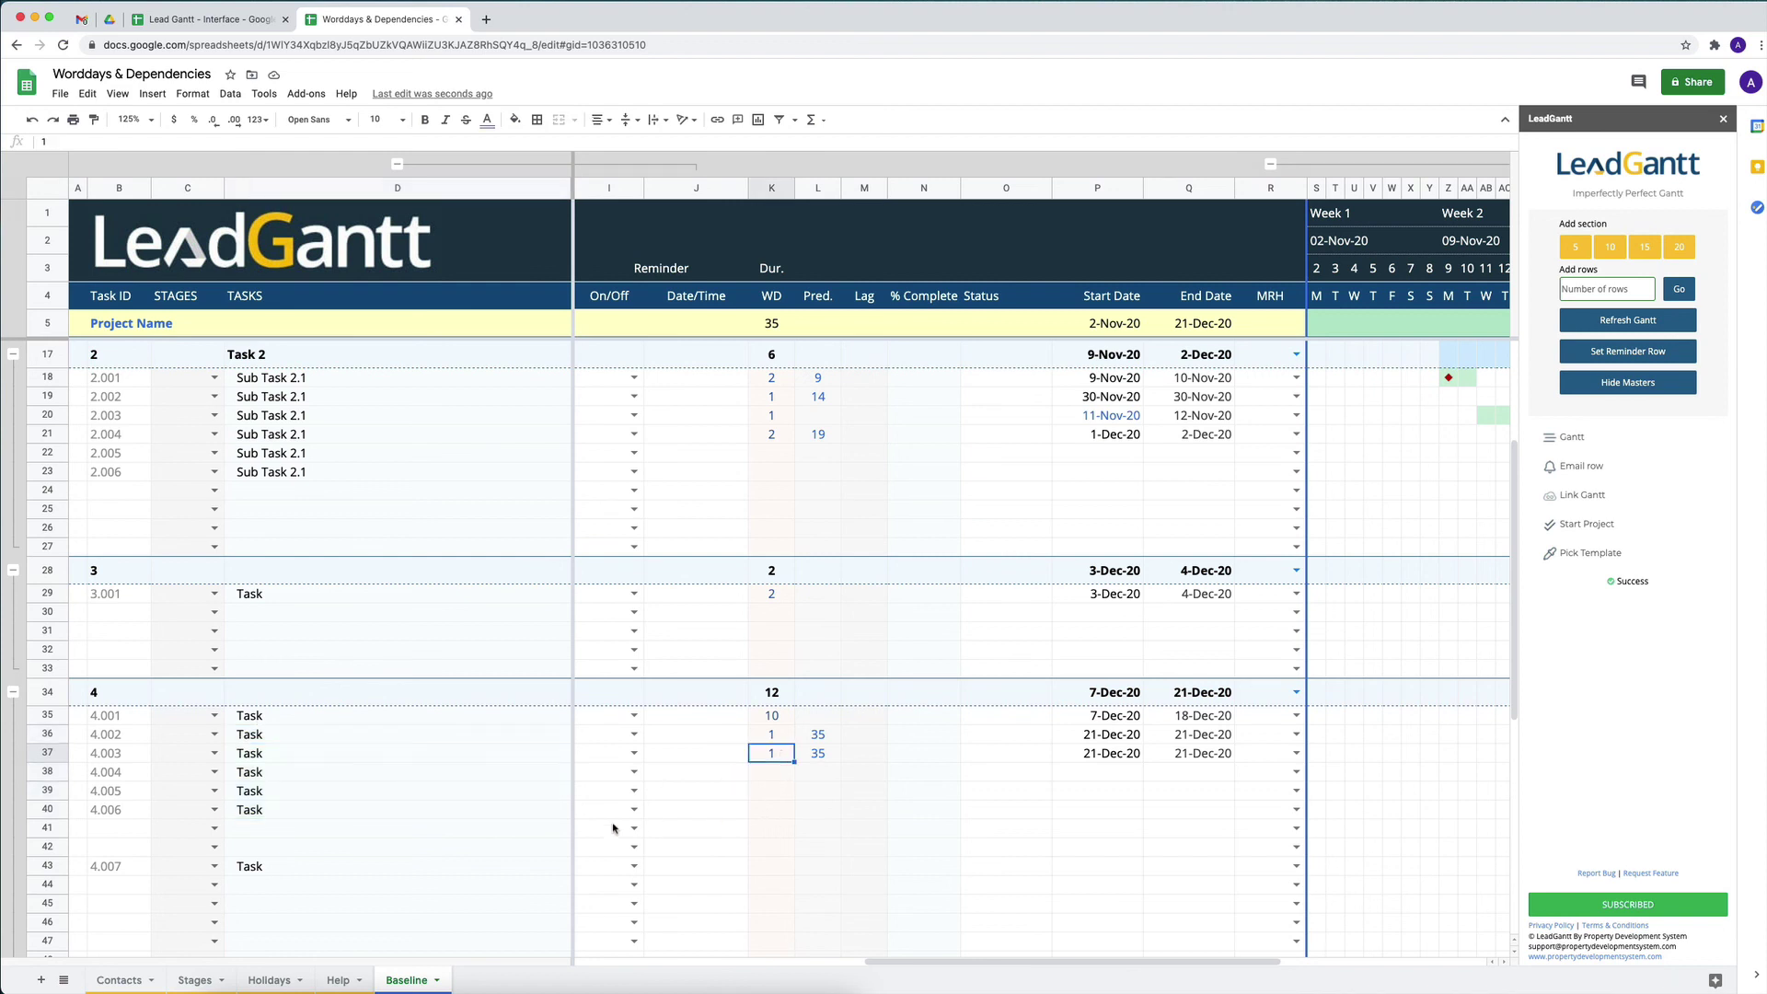
pyautogui.keyDown('shift'); pyautogui.click(771, 811); pyautogui.keyUp('shift')
pyautogui.hotkey('ctrl', 'd')
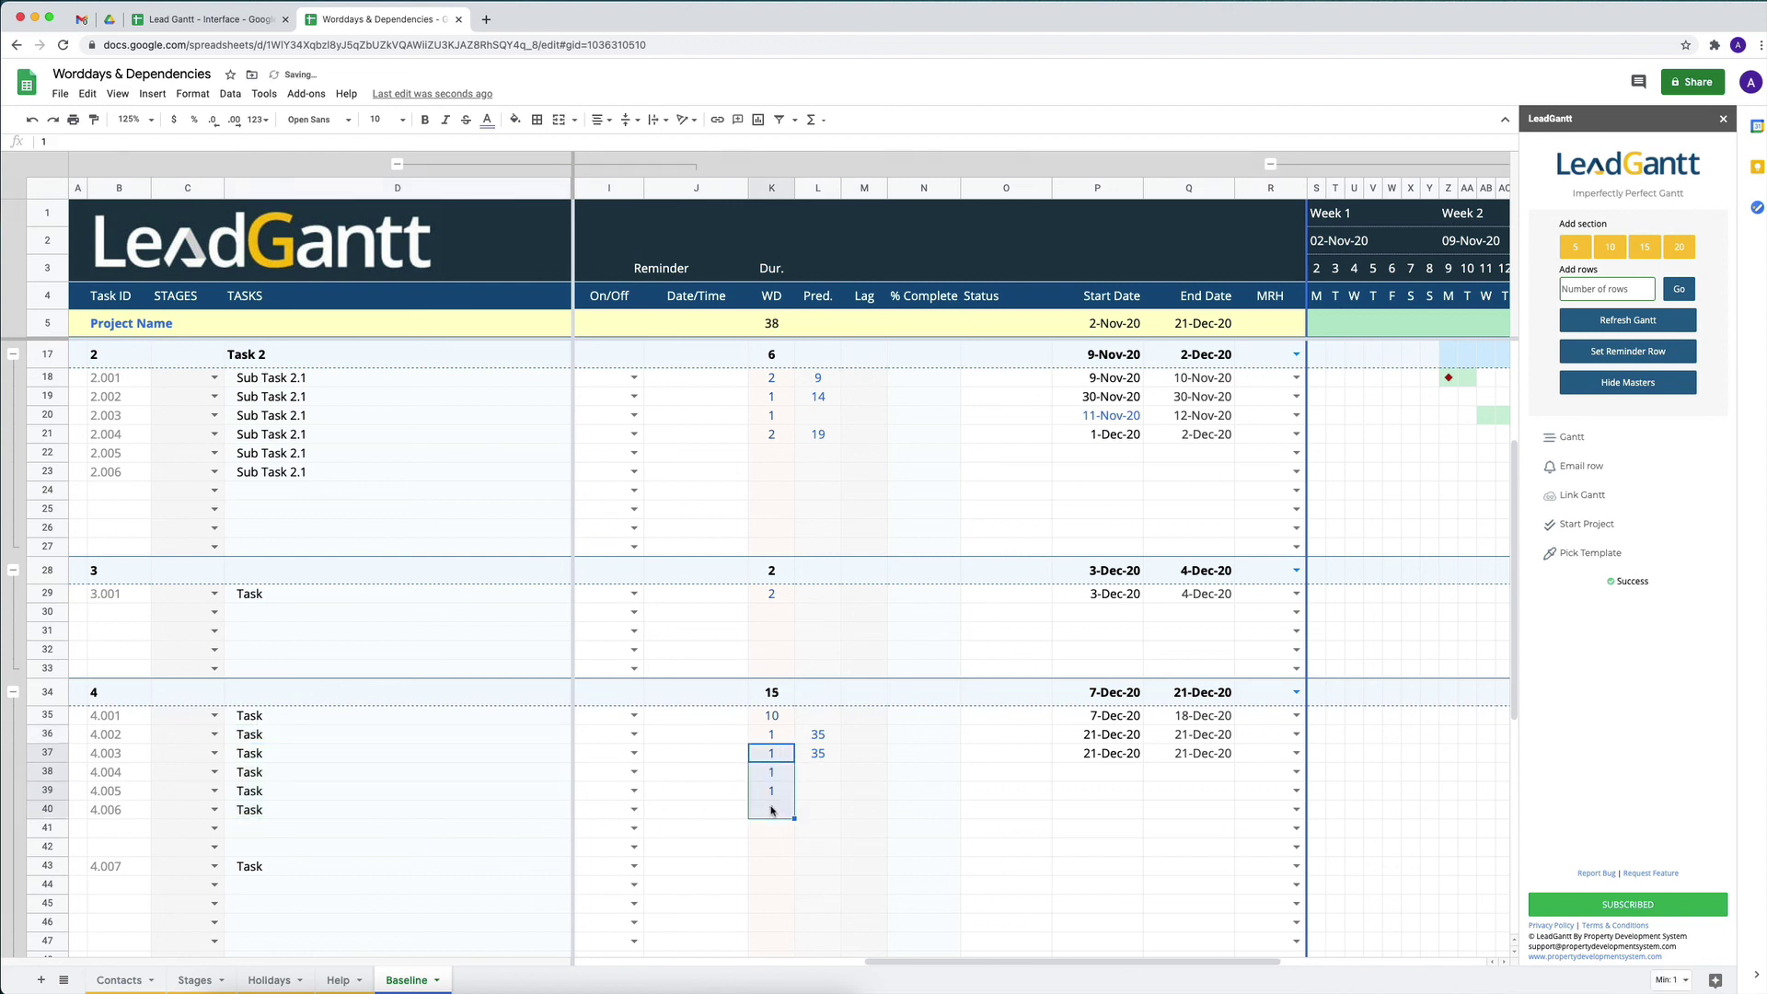
# Fill predecessor 35 from row 37 down to row 40 so those section 4 tasks also depend on row 35
pyautogui.click(818, 753)
pyautogui.keyDown('shift'); pyautogui.click(811, 813); pyautogui.keyUp('shift')
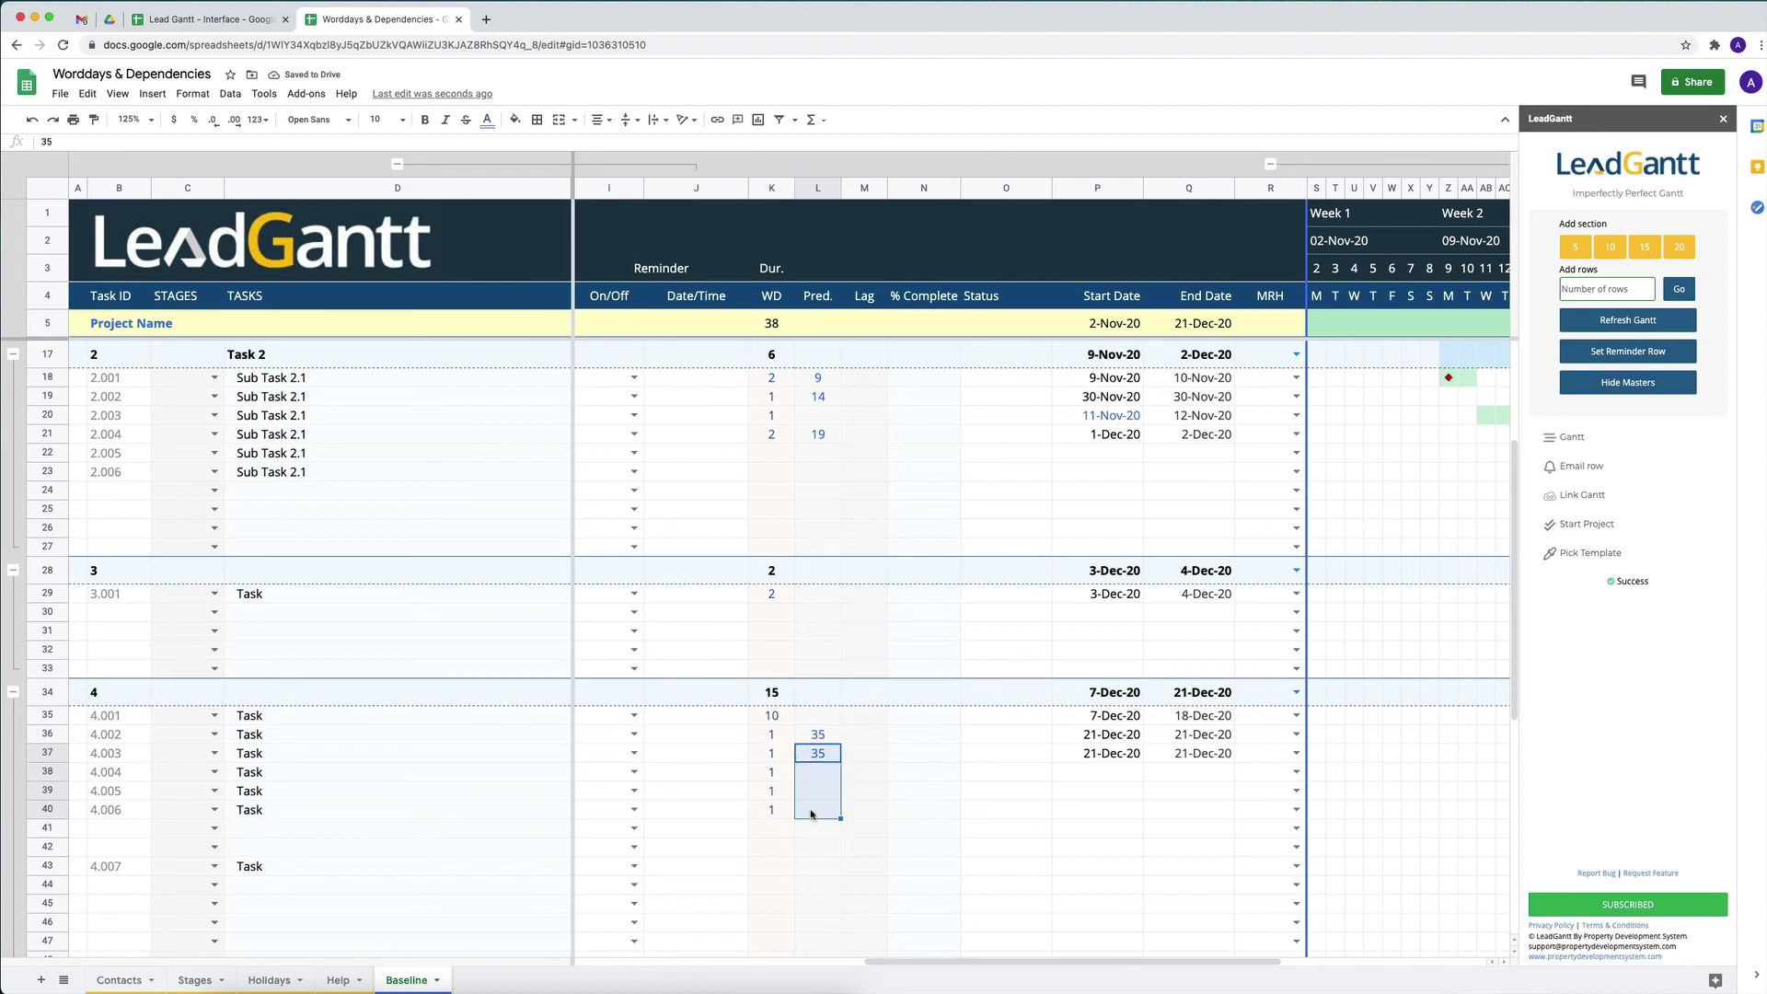
pyautogui.hotkey('ctrl', 'd')
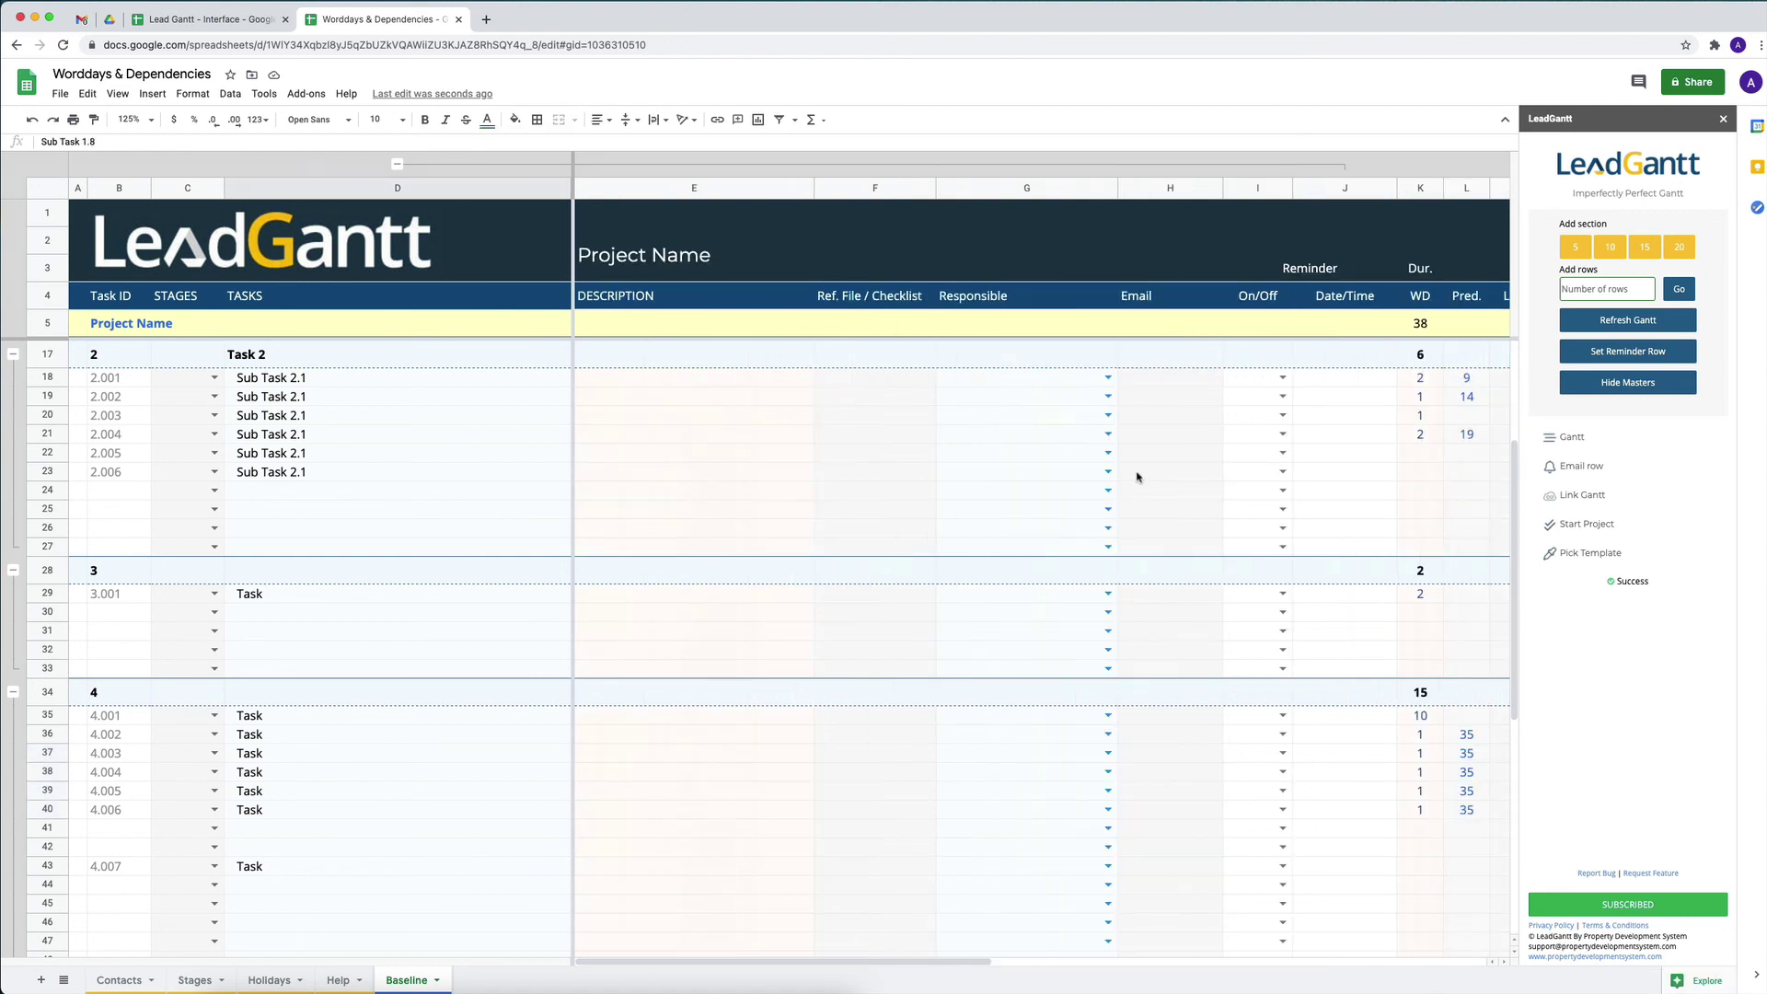
# Switch the Baseline sheet to the LeadGantt Gantt view to examine the schedule dates and timeline
pyautogui.click(1552, 435)
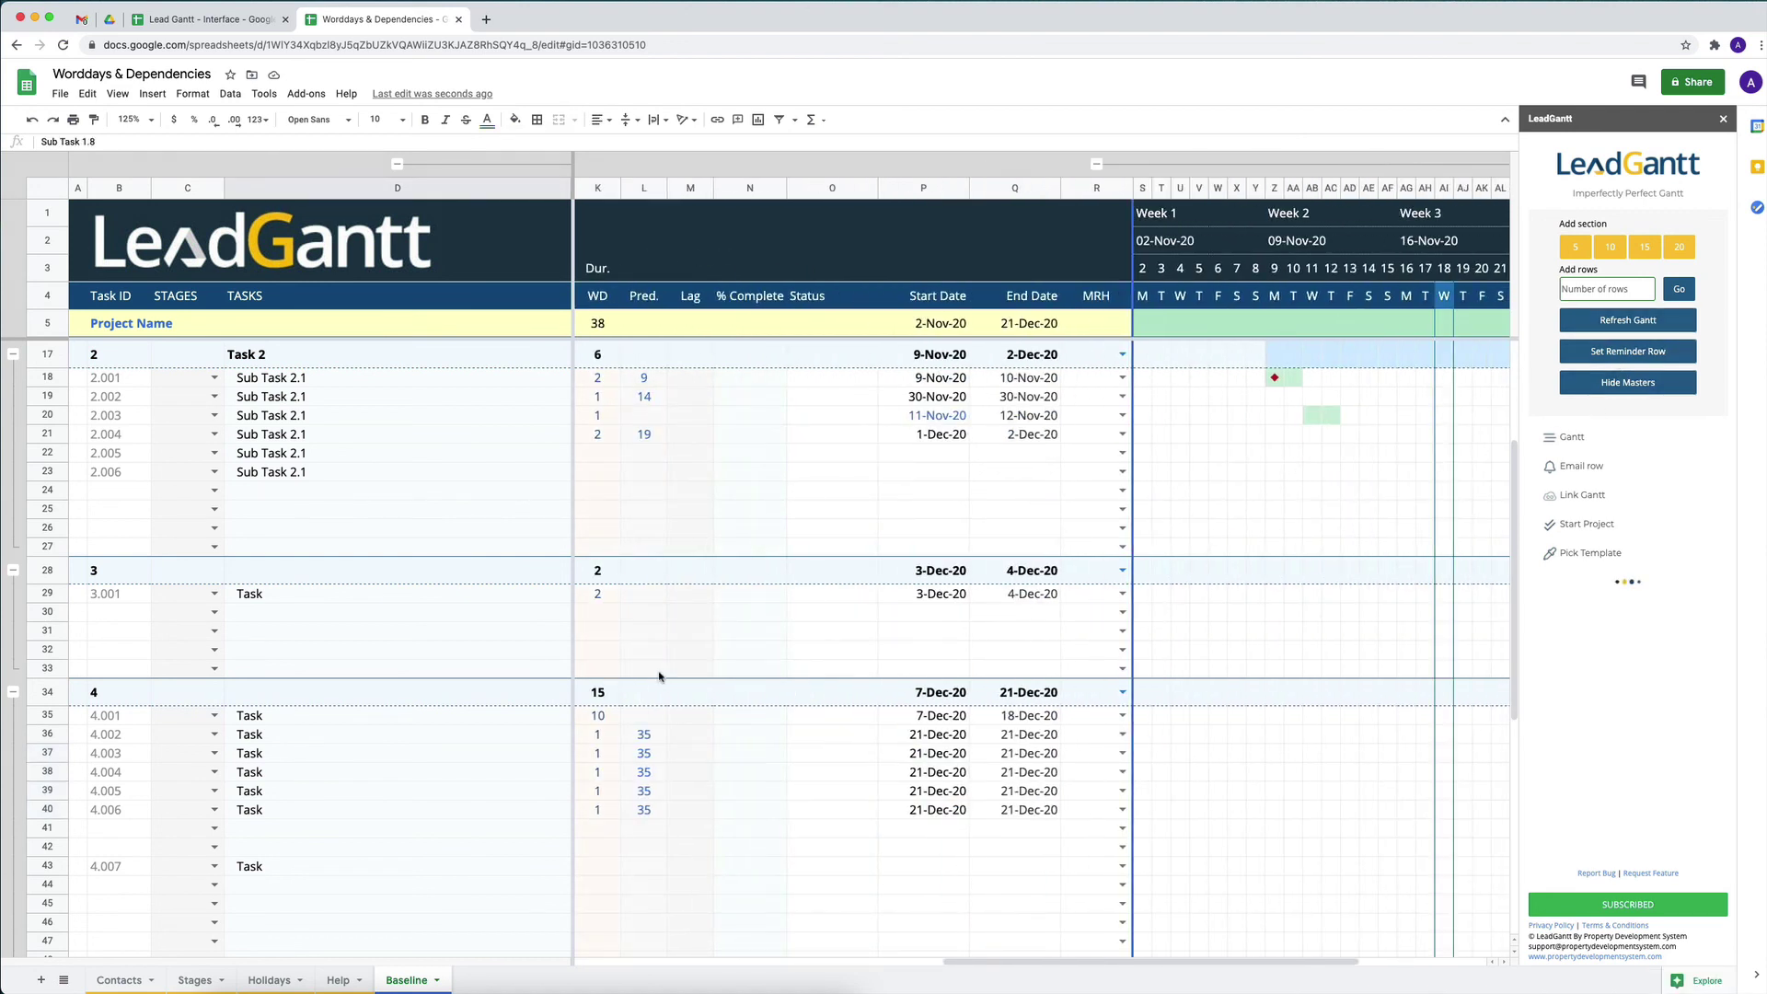